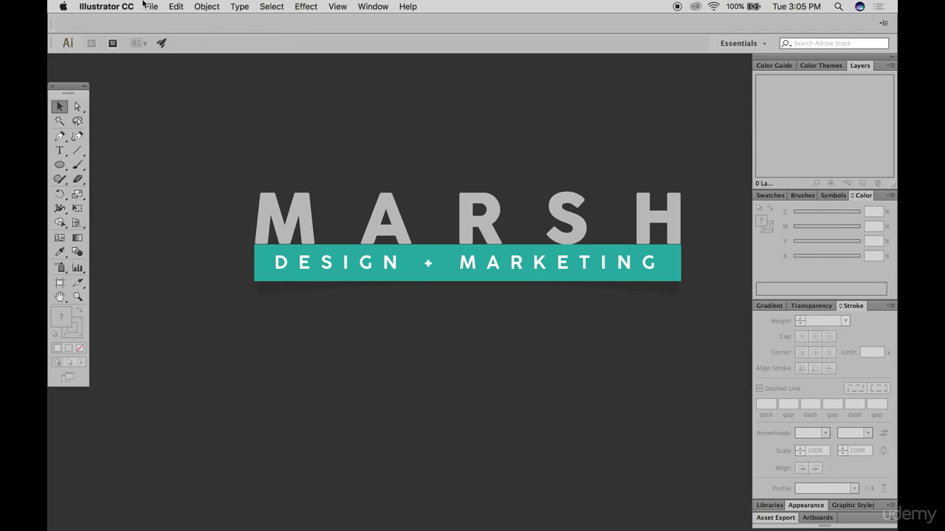
Step: Create a new one-artboard Letter document, 8.5 by 11 in, in CMYK with 300 ppi raster effects
{"action": "left_click", "coordinate": [152, 7]}
{"action": "left_click", "coordinate": [153, 23]}
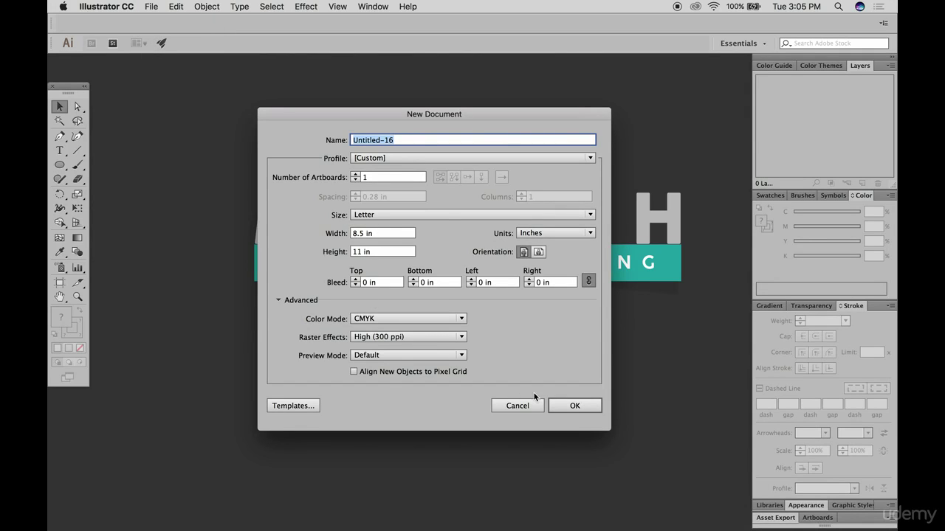
{"action": "left_click", "coordinate": [573, 406]}
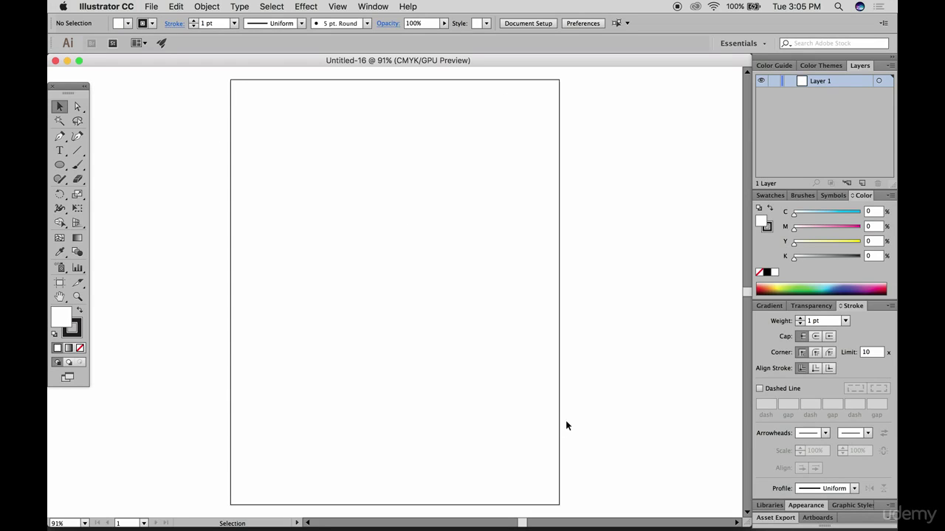
Step: Hide Illustrator and move pexels-photo-87293.jpeg away from the other two photos to an empty spot on the desktop
{"action": "left_click", "coordinate": [107, 7]}
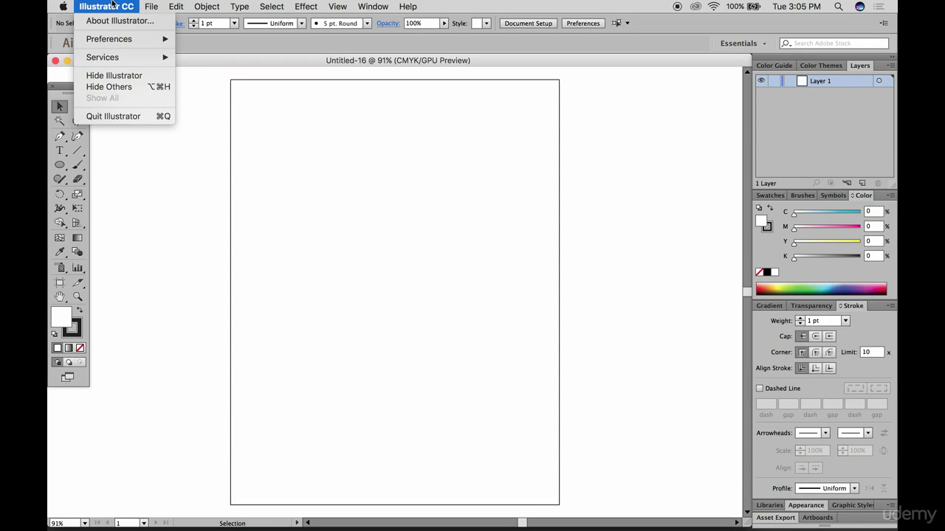
{"action": "left_click", "coordinate": [116, 76]}
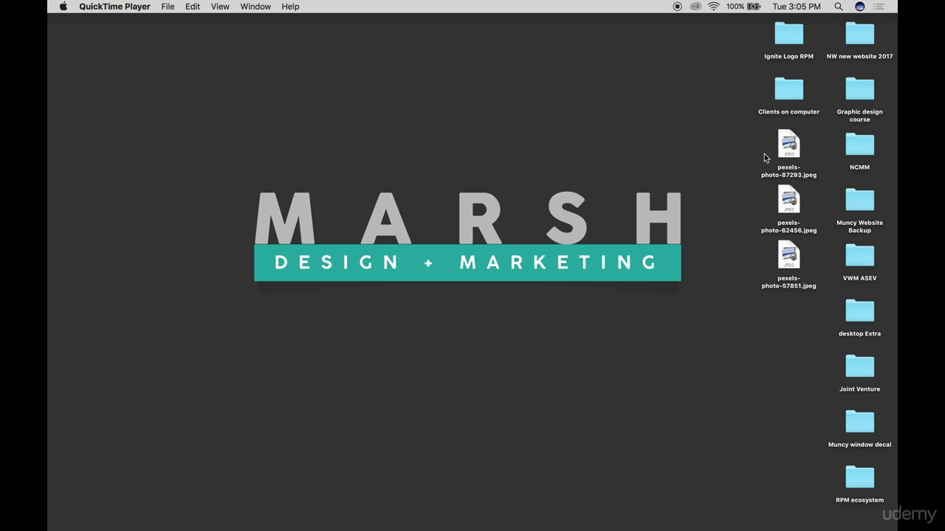
{"action": "left_click", "coordinate": [787, 152]}
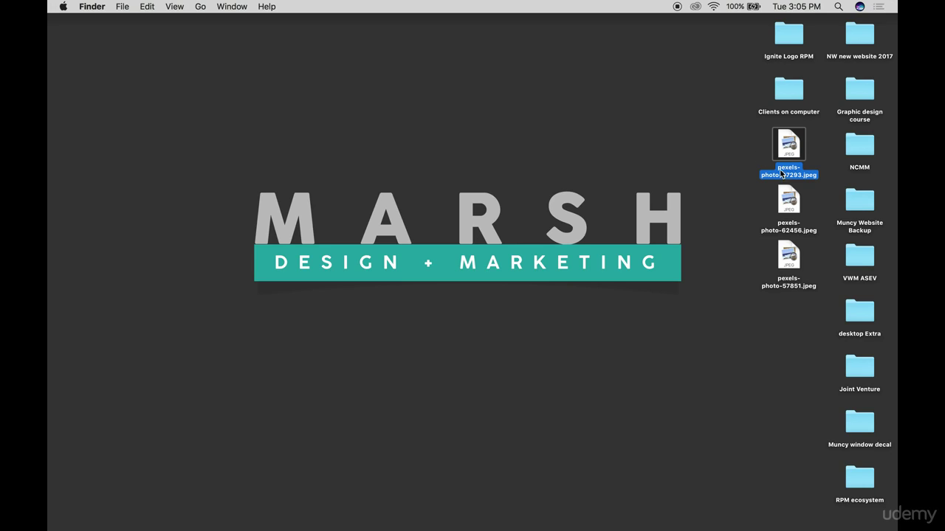
{"action": "left_click_drag", "start_coordinate": [787, 152], "coordinate": [707, 116]}
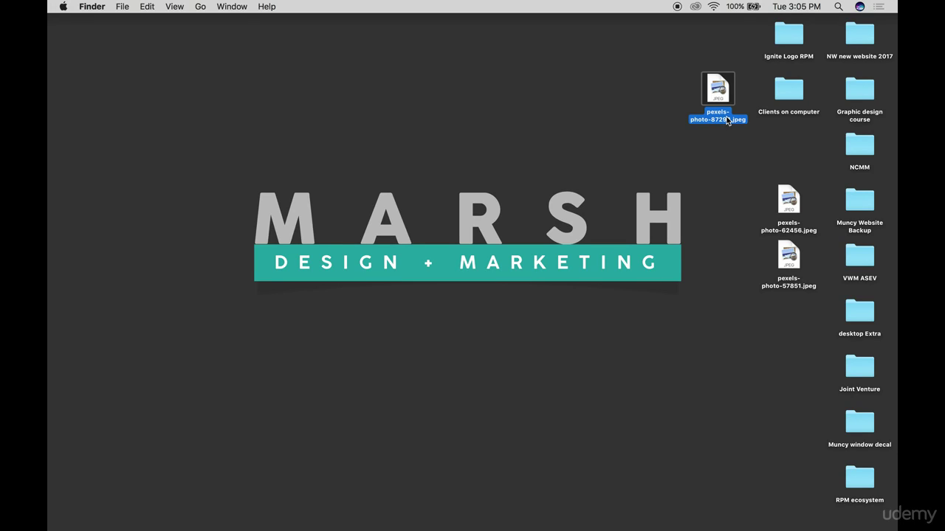
Step: Switch to Chrome and look over the Pexels home page with its photo search and popular photos, and minimize the browser
{"action": "mouse_move", "coordinate": [280, 524]}
{"action": "left_click", "coordinate": [692, 515]}
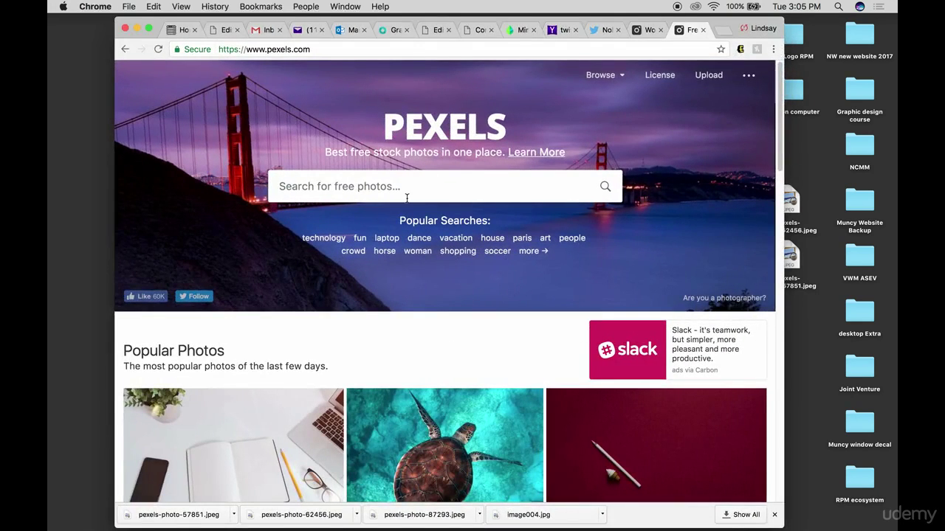
{"action": "scroll", "coordinate": [386, 352], "scroll_direction": "down", "scroll_amount": 5}
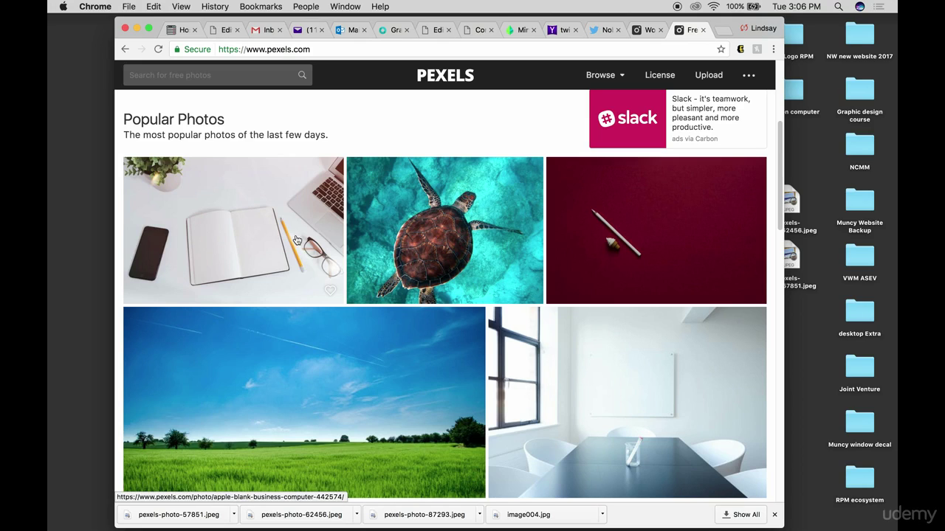
{"action": "scroll", "coordinate": [362, 254], "scroll_direction": "up", "scroll_amount": 5}
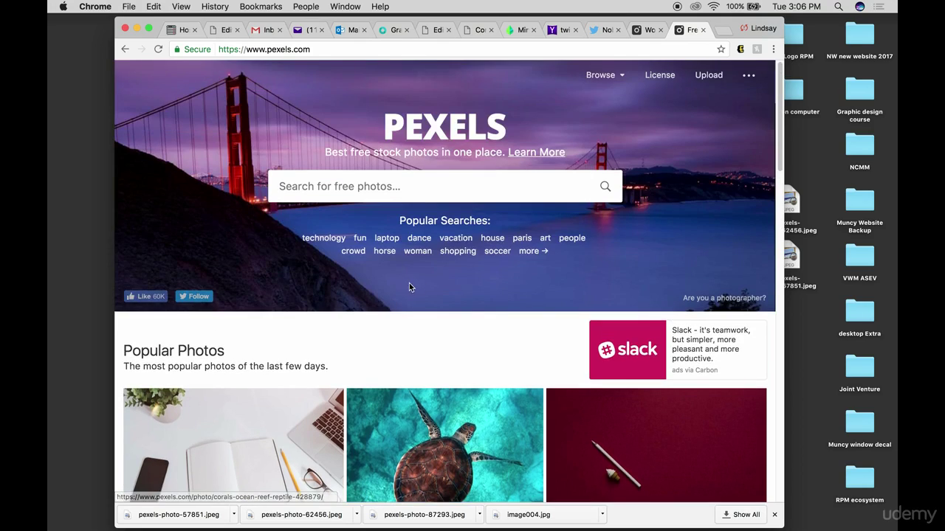
{"action": "left_click", "coordinate": [432, 178]}
{"action": "scroll", "coordinate": [351, 362], "scroll_direction": "down", "scroll_amount": 3}
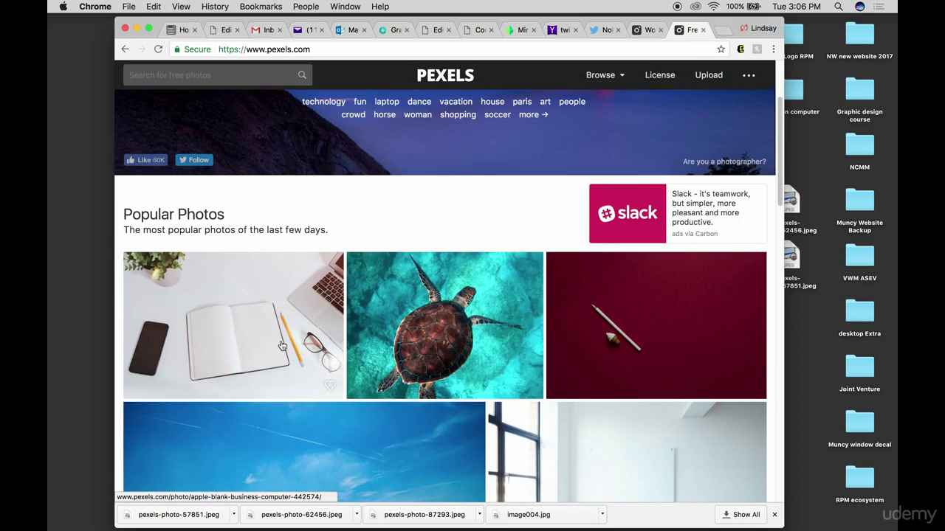
{"action": "left_click", "coordinate": [137, 28]}
Step: Open pexels-photo-87293.jpeg from the desktop in Illustrator and bring the image into the Untitled-16 document
{"action": "left_click", "coordinate": [715, 93]}
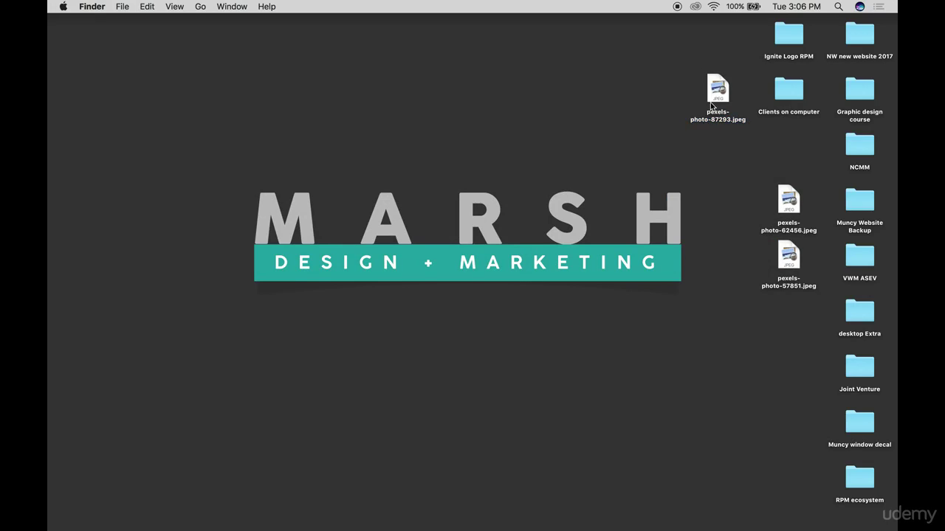
{"action": "left_click_drag", "start_coordinate": [709, 102], "coordinate": [373, 522]}
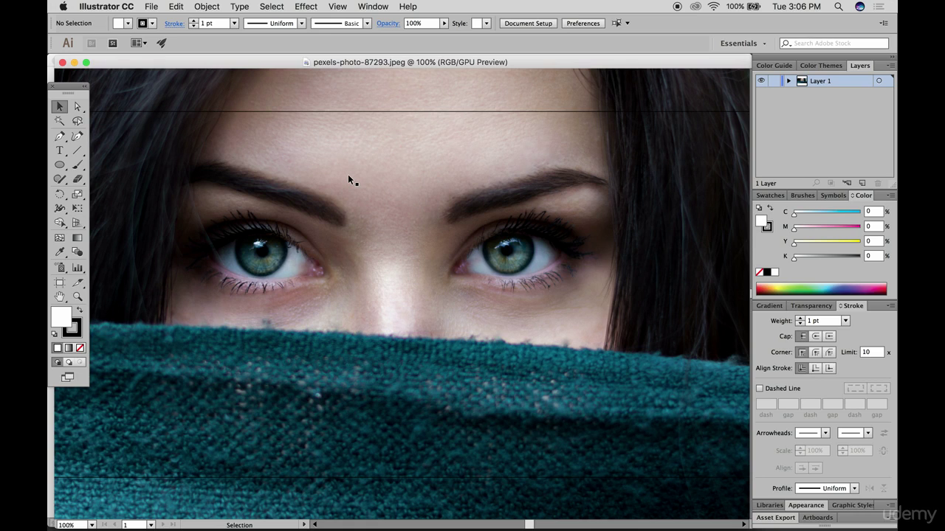
{"action": "left_click", "coordinate": [92, 525]}
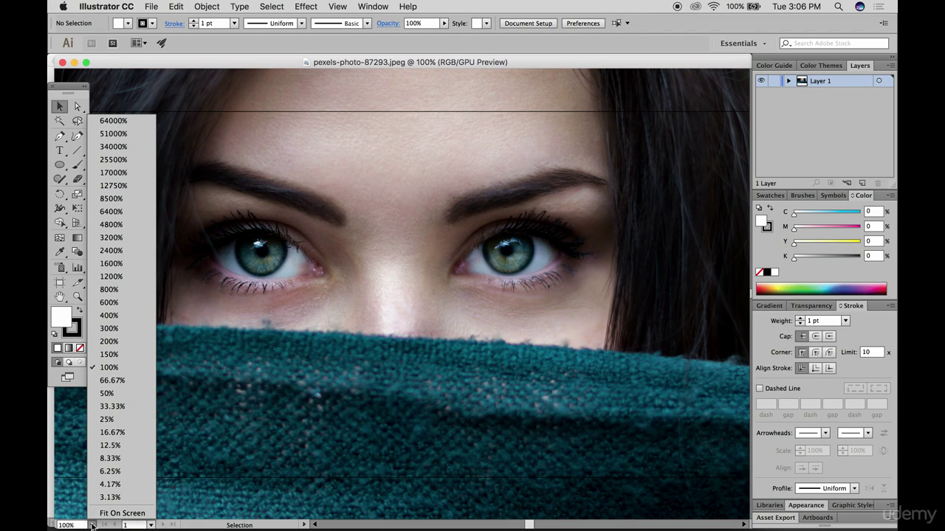
{"action": "left_click", "coordinate": [439, 255]}
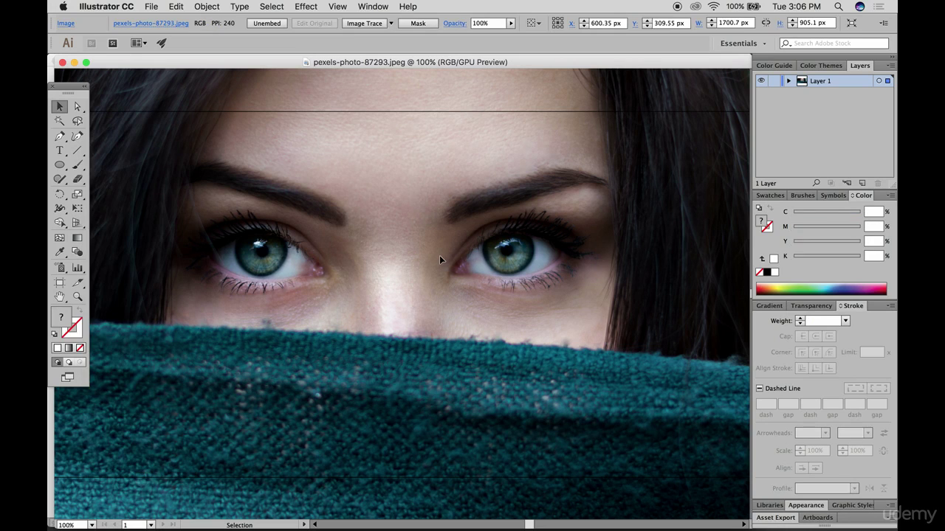
{"action": "key", "text": "super+0"}
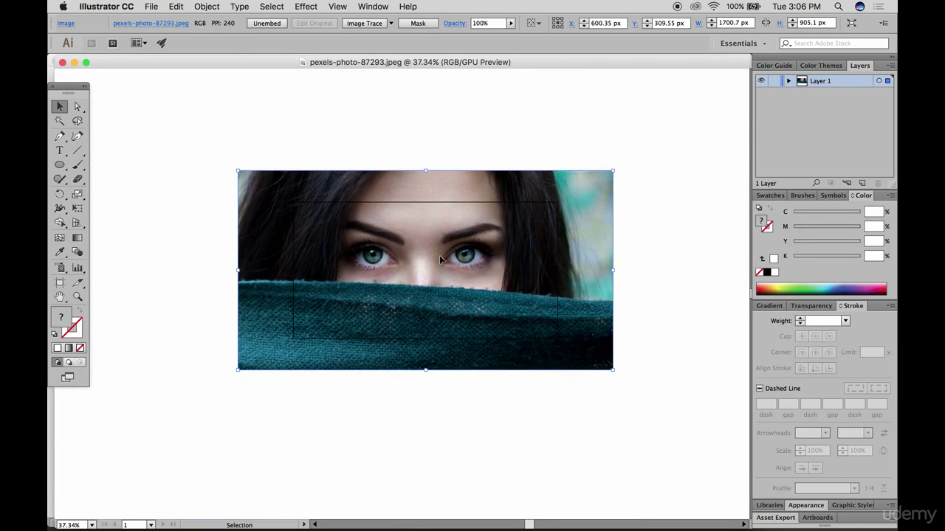
{"action": "scroll", "coordinate": [438, 258], "scroll_direction": "down", "scroll_amount": 2}
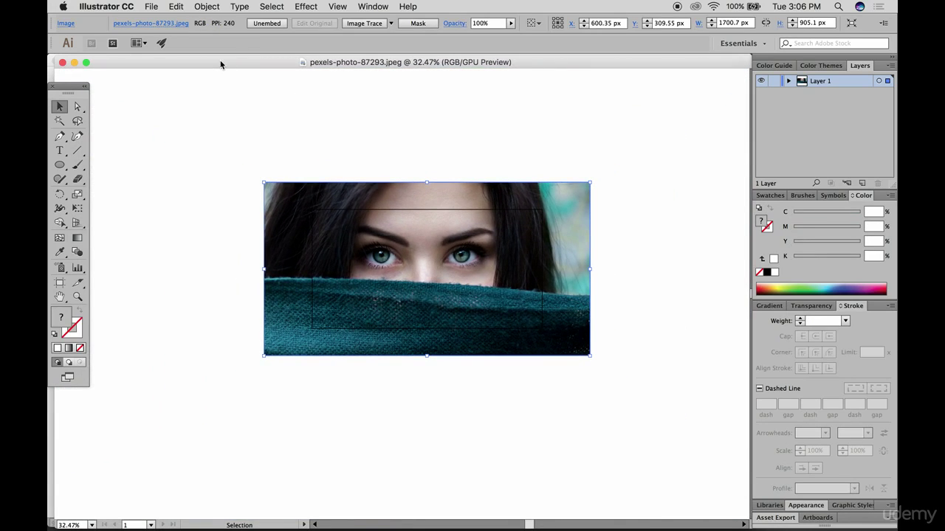
{"action": "left_click_drag", "start_coordinate": [220, 64], "coordinate": [583, 194]}
{"action": "left_click_drag", "start_coordinate": [644, 336], "coordinate": [291, 221]}
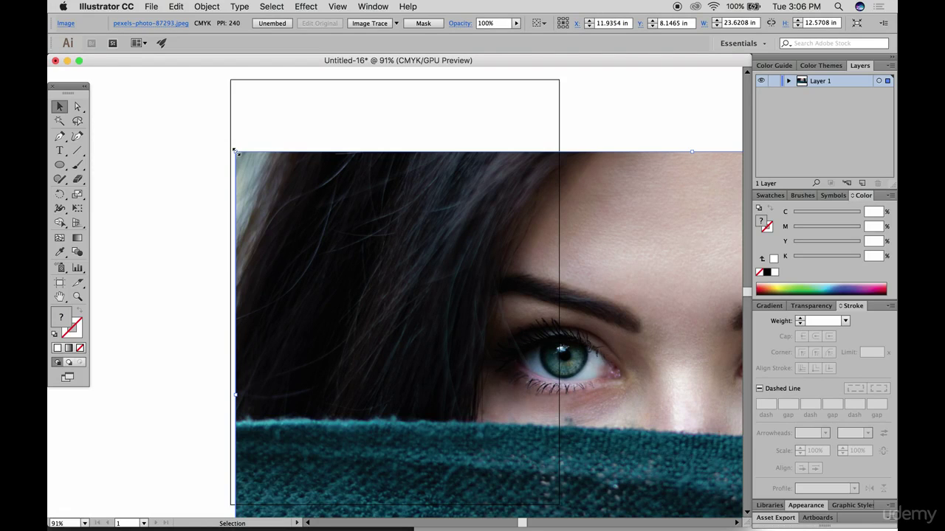
Step: Scale the eyes photo down to about 14.8 by 7.9 in and place it across the artboard
{"action": "left_click_drag", "start_coordinate": [236, 152], "coordinate": [560, 343]}
{"action": "left_click", "coordinate": [489, 293]}
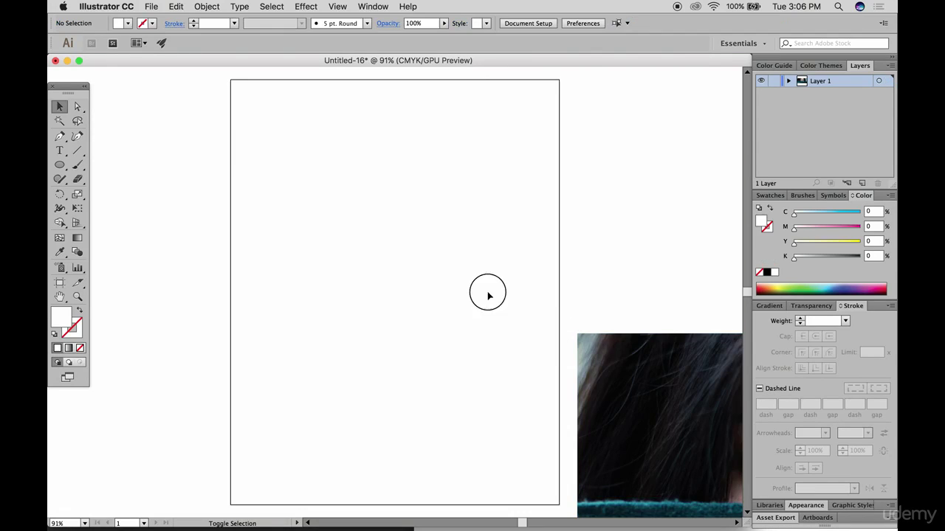
{"action": "left_click_drag", "start_coordinate": [605, 376], "coordinate": [247, 185]}
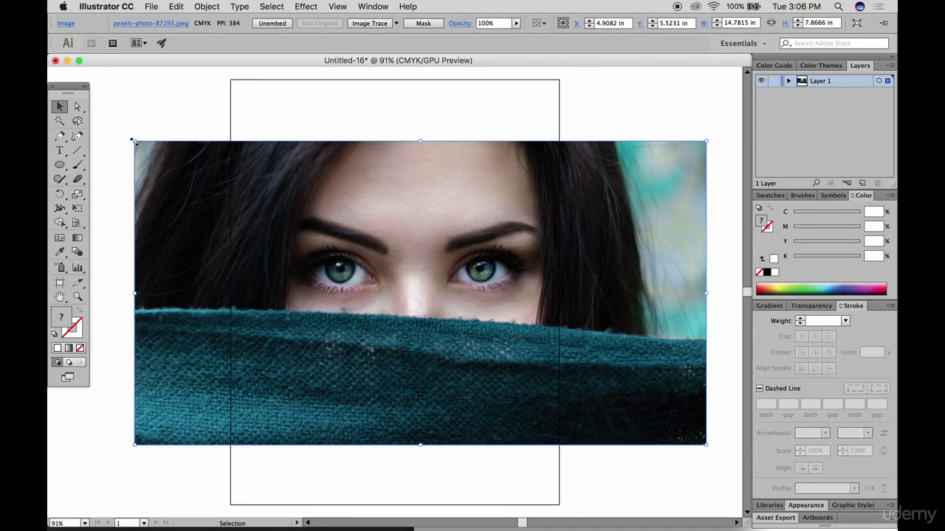
Step: Try shrinking the eyes photo from its upper-left corner without keeping its proportions, and undo the distortion
{"action": "left_click_drag", "start_coordinate": [134, 141], "coordinate": [274, 305]}
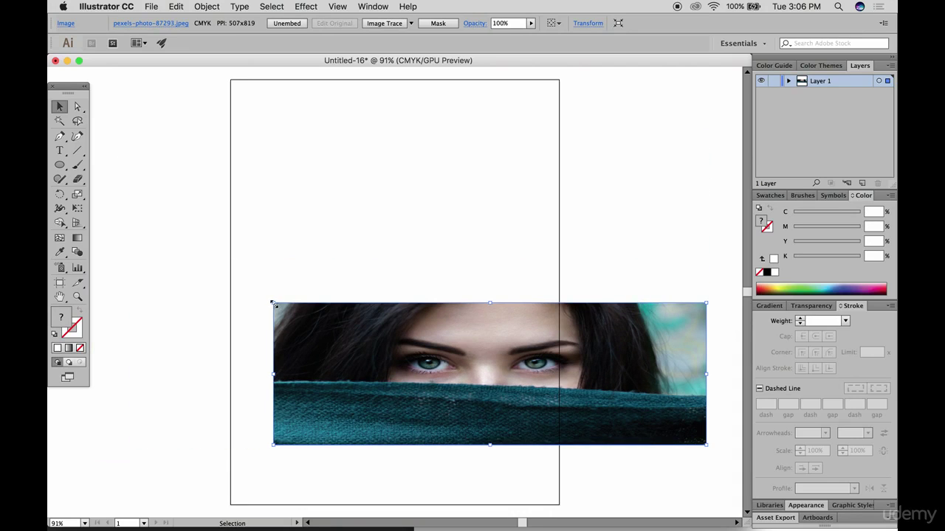
{"action": "key", "text": "super+z"}
{"action": "key", "text": "super+z"}
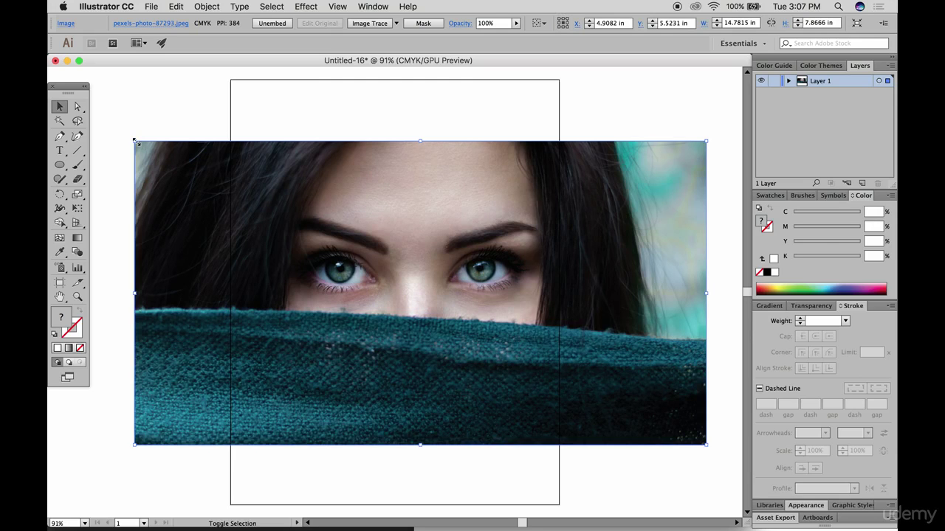
Step: Scale the eyes photo down proportionally to the artboard's full width and align it with the artboard's top edge
{"action": "left_click_drag", "start_coordinate": [135, 142], "coordinate": [410, 282]}
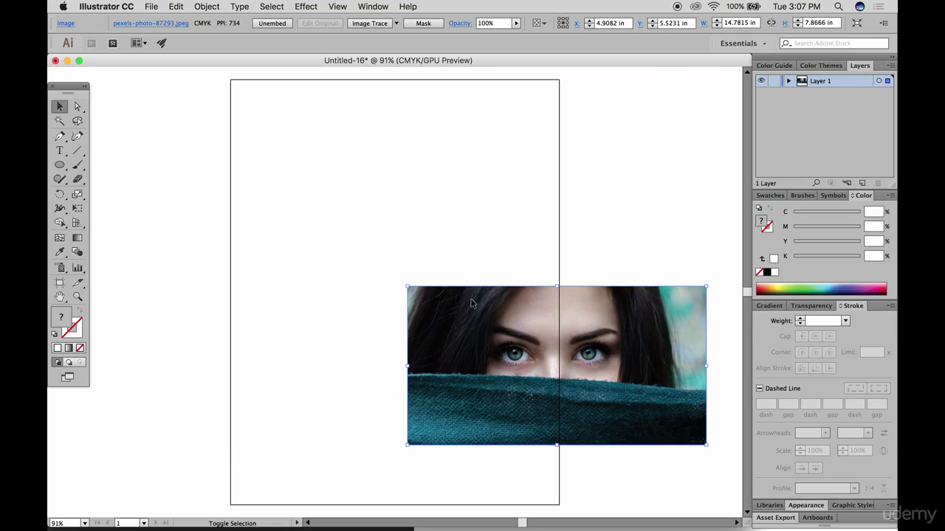
{"action": "left_click_drag", "start_coordinate": [475, 348], "coordinate": [331, 156]}
{"action": "left_click_drag", "start_coordinate": [532, 240], "coordinate": [559, 263]}
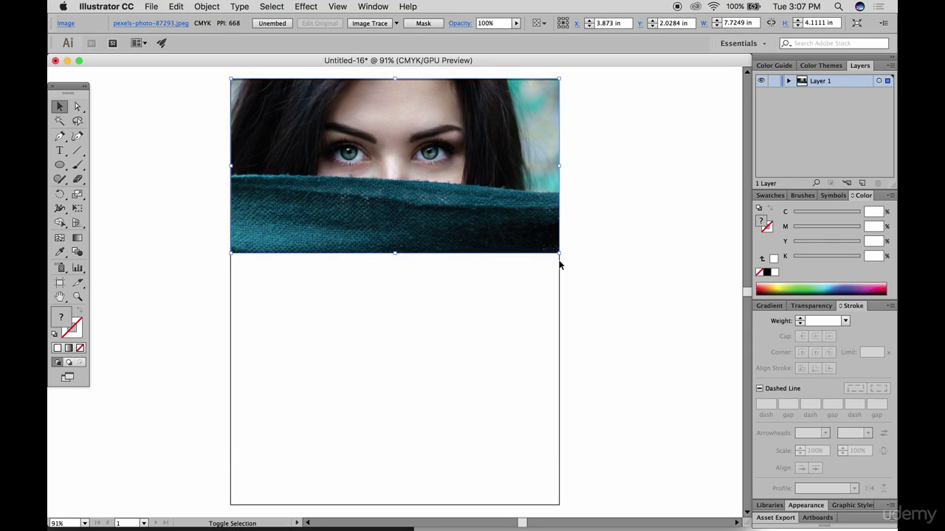
{"action": "left_click", "coordinate": [598, 206]}
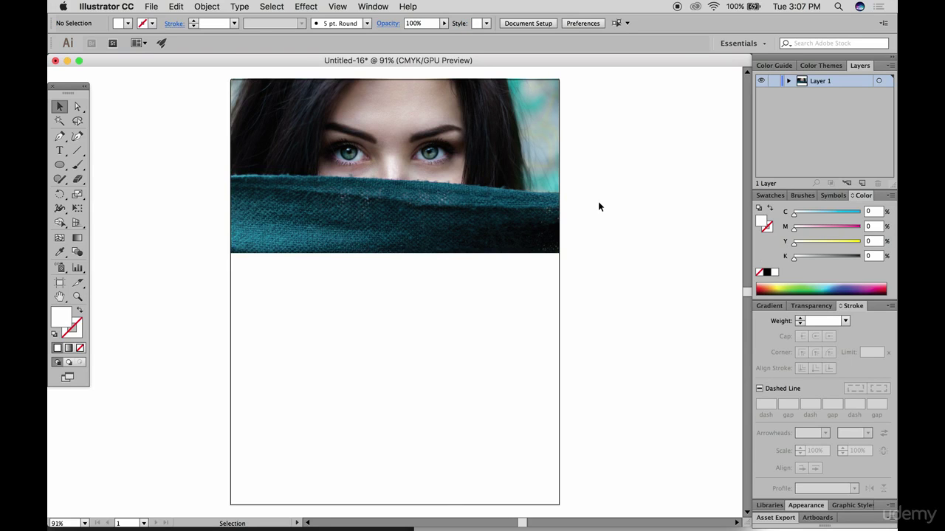
Step: Show the desktop files in Finder and close the separate pexels-photo-87293.jpeg document window
{"action": "mouse_move", "coordinate": [324, 525]}
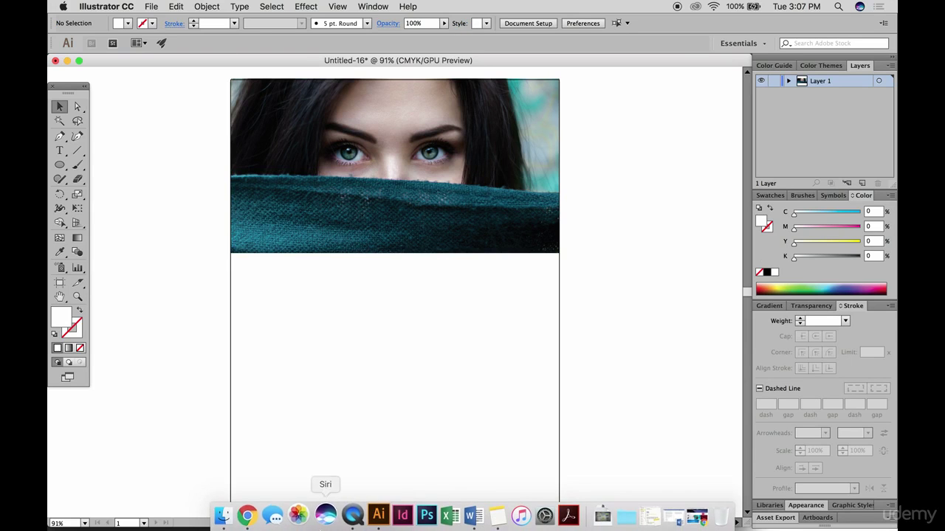
{"action": "left_click", "coordinate": [231, 515]}
{"action": "left_click", "coordinate": [804, 399]}
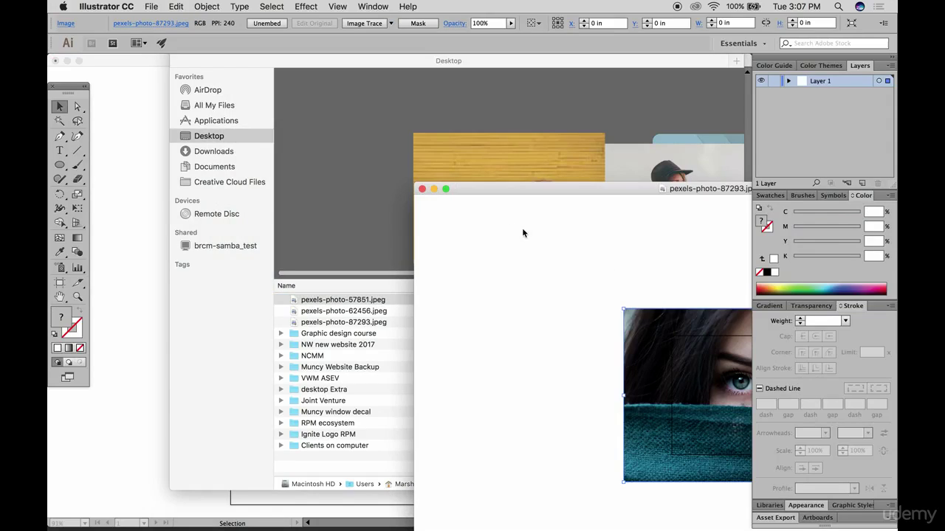
{"action": "left_click", "coordinate": [422, 189]}
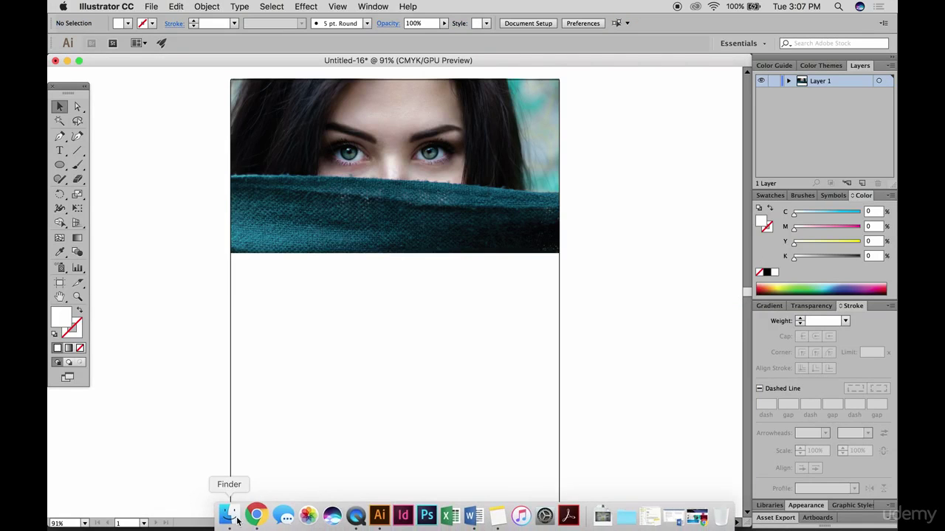
Step: Open pexels-photo-62456.jpeg from the desktop files in Illustrator and bring the image into the Untitled-16 document
{"action": "left_click", "coordinate": [231, 516]}
{"action": "left_click_drag", "start_coordinate": [367, 310], "coordinate": [631, 166]}
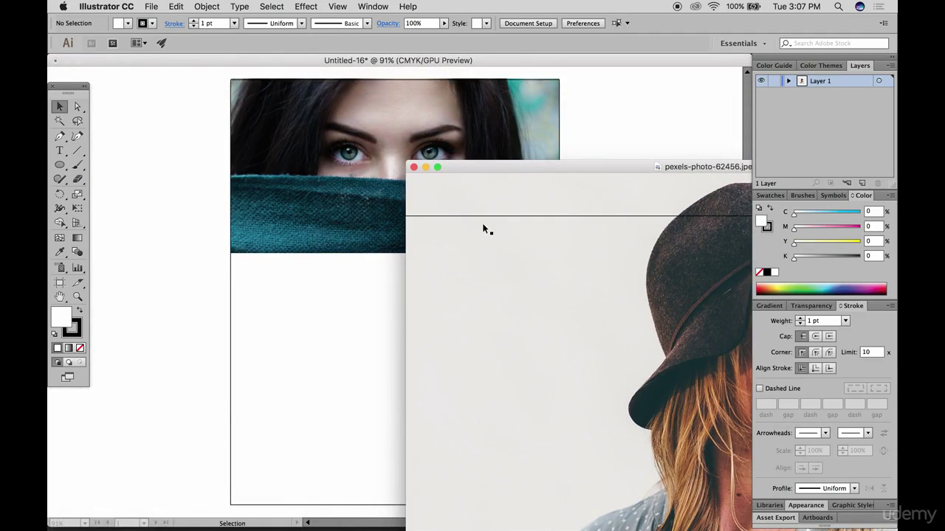
{"action": "left_click", "coordinate": [424, 239]}
{"action": "left_click_drag", "start_coordinate": [424, 239], "coordinate": [236, 236]}
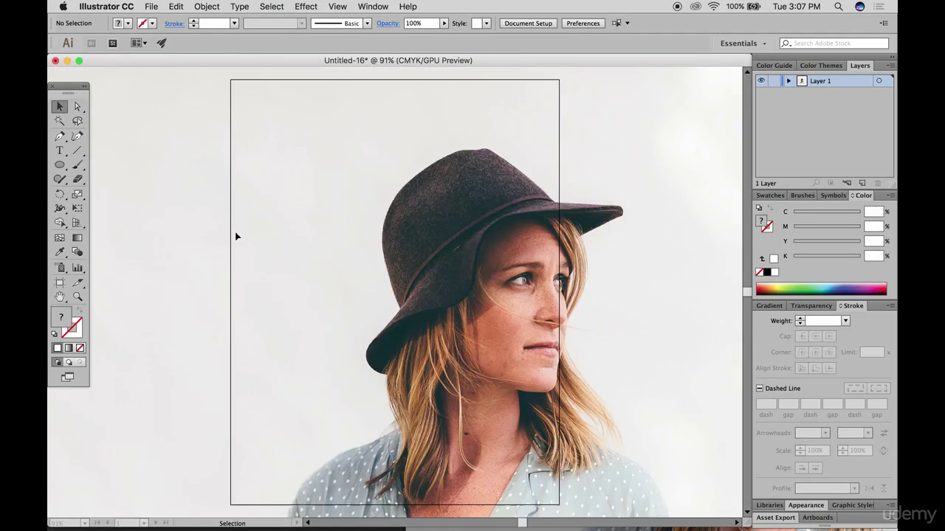
Step: Scale the woman-with-hat photo down proportionally to about 11.9 by 7.9 in and place it below the eyes photo
{"action": "scroll", "coordinate": [426, 210], "scroll_direction": "down", "scroll_amount": 5}
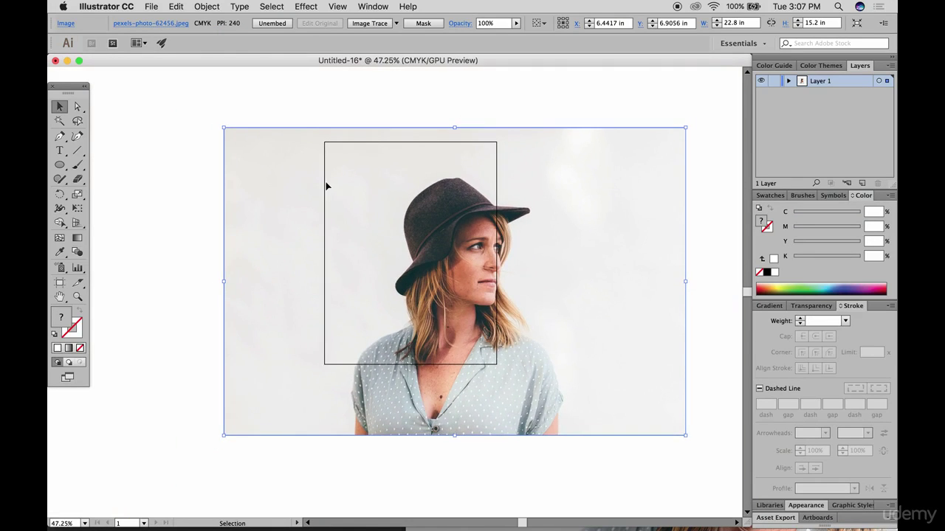
{"action": "left_click", "coordinate": [257, 150]}
{"action": "left_click_drag", "start_coordinate": [258, 150], "coordinate": [391, 238]}
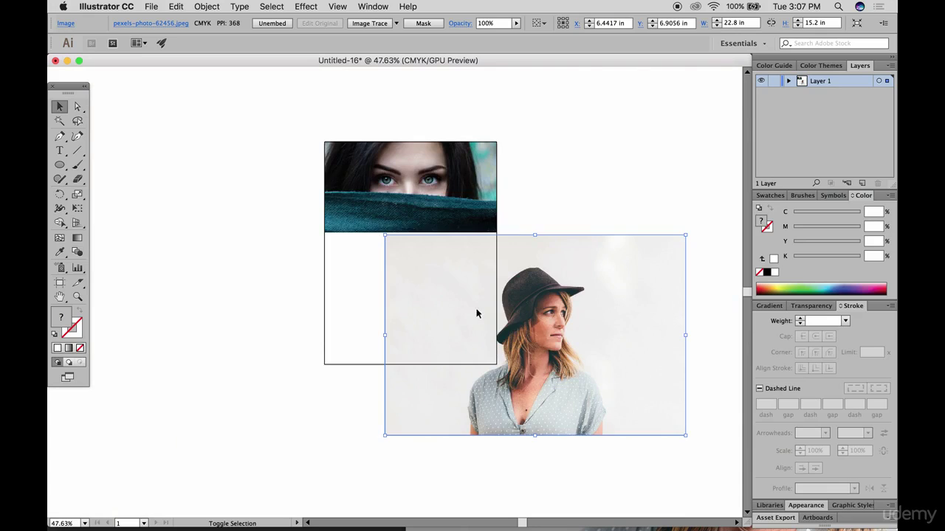
{"action": "left_click_drag", "start_coordinate": [555, 332], "coordinate": [487, 339]}
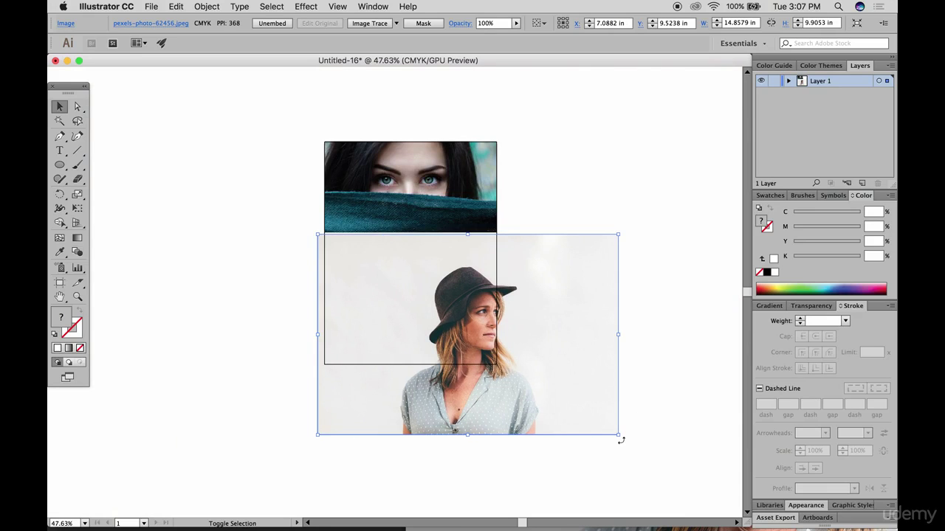
{"action": "left_click_drag", "start_coordinate": [618, 435], "coordinate": [559, 422]}
Step: Enlarge the woman-with-hat photo to about 13 by 8.7 in and align its top edge with the eyes photo's lower edge
{"action": "scroll", "coordinate": [492, 297], "scroll_direction": "up", "scroll_amount": 5}
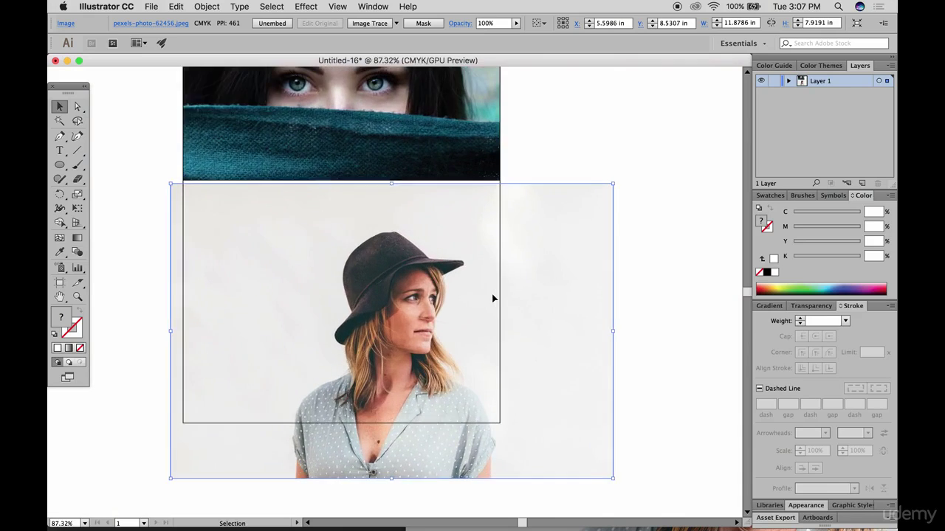
{"action": "scroll", "coordinate": [491, 298], "scroll_direction": "left", "scroll_amount": 3}
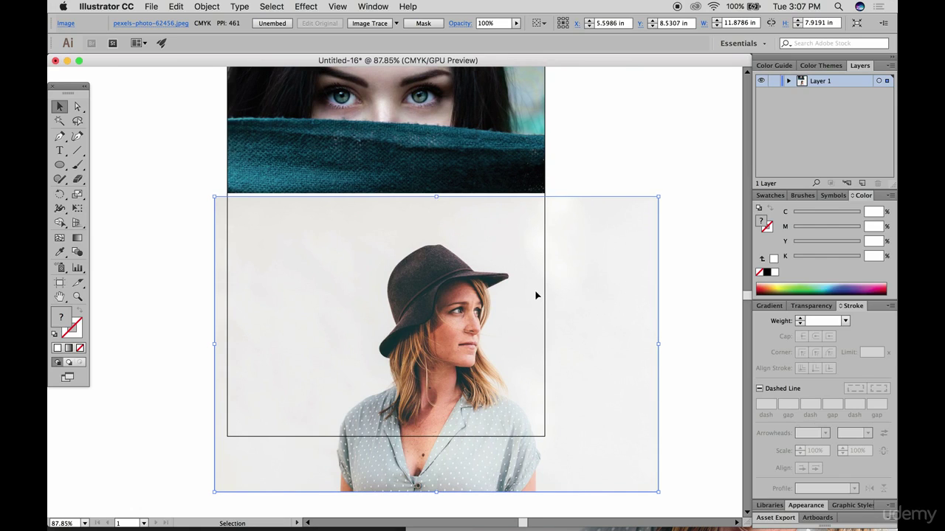
{"action": "scroll", "coordinate": [442, 332], "scroll_direction": "down", "scroll_amount": 2}
{"action": "left_click_drag", "start_coordinate": [212, 473], "coordinate": [158, 505]}
{"action": "left_click_drag", "start_coordinate": [477, 371], "coordinate": [480, 293]}
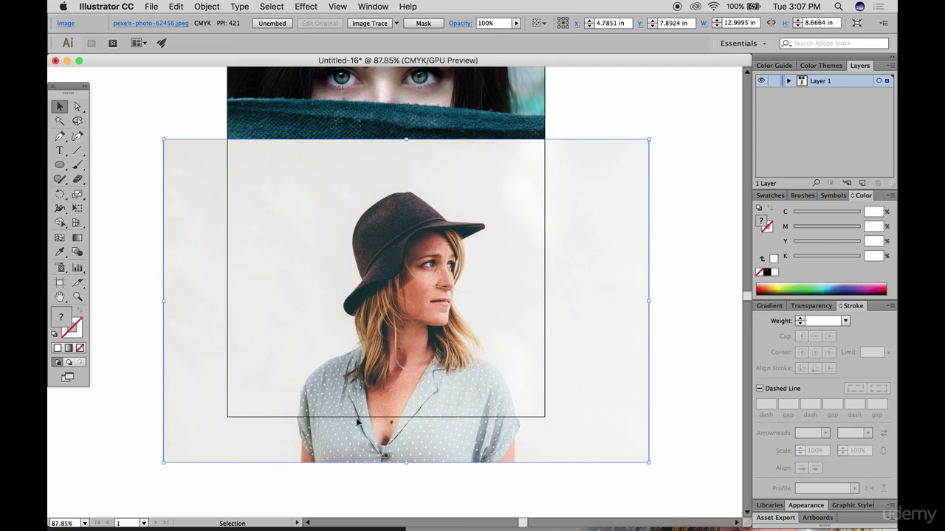
Step: Move the eyes photo off the artboard's left side and align the woman-with-hat photo's lower edge with the artboard's bottom edge
{"action": "left_click", "coordinate": [685, 302]}
{"action": "scroll", "coordinate": [616, 317], "scroll_direction": "up", "scroll_amount": 3}
{"action": "scroll", "coordinate": [616, 316], "scroll_direction": "left", "scroll_amount": 2}
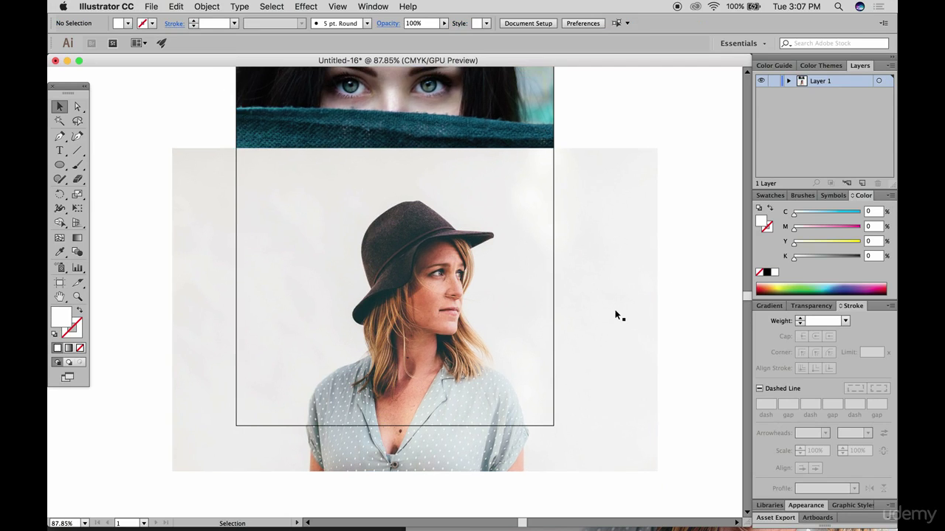
{"action": "scroll", "coordinate": [595, 314], "scroll_direction": "up", "scroll_amount": 2}
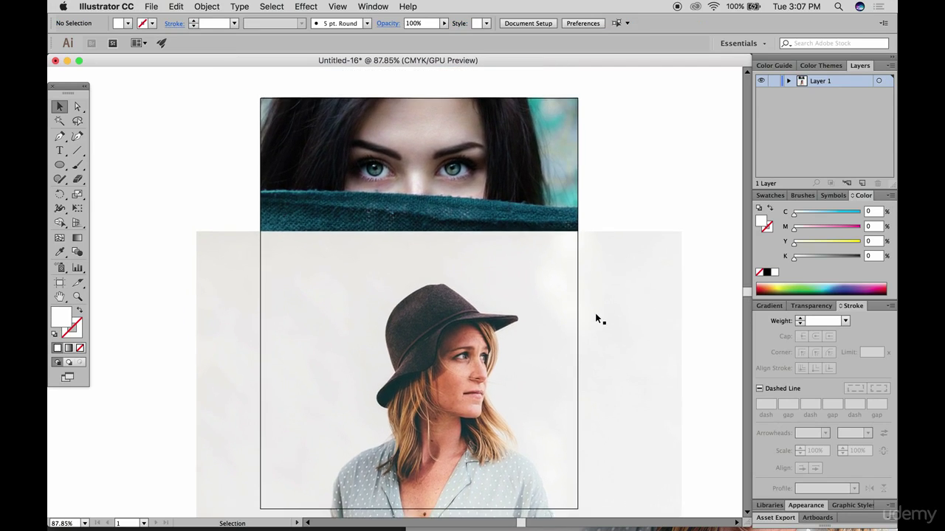
{"action": "left_click_drag", "start_coordinate": [538, 143], "coordinate": [146, 135]}
{"action": "left_click_drag", "start_coordinate": [405, 276], "coordinate": [423, 316]}
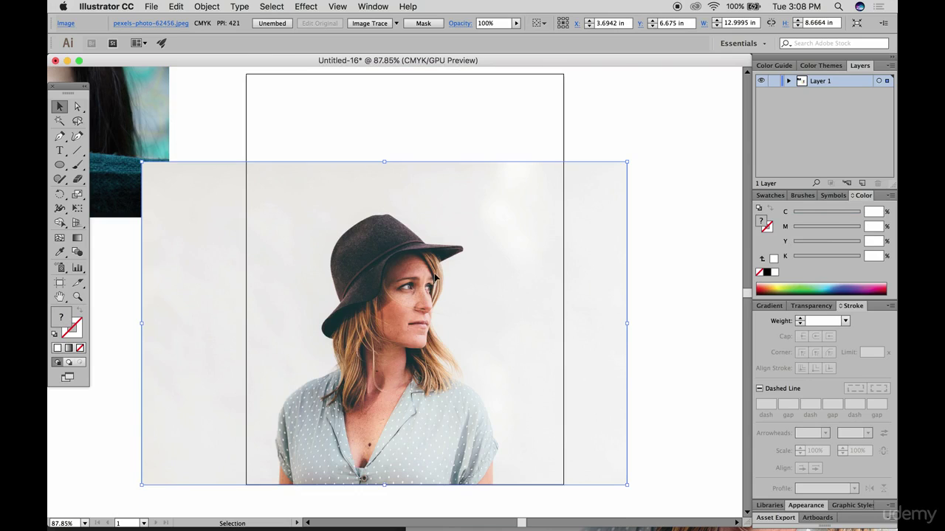
Step: Enlarge the woman-with-hat photo proportionally to about 16.5 by 11 in to cover the artboard, and shift it slightly left
{"action": "scroll", "coordinate": [576, 231], "scroll_direction": "right", "scroll_amount": 2}
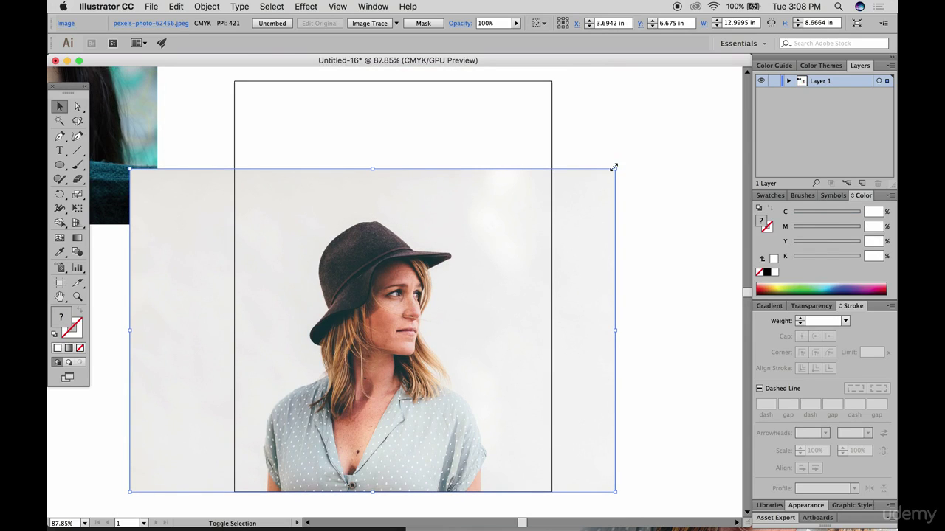
{"action": "left_click_drag", "start_coordinate": [616, 169], "coordinate": [694, 105]}
{"action": "scroll", "coordinate": [557, 236], "scroll_direction": "left", "scroll_amount": 5}
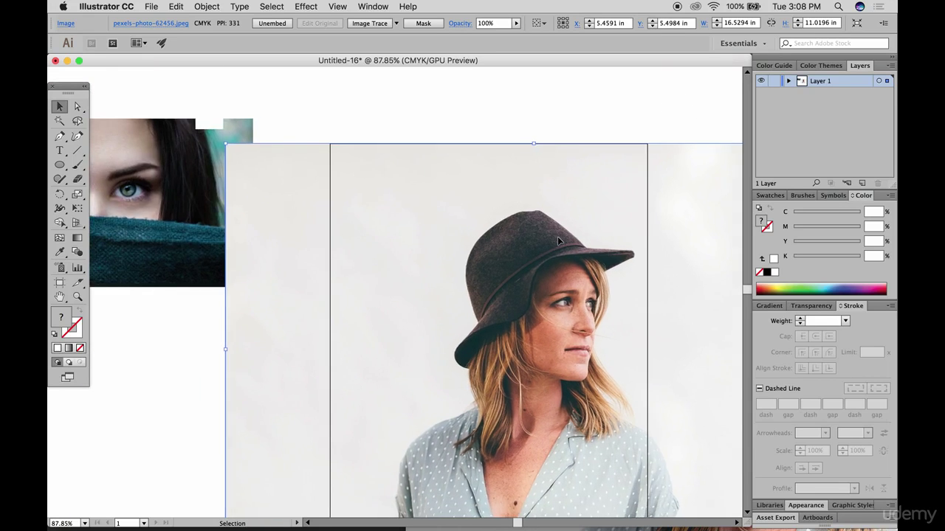
{"action": "scroll", "coordinate": [558, 237], "scroll_direction": "down", "scroll_amount": 4}
{"action": "scroll", "coordinate": [558, 237], "scroll_direction": "right", "scroll_amount": 6}
{"action": "left_click", "coordinate": [606, 236]}
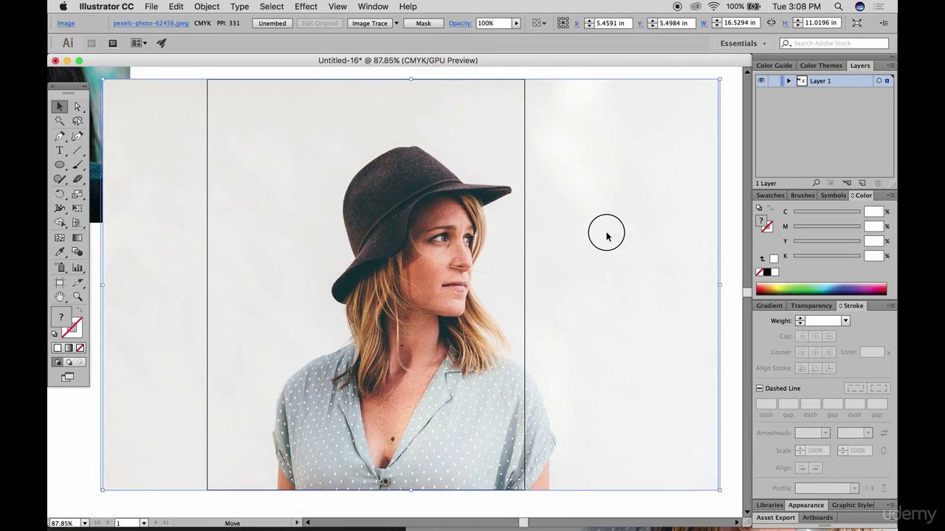
{"action": "left_click_drag", "start_coordinate": [606, 236], "coordinate": [601, 236]}
{"action": "left_click", "coordinate": [734, 177]}
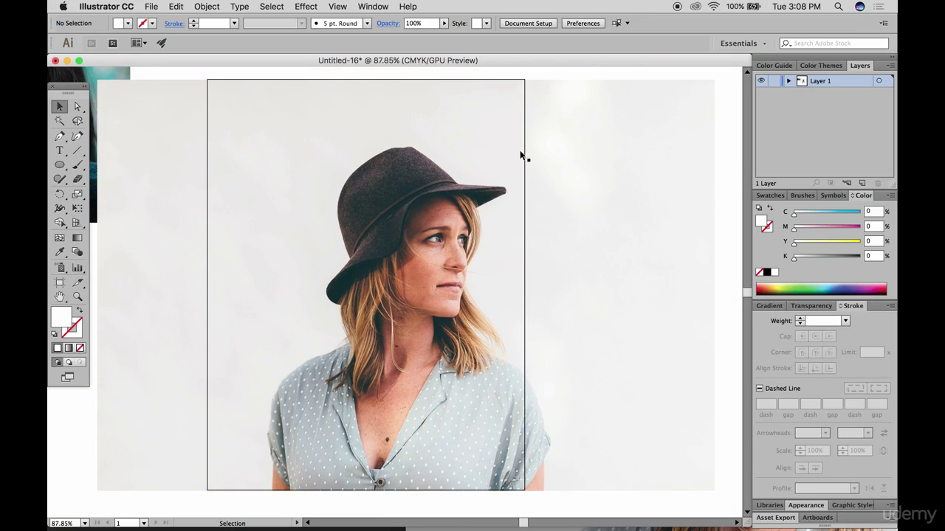
Step: Mask the photo beyond the artboard with white rectangles, about 5.2 by 11.3 in at the right edge and 3.1 by 11.5 in at the left
{"action": "left_click_drag", "start_coordinate": [59, 164], "coordinate": [82, 163]}
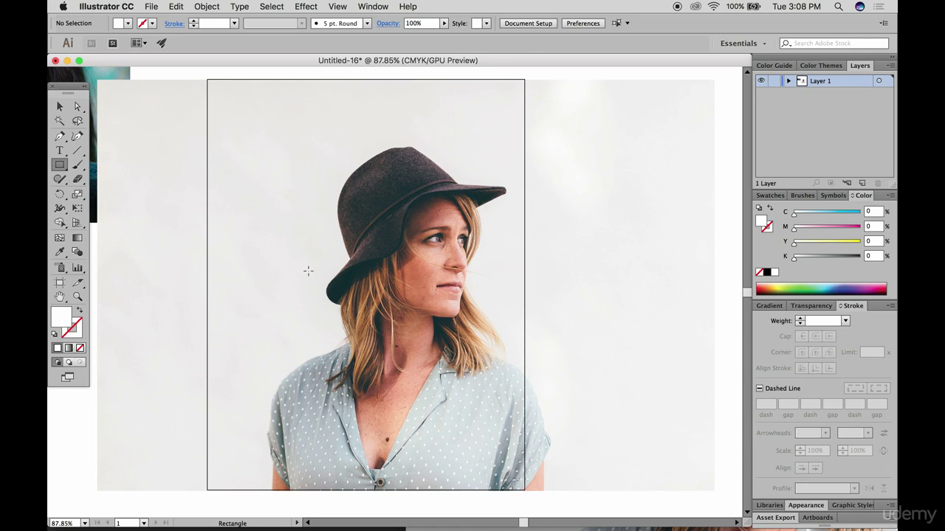
{"action": "left_click_drag", "start_coordinate": [524, 75], "coordinate": [719, 499]}
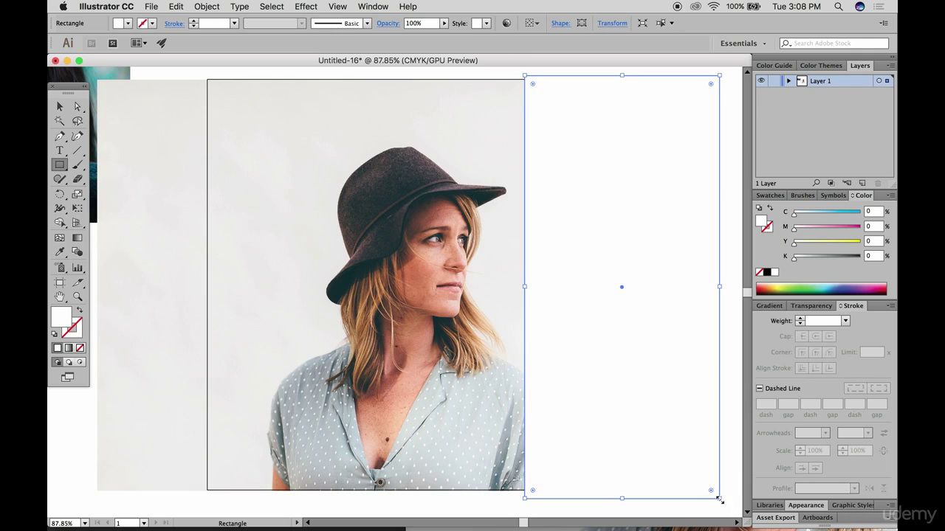
{"action": "left_click_drag", "start_coordinate": [205, 77], "coordinate": [91, 504]}
{"action": "left_click", "coordinate": [59, 106]}
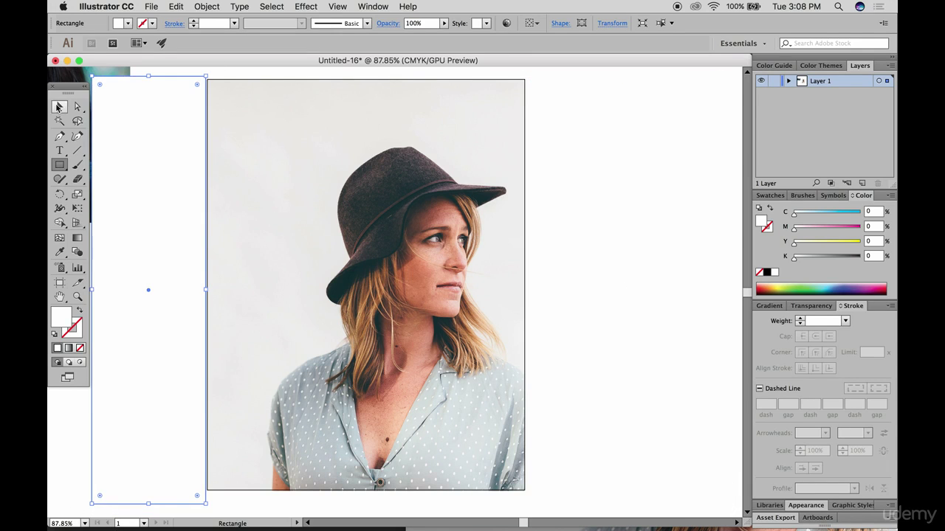
{"action": "left_click", "coordinate": [133, 128]}
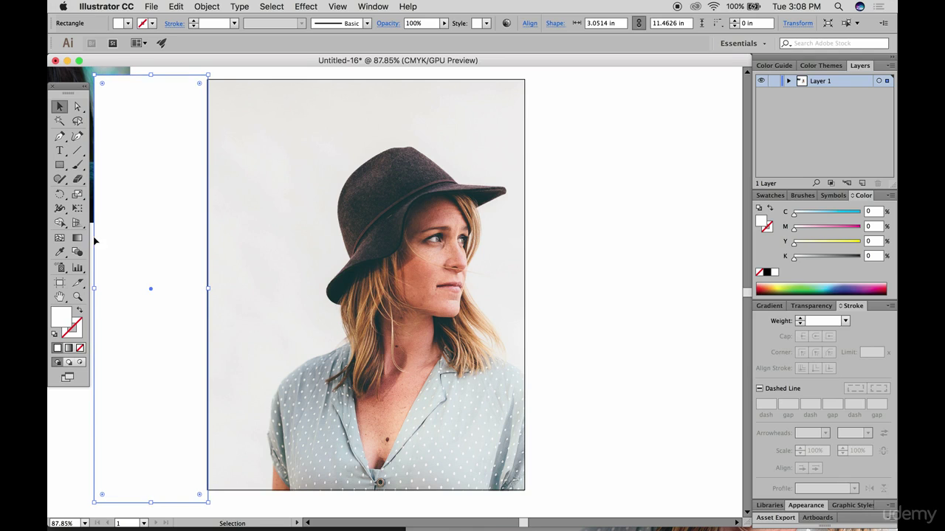
{"action": "left_click", "coordinate": [79, 419]}
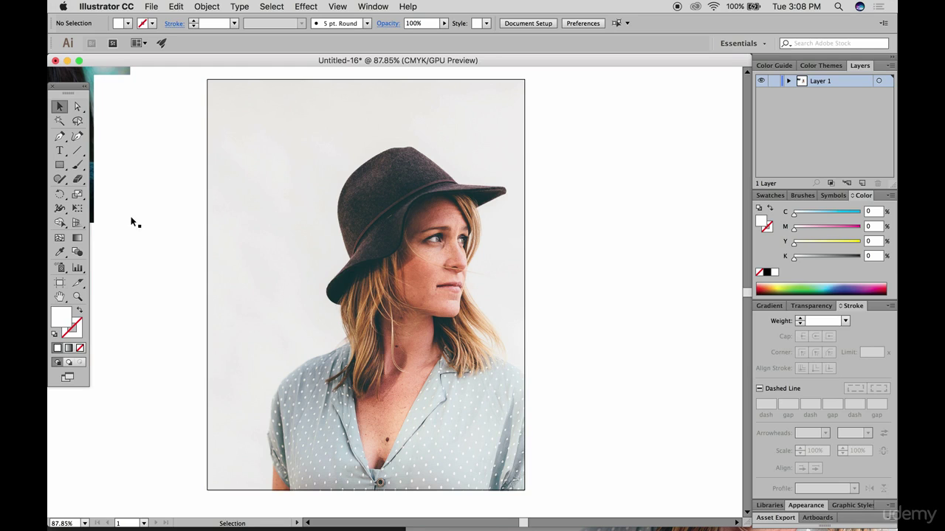
Step: Add the text HEADLINE GOES HERE above the woman's hat near the artboard's upper edge
{"action": "left_click", "coordinate": [59, 150]}
{"action": "left_click", "coordinate": [248, 119]}
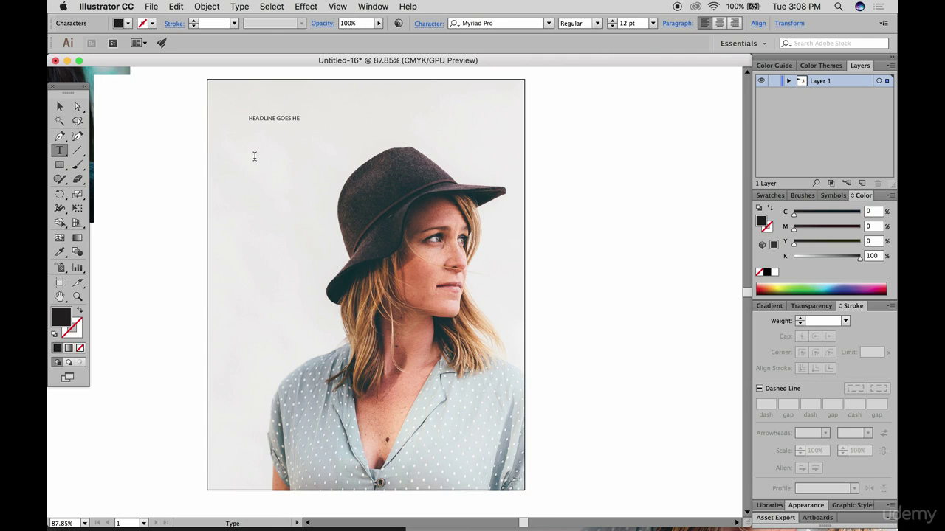
{"action": "left_click", "coordinate": [59, 106]}
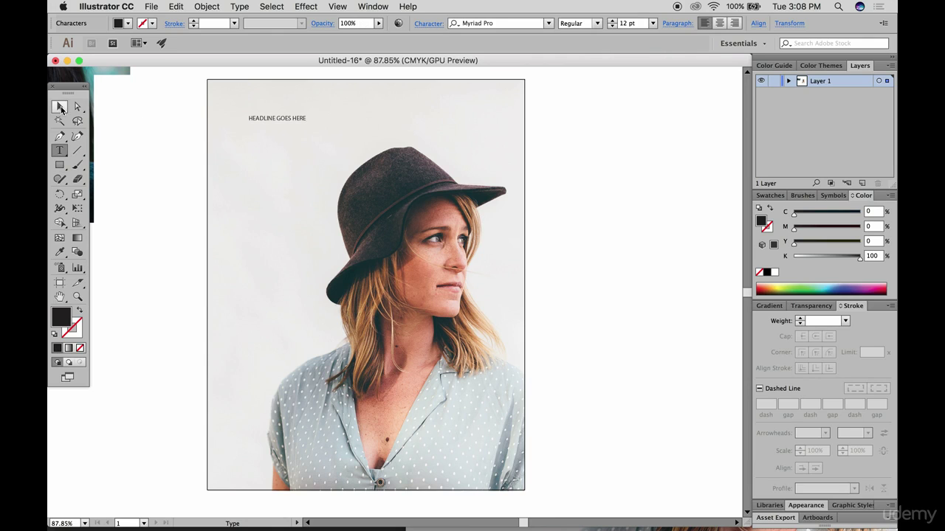
Step: Set the headline in Raleway Black and scale it to about 46.67 pt across the upper part of the artboard
{"action": "left_click", "coordinate": [465, 24]}
{"action": "type", "text": "RAle"}
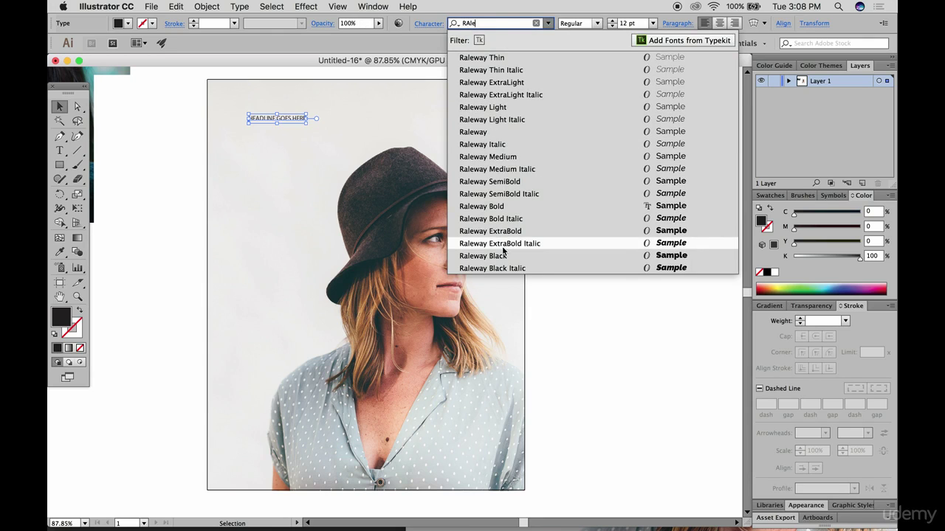
{"action": "left_click", "coordinate": [480, 256]}
{"action": "left_click_drag", "start_coordinate": [316, 126], "coordinate": [450, 123]}
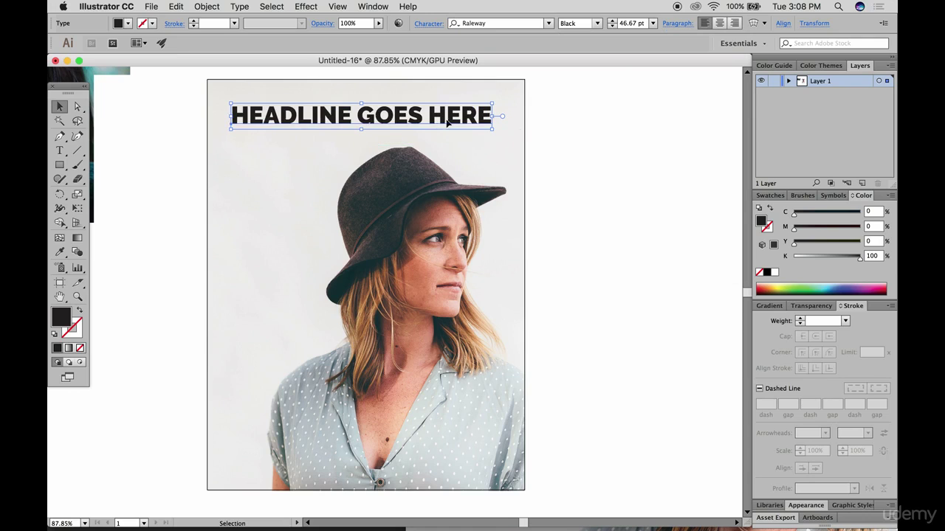
Step: Change the headline's fill to a dark gray of about C 68, M 61, Y 60, K 48
{"action": "double_click", "coordinate": [61, 316]}
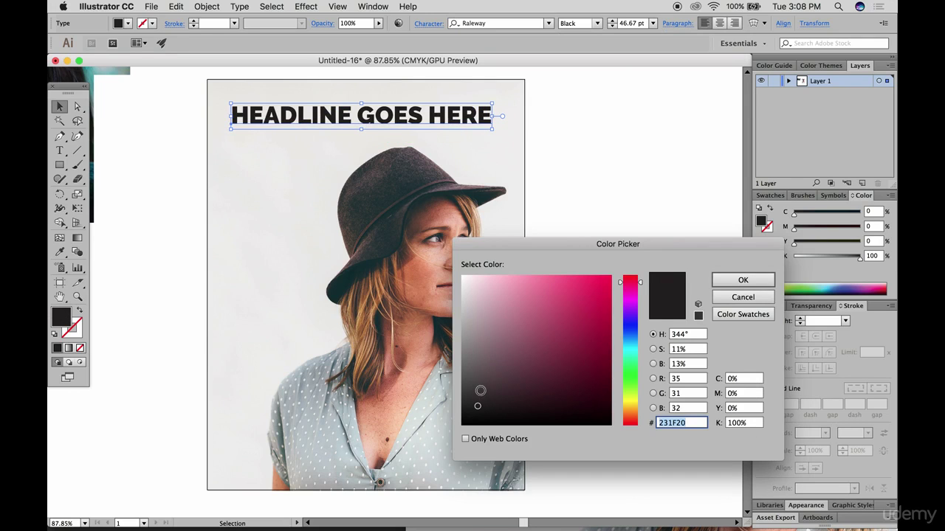
{"action": "mouse_move", "coordinate": [478, 390]}
{"action": "left_mouse_down"}
{"action": "mouse_move", "coordinate": [450, 385]}
{"action": "mouse_move", "coordinate": [462, 388]}
{"action": "left_mouse_up"}
{"action": "left_click", "coordinate": [747, 282]}
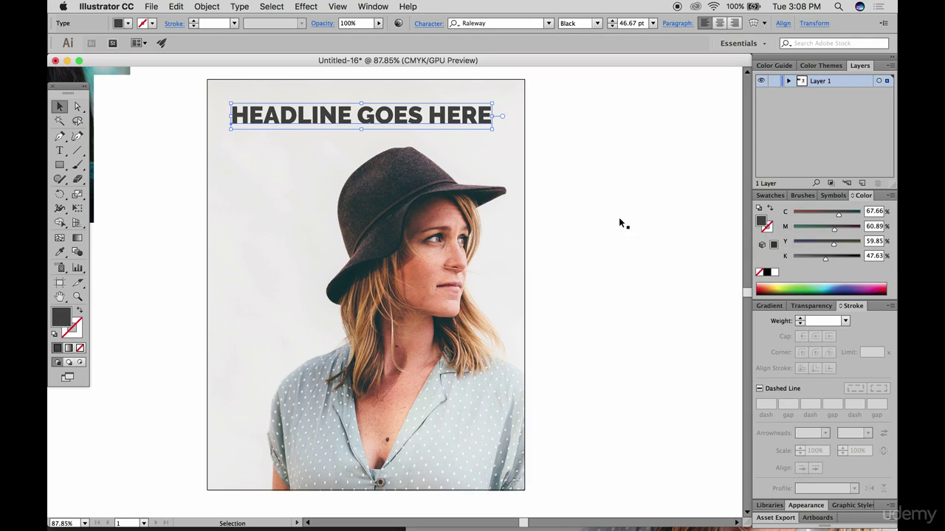
{"action": "left_click", "coordinate": [617, 199]}
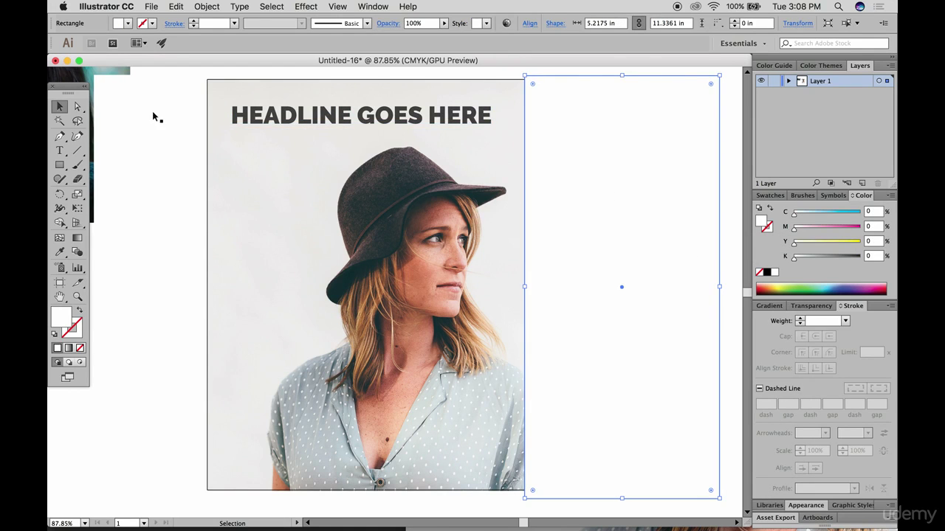
{"action": "left_click", "coordinate": [489, 285]}
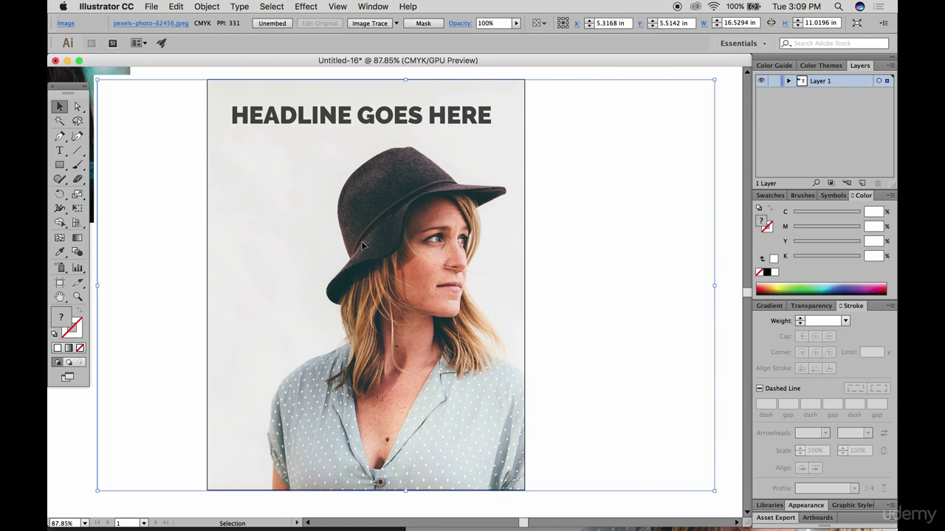
{"action": "scroll", "coordinate": [360, 248], "scroll_direction": "left", "scroll_amount": 2}
{"action": "scroll", "coordinate": [360, 248], "scroll_direction": "up", "scroll_amount": 1}
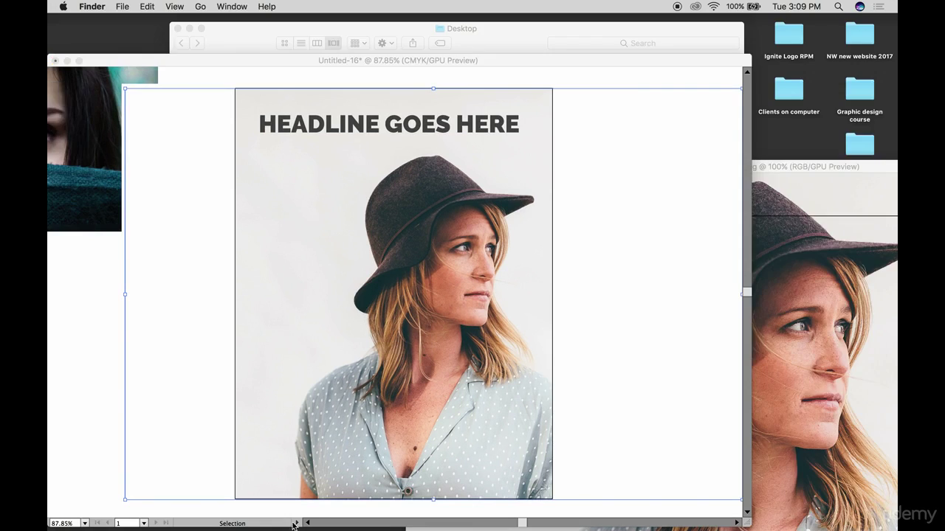
Step: Bring the eyes photo to the front and place it partly over the artboard's left edge
{"action": "left_click_drag", "start_coordinate": [111, 147], "coordinate": [378, 246]}
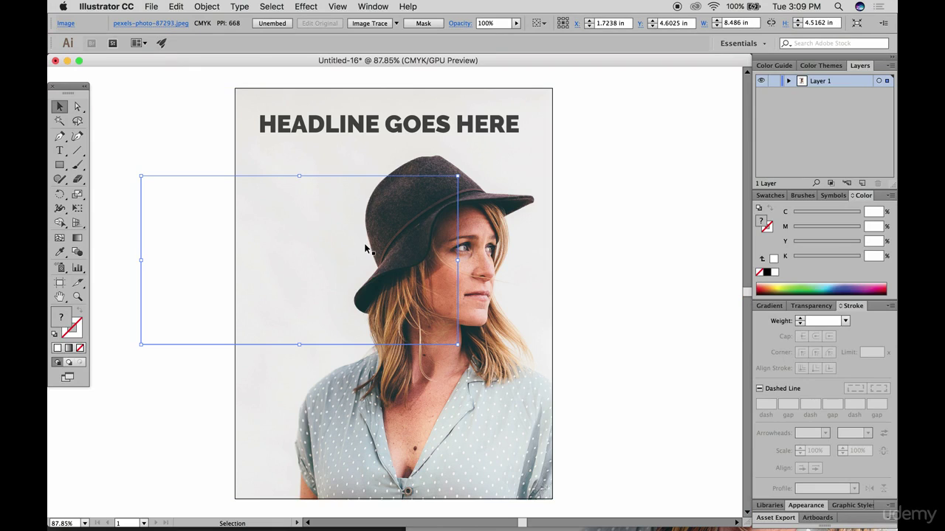
{"action": "right_click", "coordinate": [327, 230]}
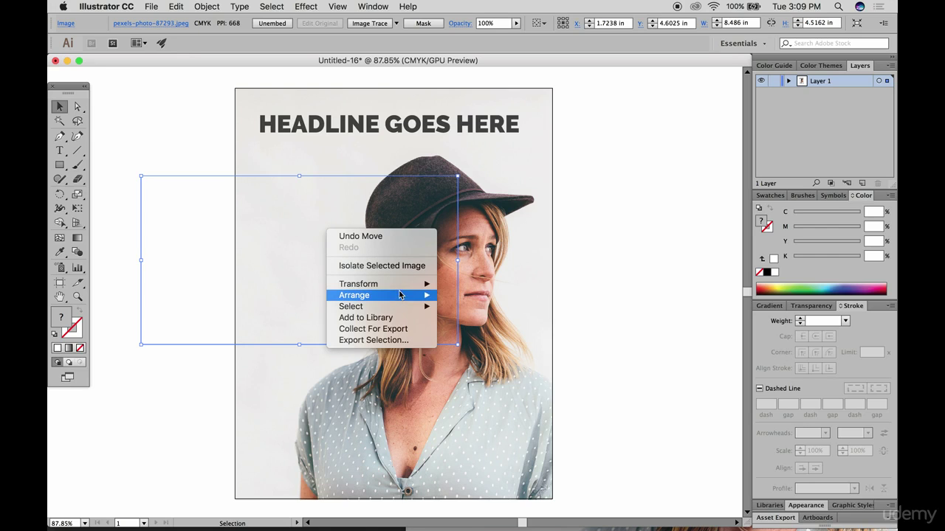
{"action": "mouse_move", "coordinate": [401, 295]}
{"action": "left_click", "coordinate": [473, 296]}
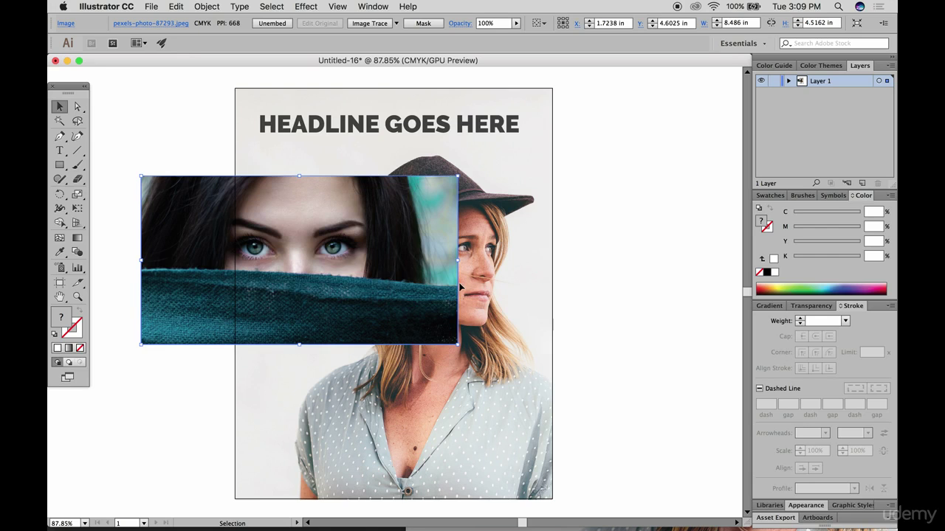
{"action": "left_click_drag", "start_coordinate": [421, 244], "coordinate": [340, 320]}
Step: Bring the woman-with-hat photo to the front of all objects
{"action": "left_click", "coordinate": [509, 252]}
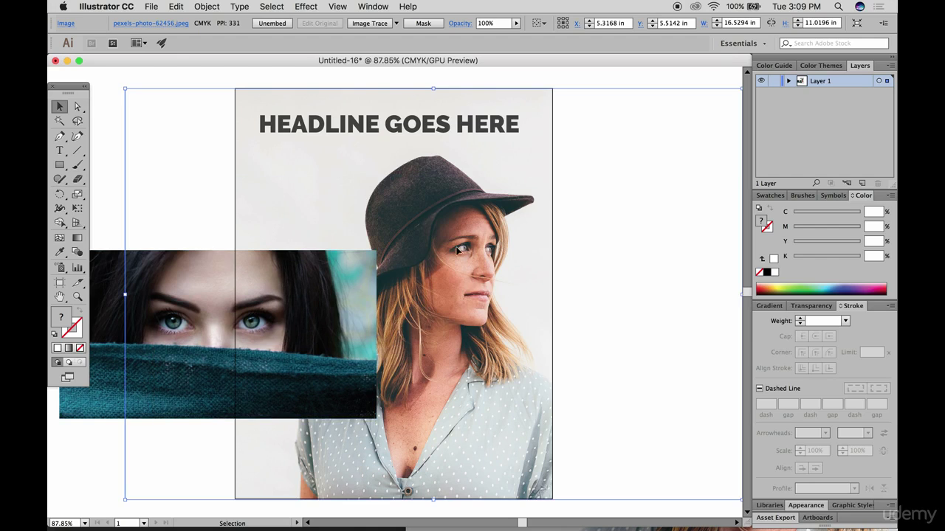
{"action": "right_click", "coordinate": [450, 219]}
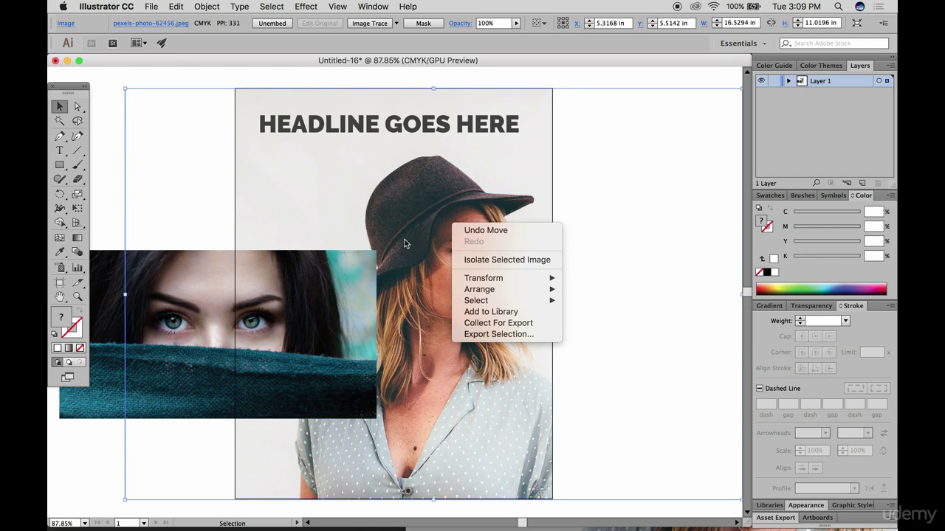
{"action": "left_click", "coordinate": [352, 182]}
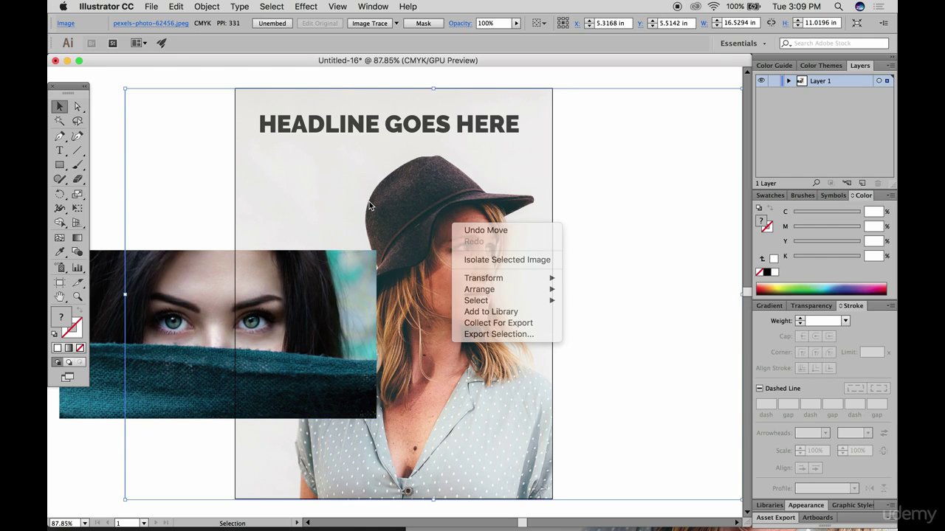
{"action": "right_click", "coordinate": [447, 212]}
{"action": "mouse_move", "coordinate": [511, 278]}
{"action": "left_click", "coordinate": [574, 277]}
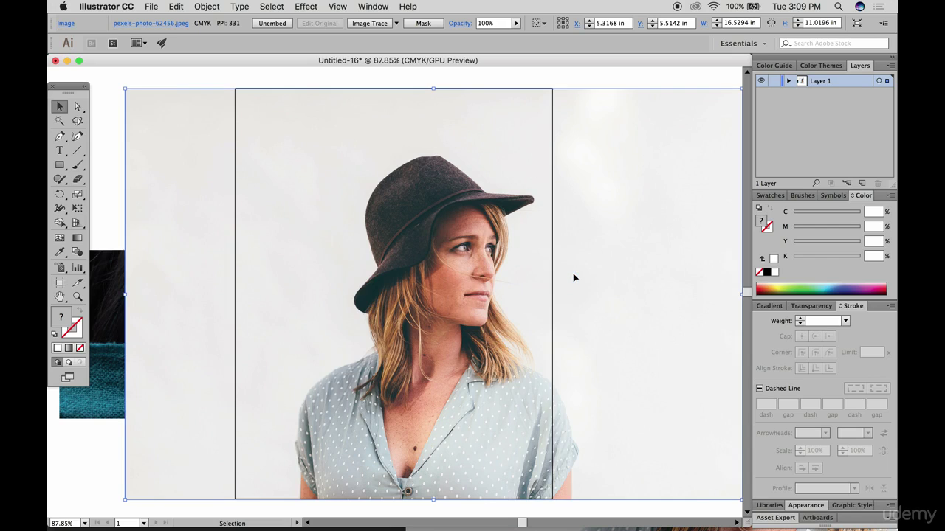
Step: Send the woman-with-hat photo to the back, behind the headline, rectangles and eyes photo
{"action": "left_click", "coordinate": [568, 79]}
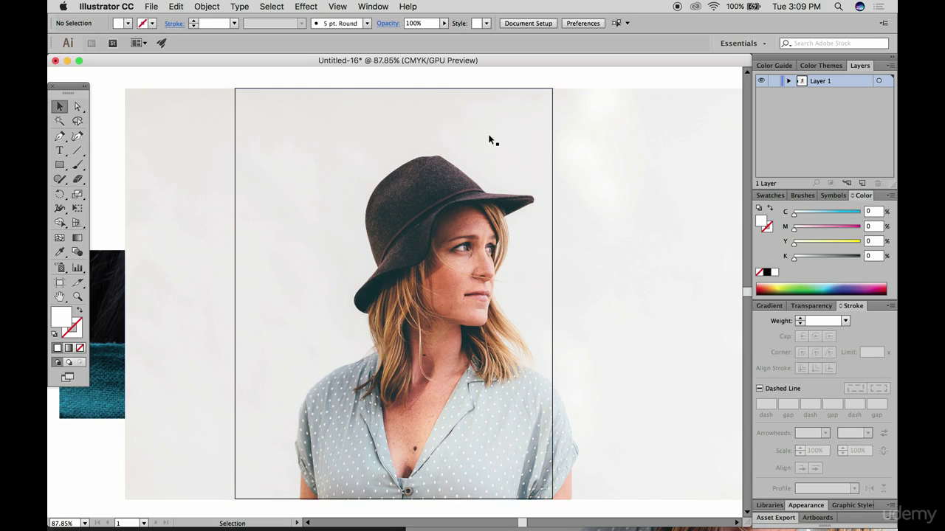
{"action": "right_click", "coordinate": [495, 137]}
{"action": "mouse_move", "coordinate": [552, 207]}
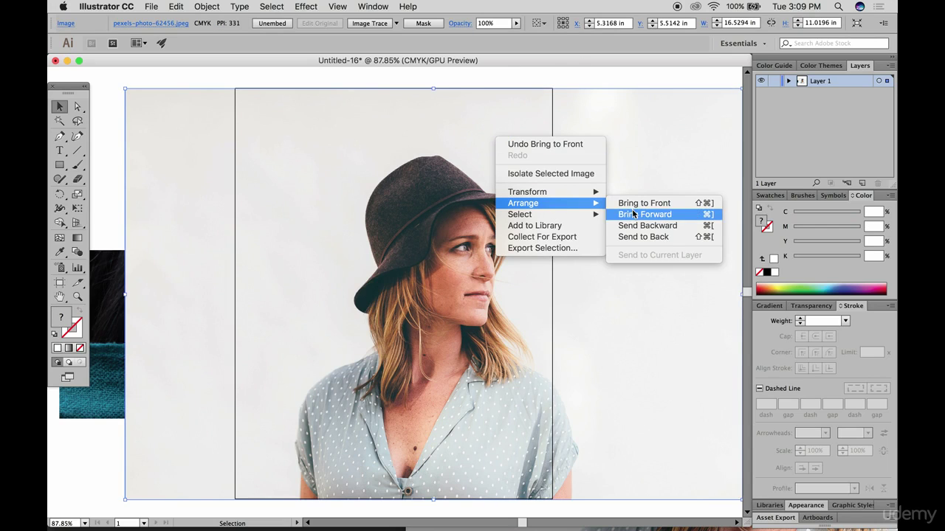
{"action": "left_click", "coordinate": [639, 236]}
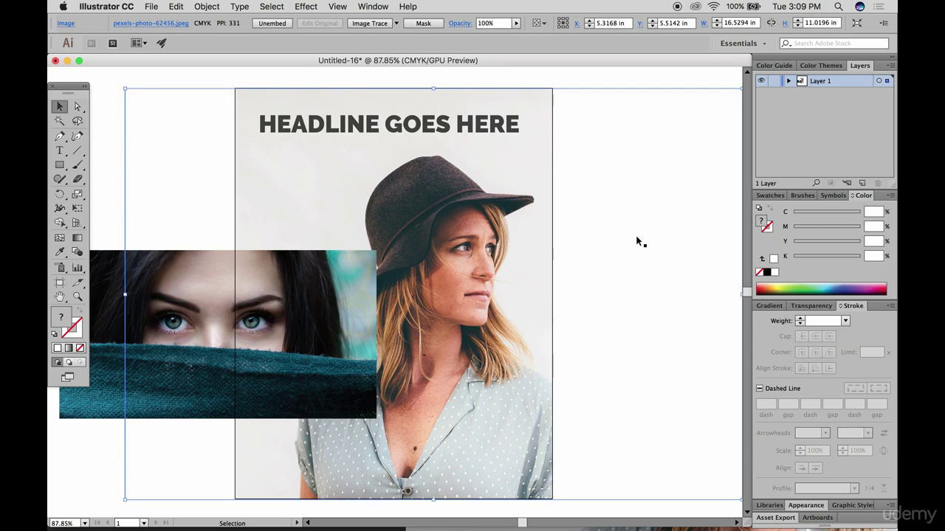
Step: Move the eyes photo over the woman's face across the middle of the artboard
{"action": "left_click", "coordinate": [272, 81]}
{"action": "left_click_drag", "start_coordinate": [283, 301], "coordinate": [427, 268]}
{"action": "left_click", "coordinate": [141, 82]}
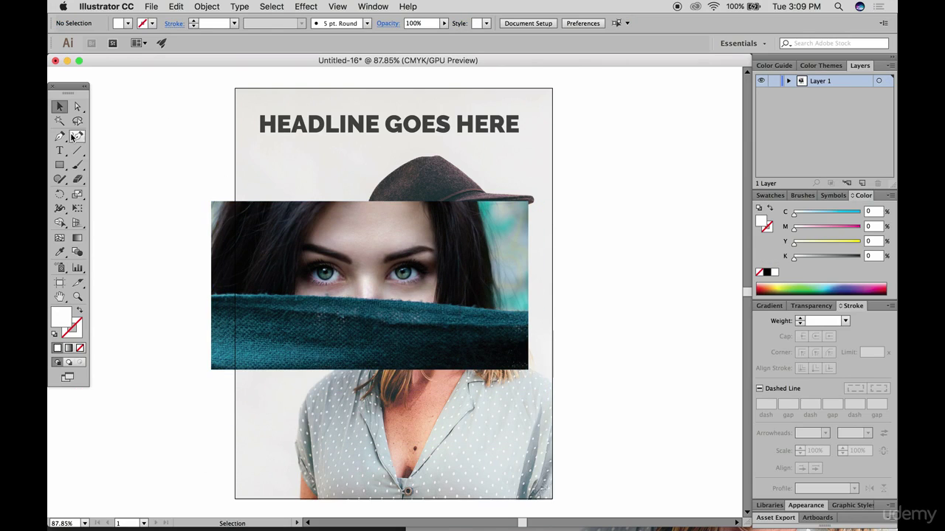
Step: Set up the Rectangle tool with no fill and a crimson E5235B stroke
{"action": "left_click", "coordinate": [61, 165]}
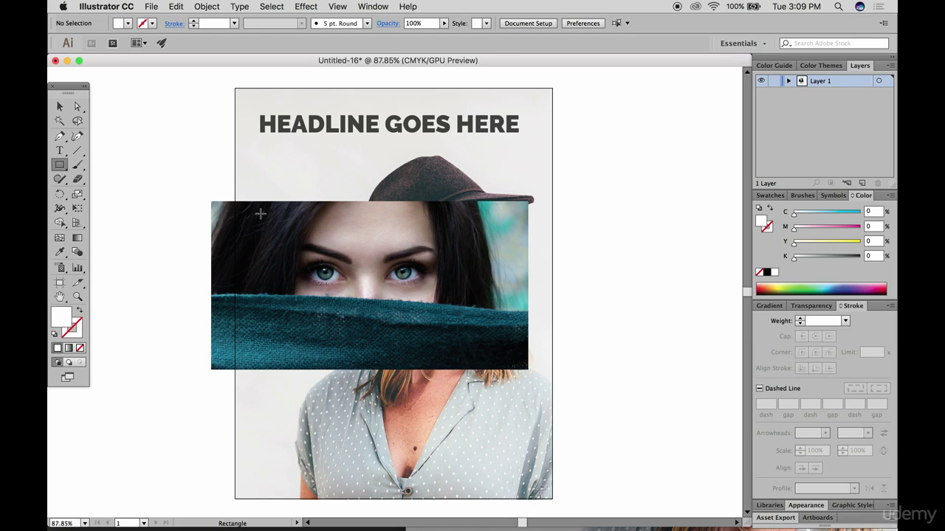
{"action": "double_click", "coordinate": [63, 319]}
{"action": "left_click", "coordinate": [589, 290]}
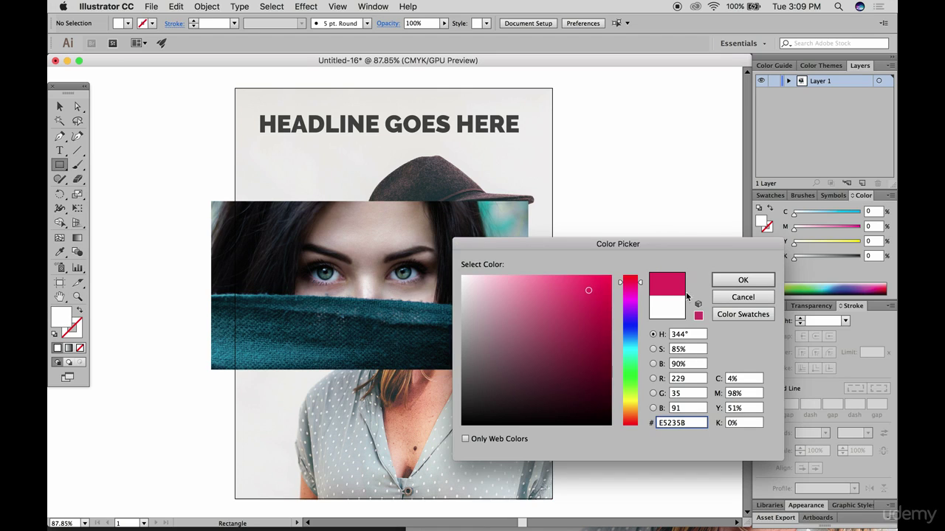
{"action": "left_click", "coordinate": [741, 281]}
{"action": "left_click", "coordinate": [79, 313]}
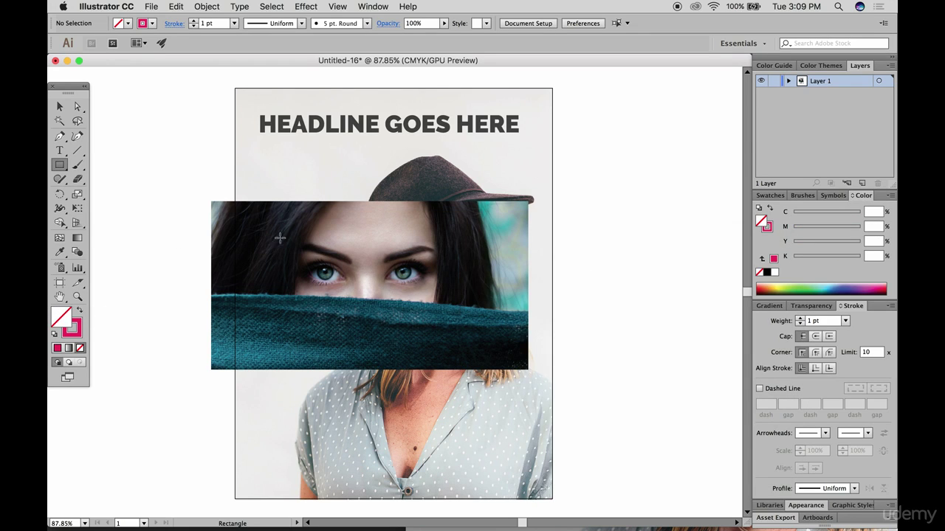
Step: Draw a rectangle framing the eyes on the eyes photo and resize it to about 4.23 by 2.91 in
{"action": "mouse_move", "coordinate": [251, 220]}
{"action": "left_mouse_down"}
{"action": "mouse_move", "coordinate": [292, 253]}
{"action": "mouse_move", "coordinate": [480, 329]}
{"action": "mouse_move", "coordinate": [452, 335]}
{"action": "left_mouse_up"}
{"action": "left_click", "coordinate": [61, 108]}
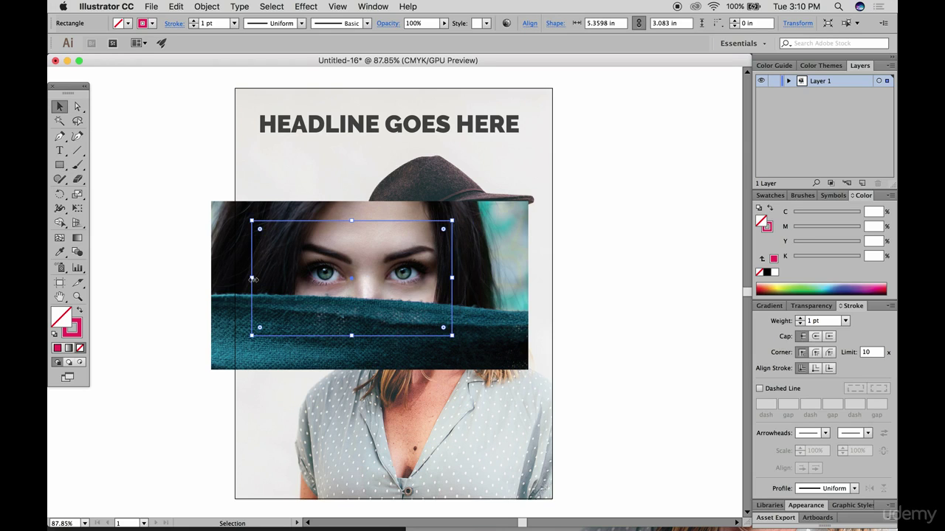
{"action": "left_click_drag", "start_coordinate": [252, 278], "coordinate": [287, 282]}
{"action": "left_click_drag", "start_coordinate": [452, 339], "coordinate": [445, 332]}
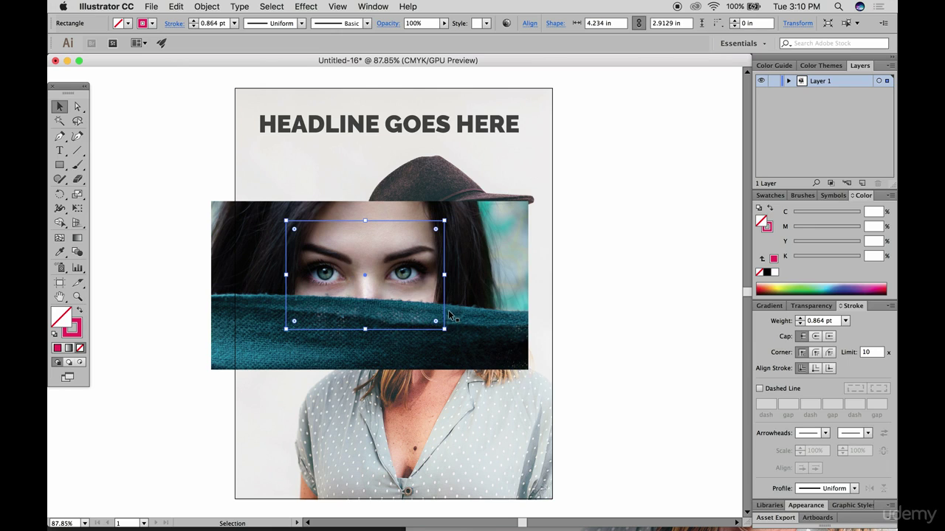
Step: Crop the eyes photo to the stroked rectangle with a clipping mask
{"action": "key", "text": "super+v"}
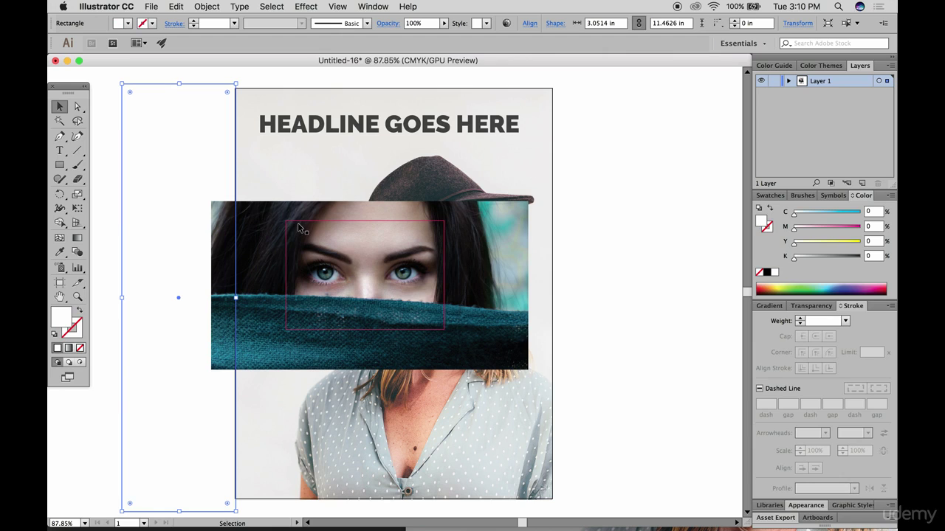
{"action": "key", "text": "super+z"}
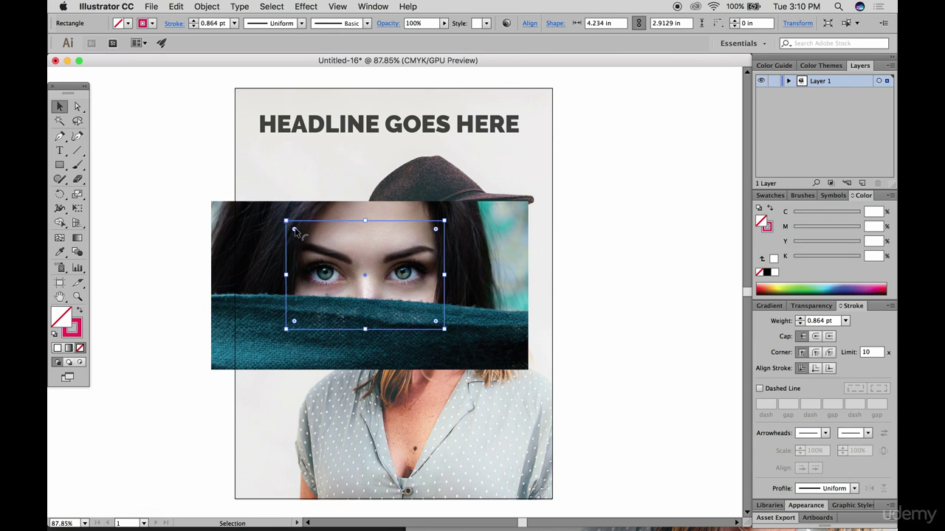
{"action": "left_click", "coordinate": [244, 257], "text": "shift"}
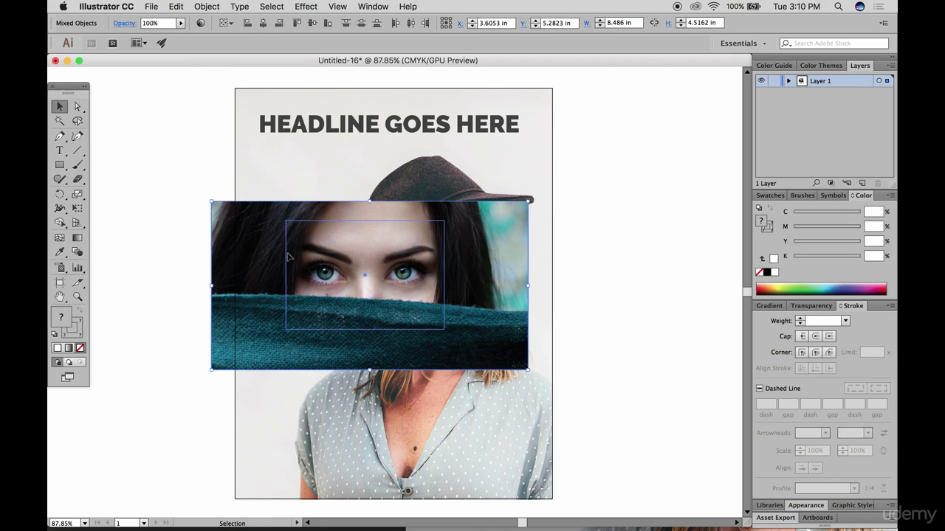
{"action": "right_click", "coordinate": [481, 238]}
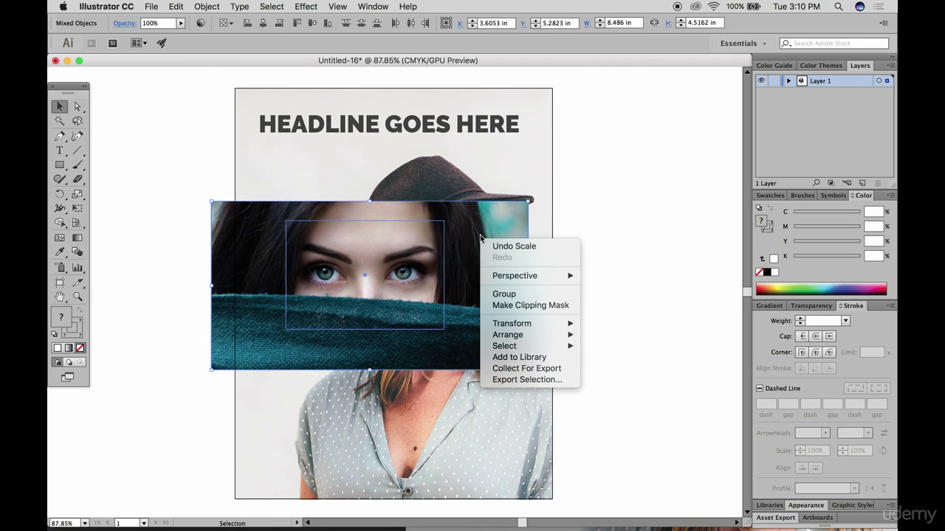
{"action": "left_click", "coordinate": [542, 305]}
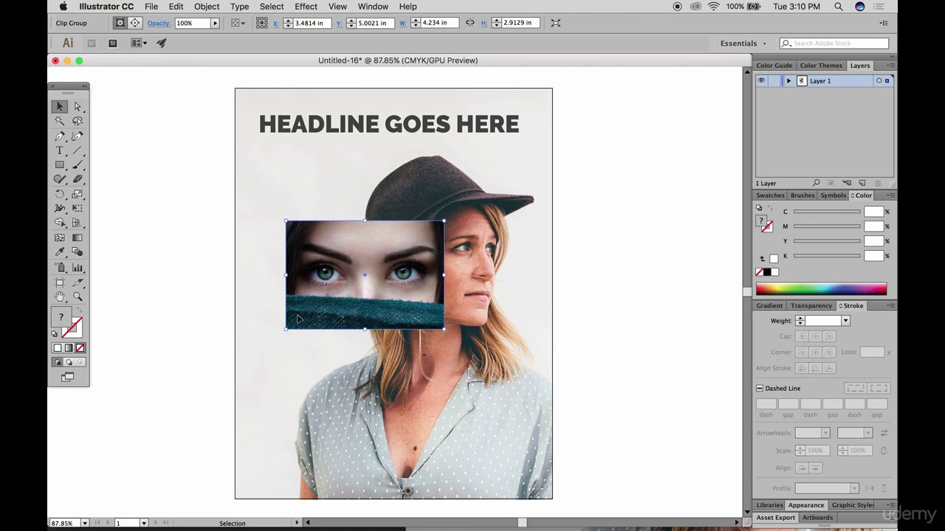
Step: Move the clipped eyes photo to the artboard's lower-left corner and scale it down to about 2.79 by 1.92 in
{"action": "left_click", "coordinate": [668, 281]}
{"action": "left_click", "coordinate": [398, 270]}
{"action": "left_click_drag", "start_coordinate": [399, 269], "coordinate": [358, 390]}
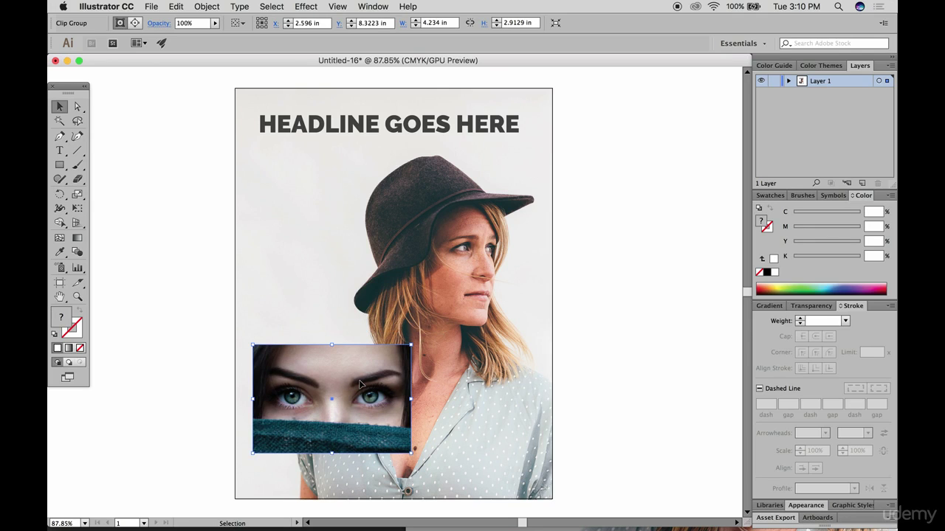
{"action": "scroll", "coordinate": [744, 356], "scroll_direction": "down", "scroll_amount": 10}
{"action": "left_click", "coordinate": [577, 355]}
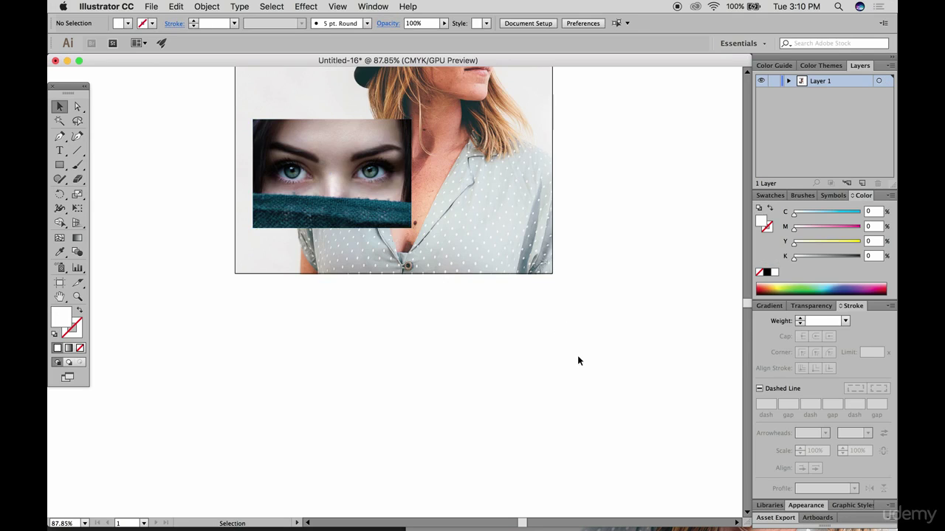
{"action": "scroll", "coordinate": [580, 393], "scroll_direction": "up", "scroll_amount": 6}
{"action": "scroll", "coordinate": [580, 399], "scroll_direction": "up", "scroll_amount": 3}
{"action": "left_click_drag", "start_coordinate": [380, 375], "coordinate": [386, 402]}
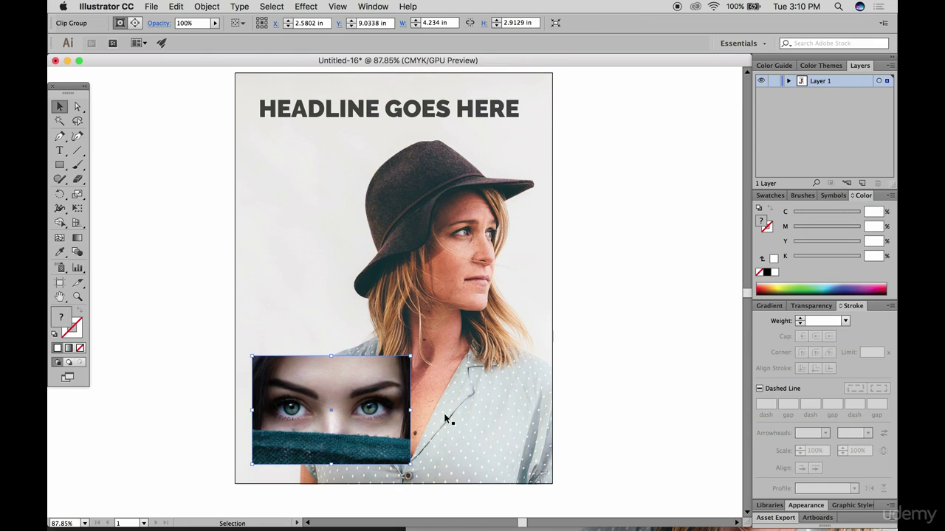
{"action": "left_click_drag", "start_coordinate": [411, 356], "coordinate": [348, 402]}
{"action": "left_click", "coordinate": [683, 303]}
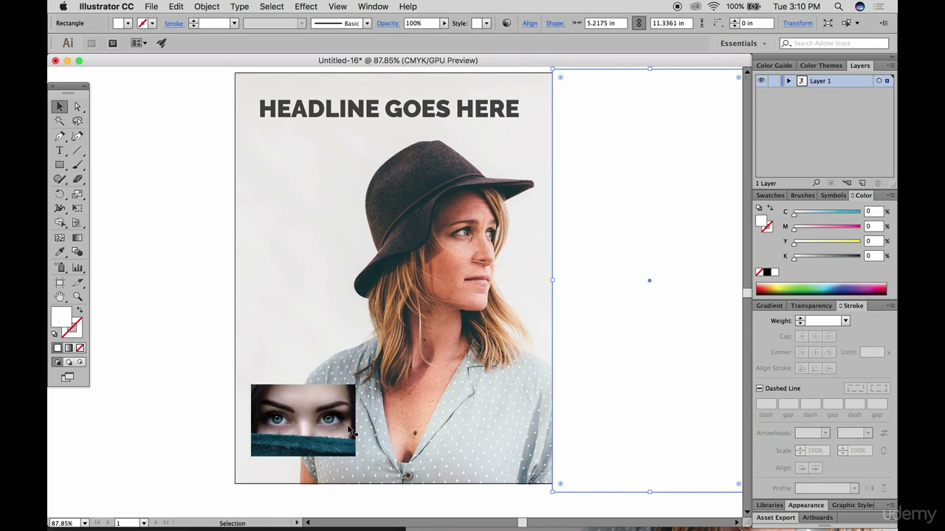
Step: Start a Drop Shadow effect on the clipped eyes photo with preview on and opacity at 50%
{"action": "left_click", "coordinate": [329, 423]}
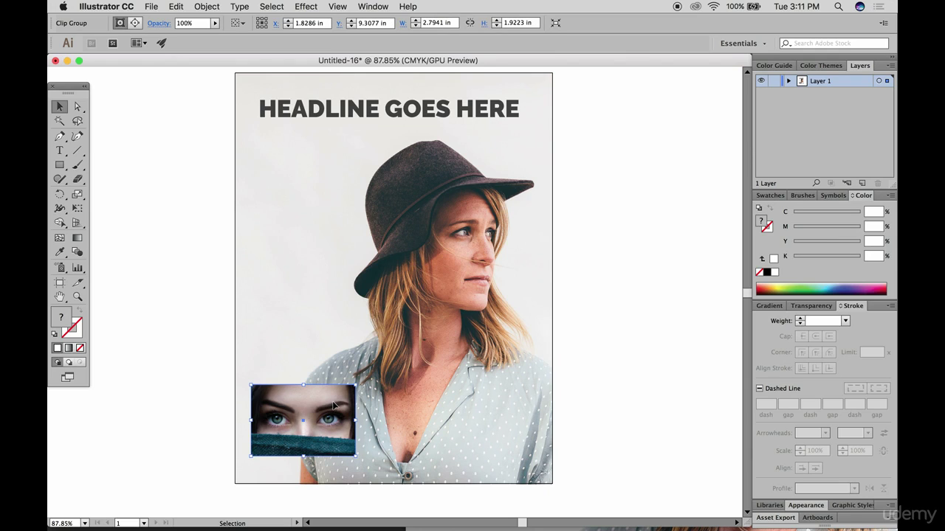
{"action": "right_click", "coordinate": [333, 405]}
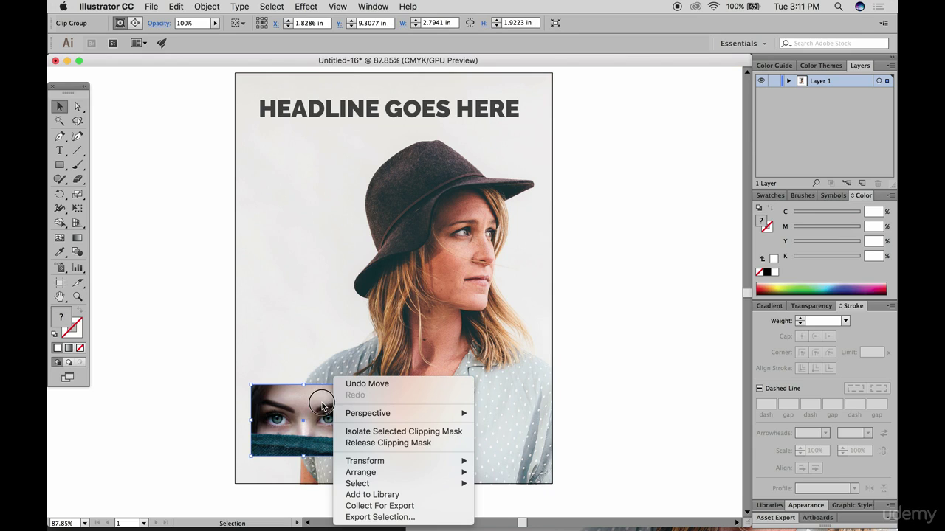
{"action": "left_click", "coordinate": [324, 405]}
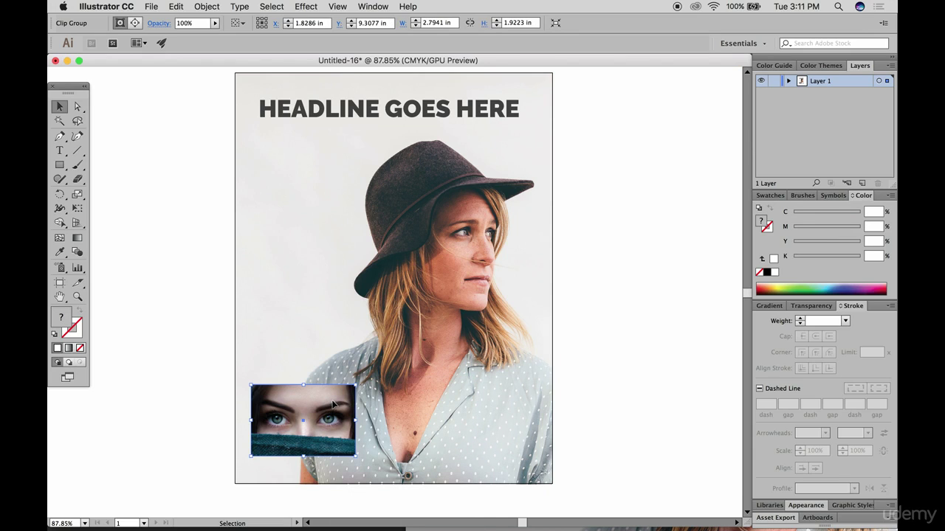
{"action": "left_click", "coordinate": [307, 7]}
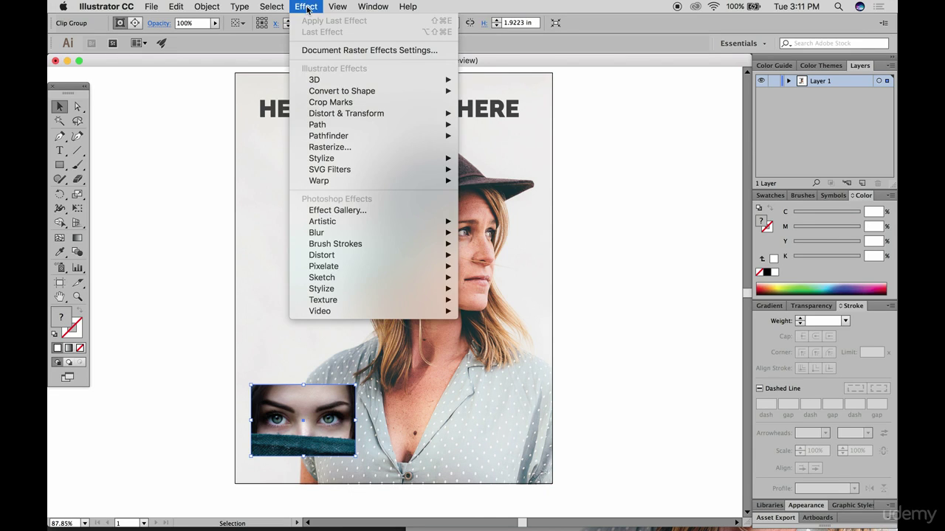
{"action": "mouse_move", "coordinate": [423, 159]}
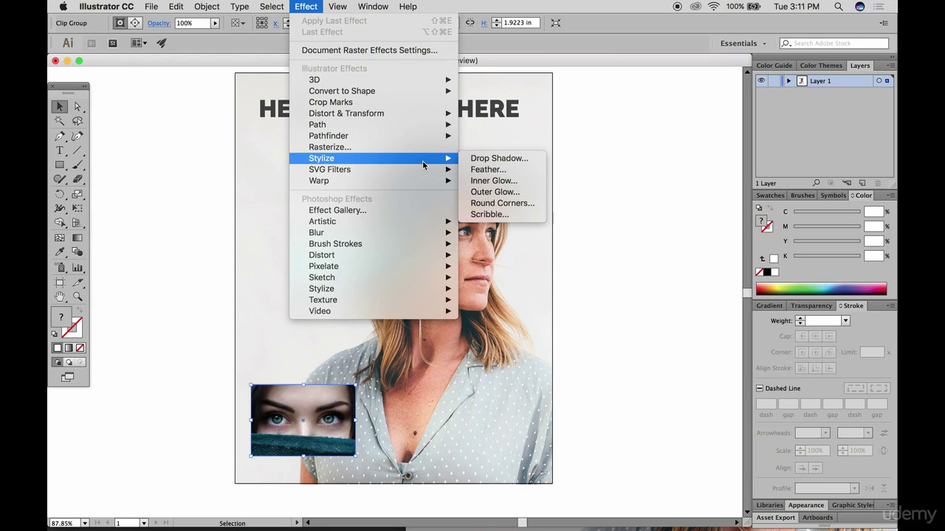
{"action": "left_click", "coordinate": [486, 160]}
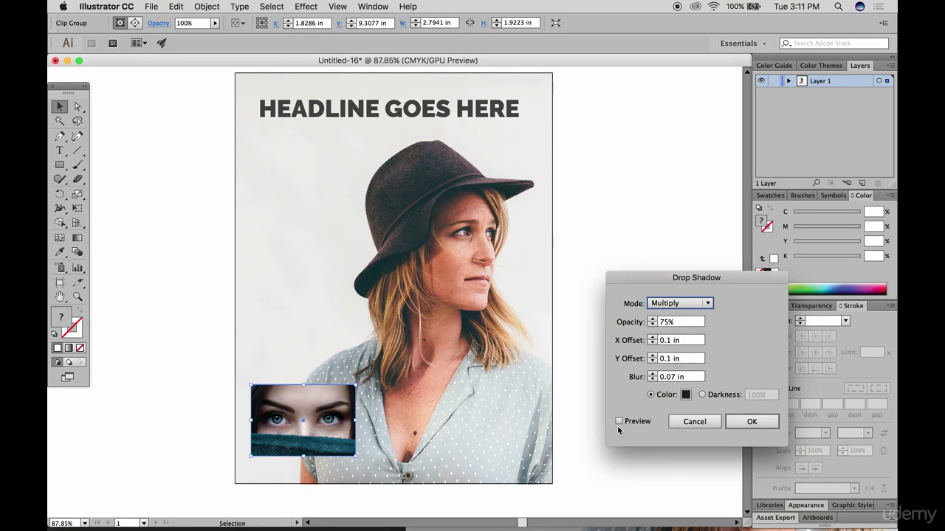
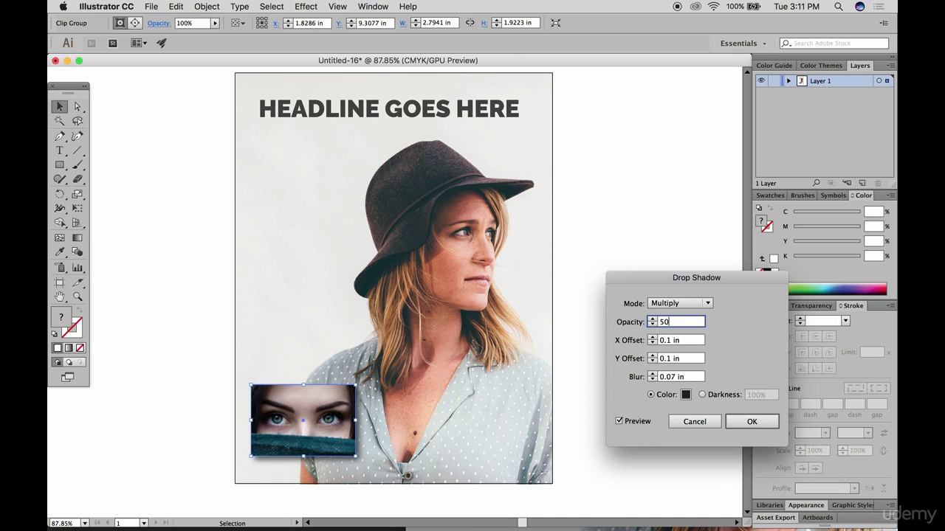
{"action": "left_click", "coordinate": [694, 341]}
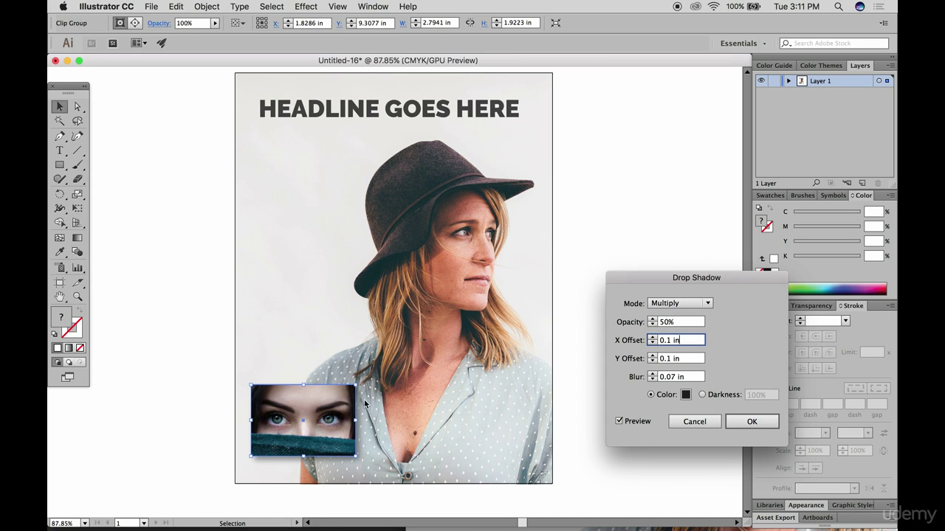
{"action": "left_click", "coordinate": [677, 322]}
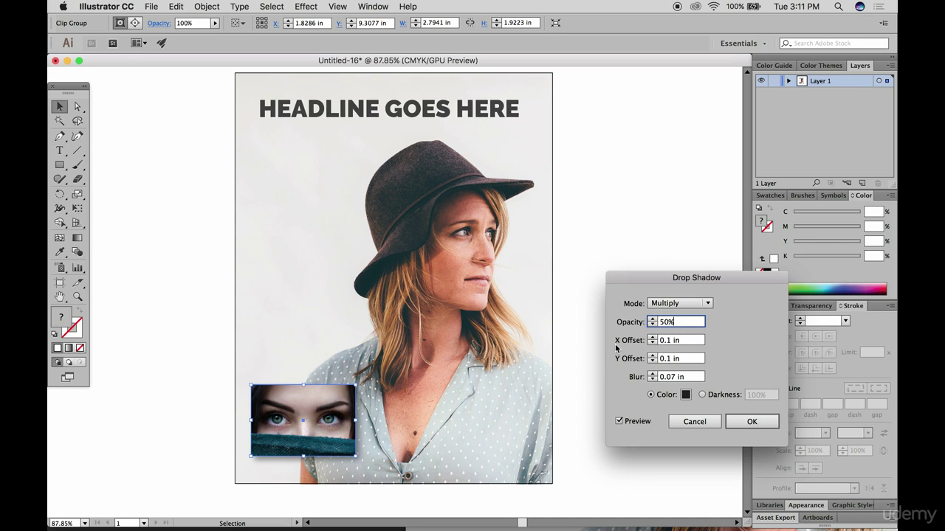
Step: Set the drop shadow's X and Y offsets to 0.01 in
{"action": "left_click", "coordinate": [669, 341]}
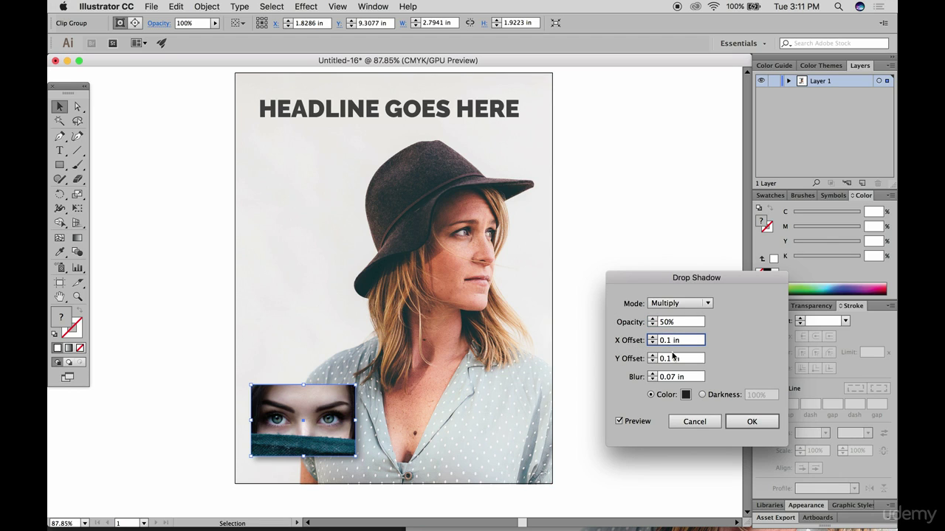
{"action": "type", "text": "1"}
{"action": "left_click", "coordinate": [668, 358]}
{"action": "key", "text": "BackSpace"}
{"action": "type", "text": "01"}
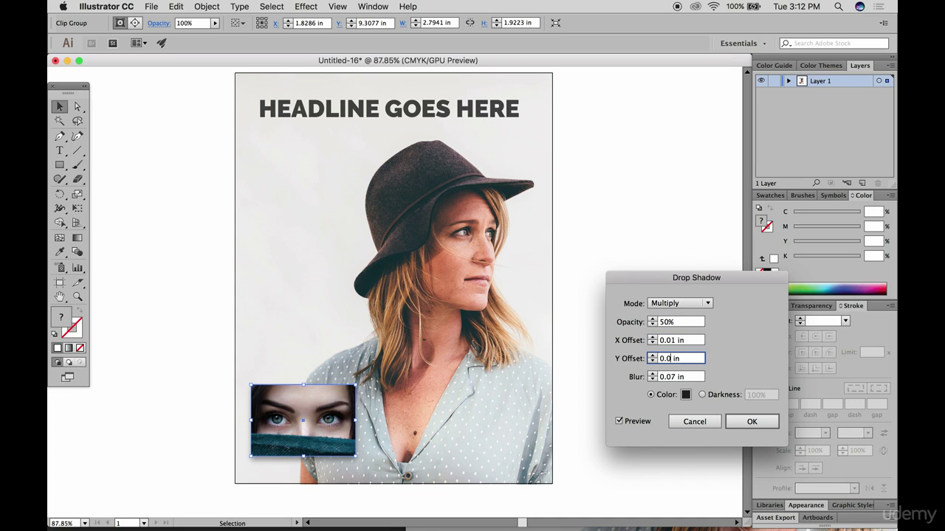
{"action": "left_click", "coordinate": [690, 358]}
Step: Set the drop shadow's blur to 0 in
{"action": "left_click", "coordinate": [674, 377]}
{"action": "left_click", "coordinate": [671, 377]}
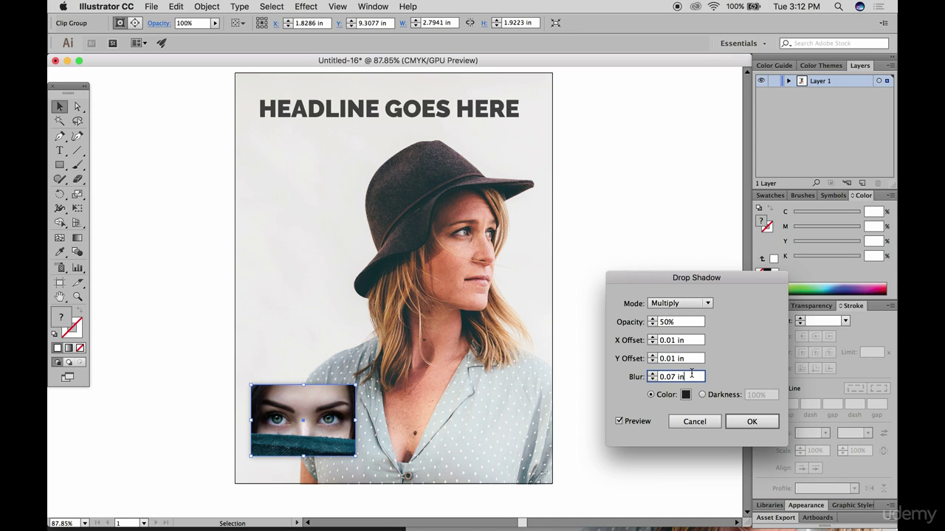
{"action": "triple_click", "coordinate": [671, 377]}
{"action": "type", "text": "0"}
{"action": "left_click", "coordinate": [689, 322]}
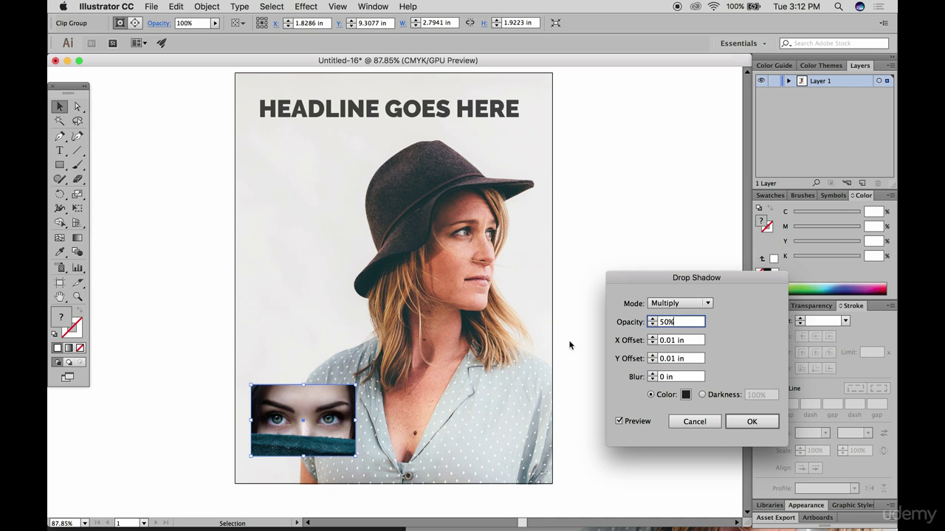
Step: Set the drop shadow's X and Y offsets to 0.2 in
{"action": "triple_click", "coordinate": [656, 338]}
{"action": "type", "text": "0.2"}
{"action": "triple_click", "coordinate": [654, 357]}
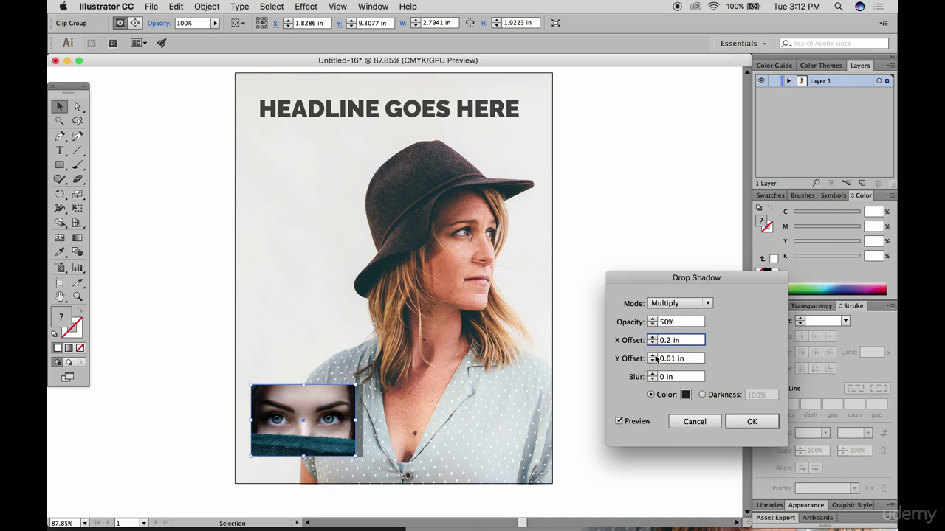
{"action": "type", "text": "0.2"}
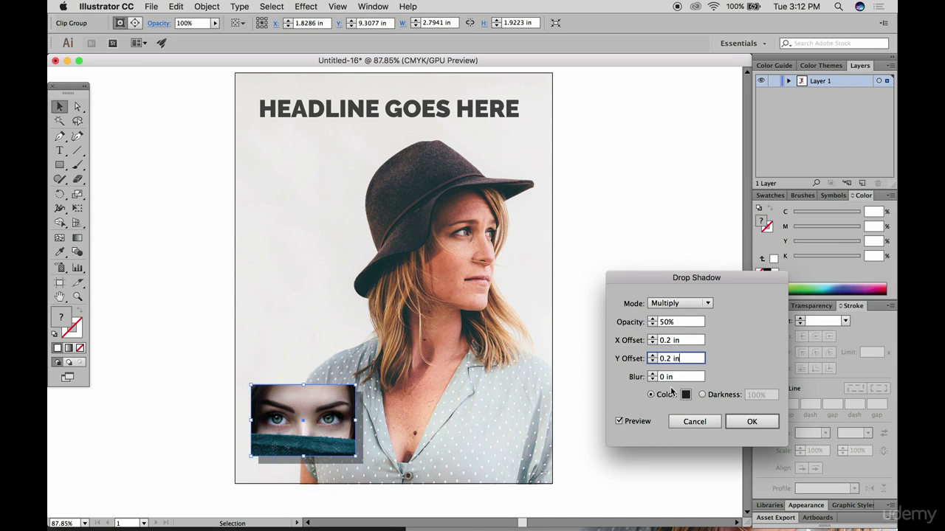
Step: Set the drop shadow's blur to 0.1 in and both its X and Y offsets to 0.01 in
{"action": "left_click", "coordinate": [653, 375]}
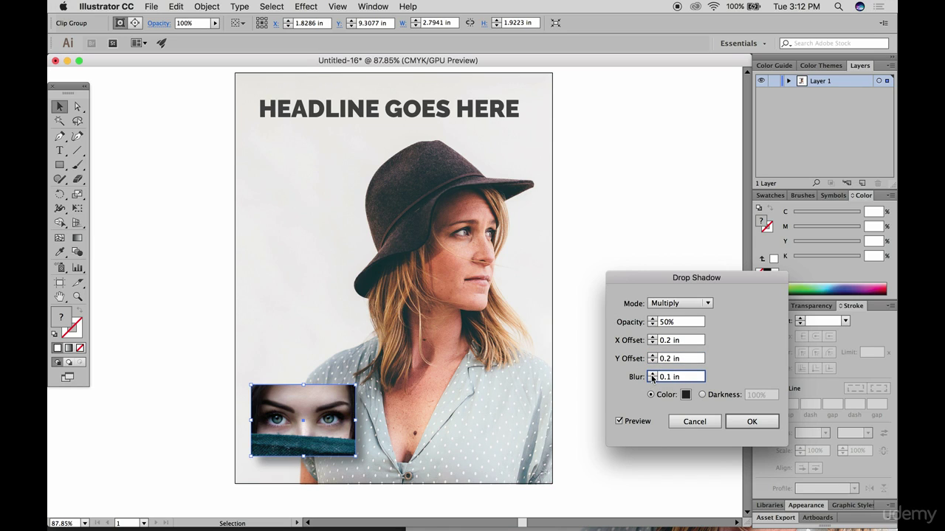
{"action": "left_click", "coordinate": [669, 360]}
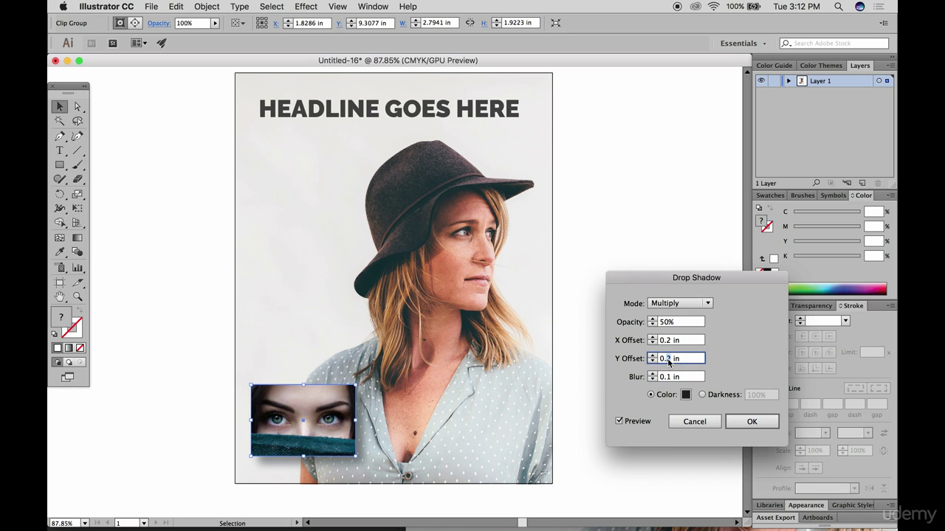
{"action": "type", "text": "1"}
{"action": "left_click", "coordinate": [665, 340]}
{"action": "key", "text": "BackSpace"}
{"action": "type", "text": "01"}
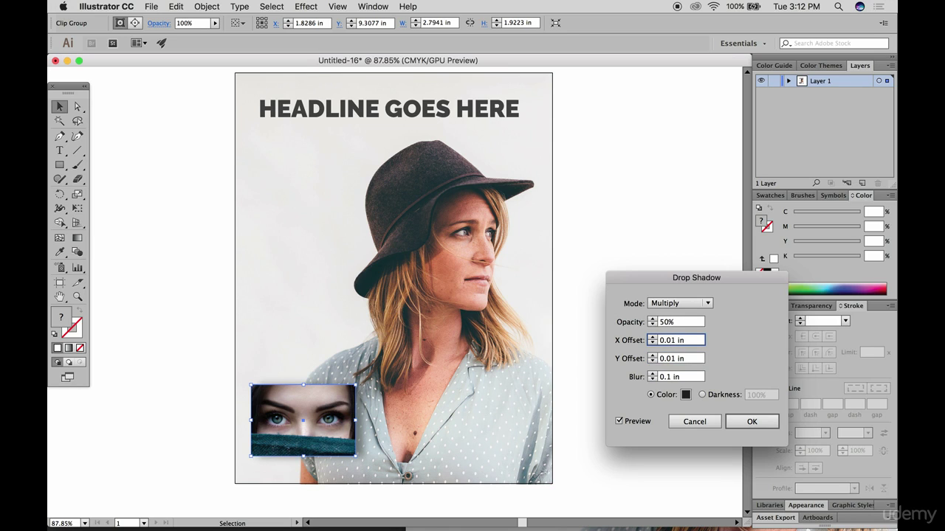
Step: Set the drop shadow's blending mode to Normal and apply the effect to the eyes photo
{"action": "left_click", "coordinate": [675, 304]}
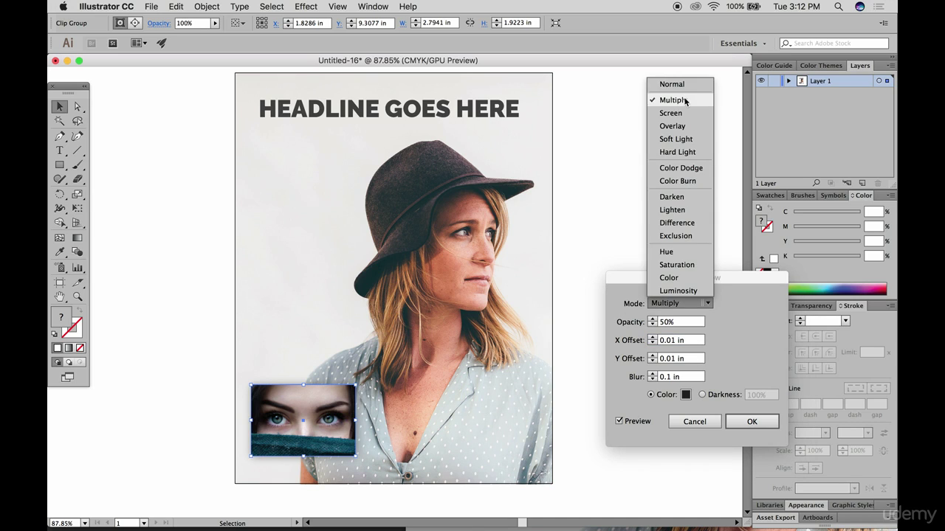
{"action": "left_click", "coordinate": [672, 84]}
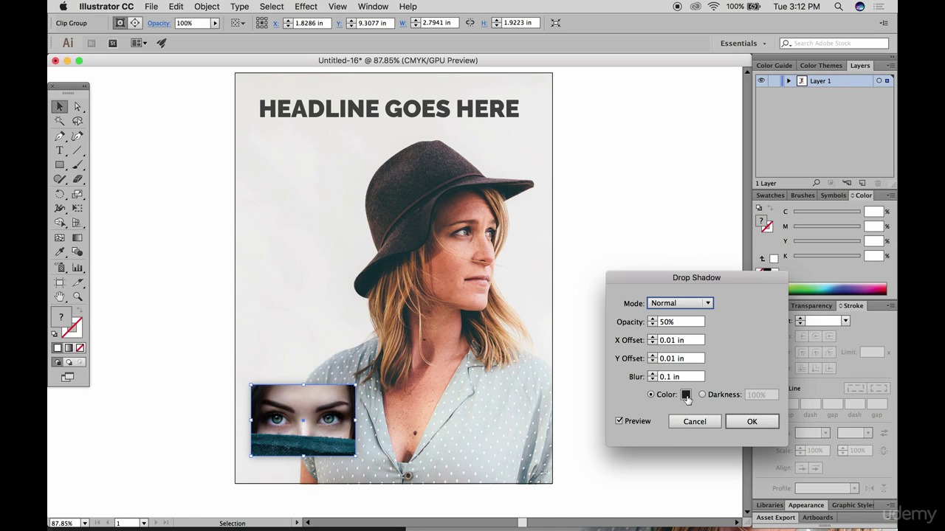
{"action": "left_click", "coordinate": [751, 422]}
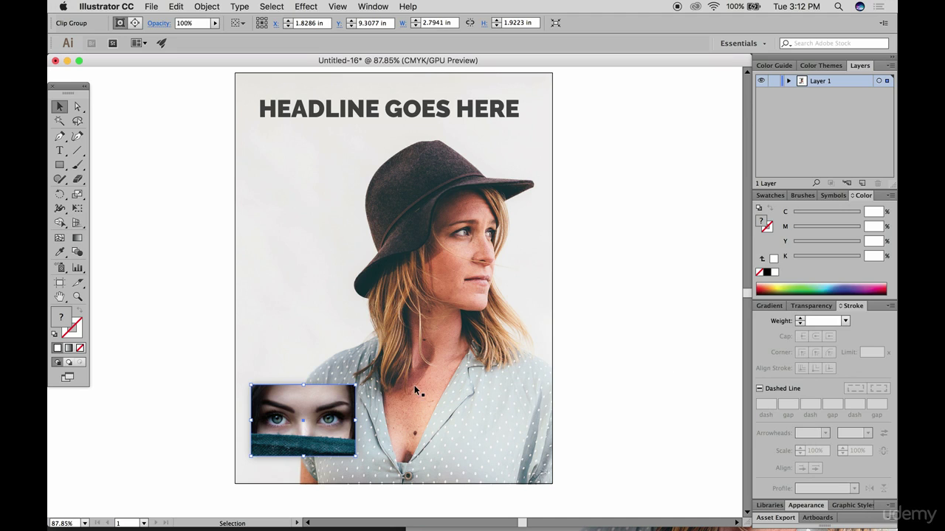
Step: Move the eyes photo off the artboard onto the empty canvas to its left and clear the selection
{"action": "left_click", "coordinate": [172, 326]}
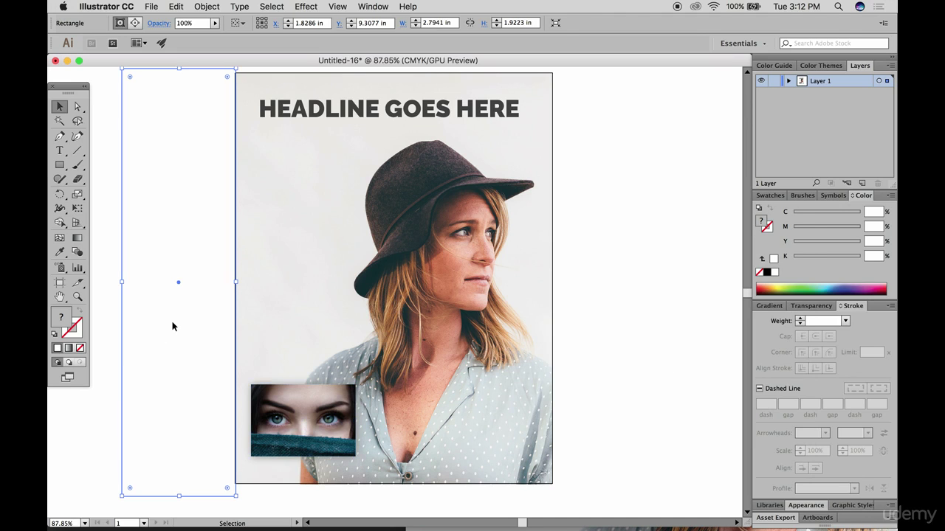
{"action": "left_click", "coordinate": [710, 406]}
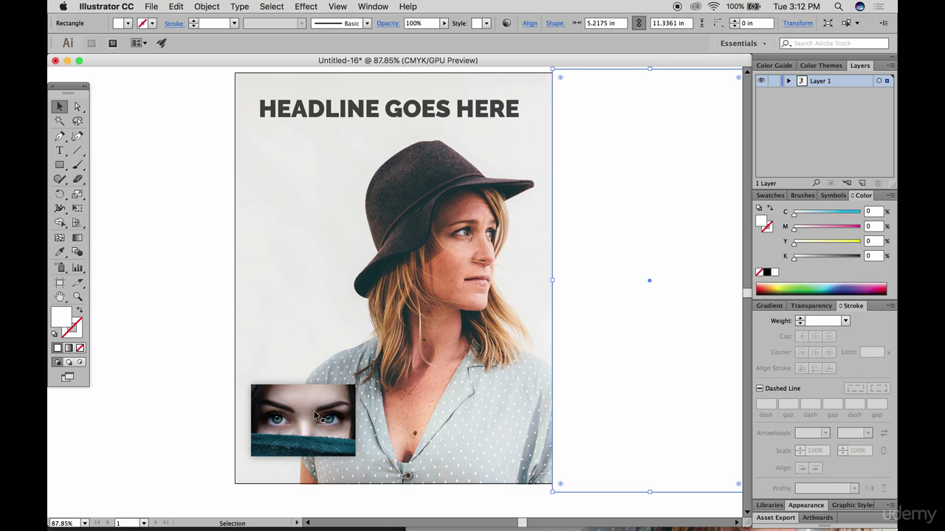
{"action": "left_click_drag", "start_coordinate": [316, 416], "coordinate": [173, 313]}
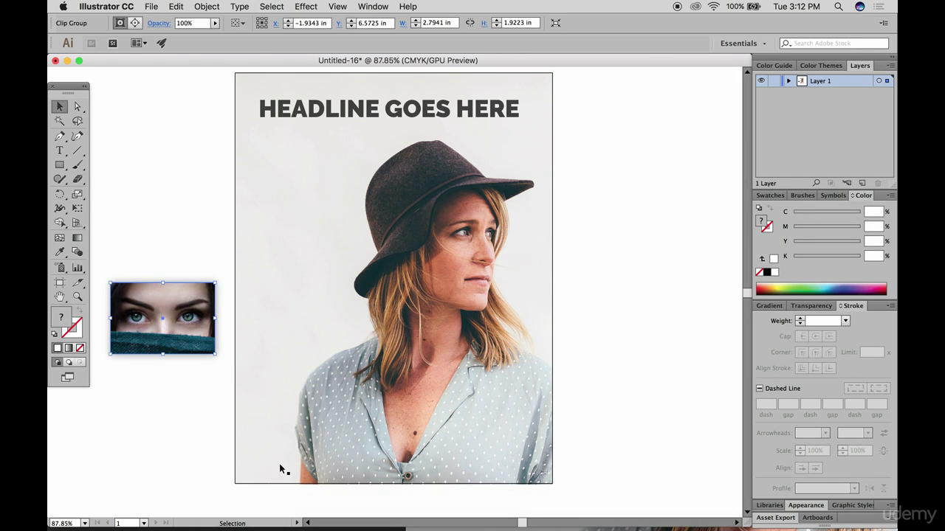
{"action": "left_click", "coordinate": [536, 198]}
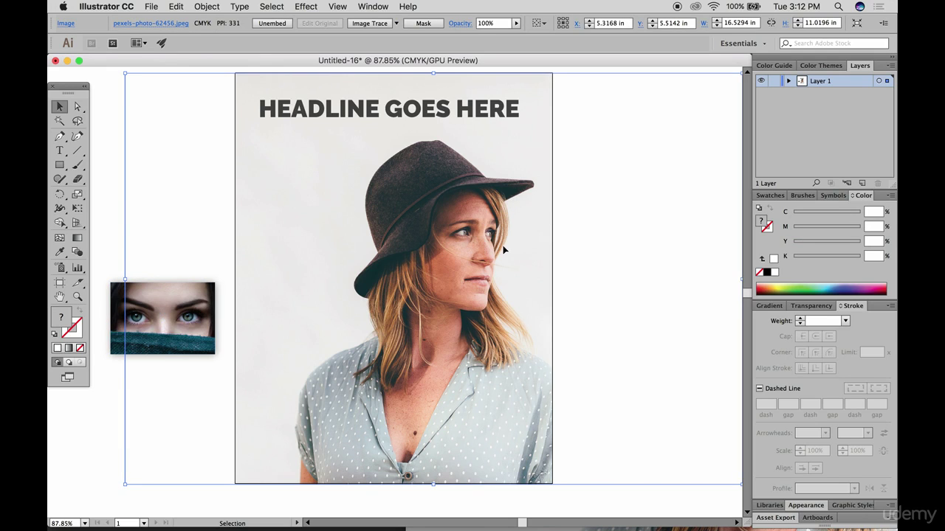
{"action": "left_click", "coordinate": [107, 134]}
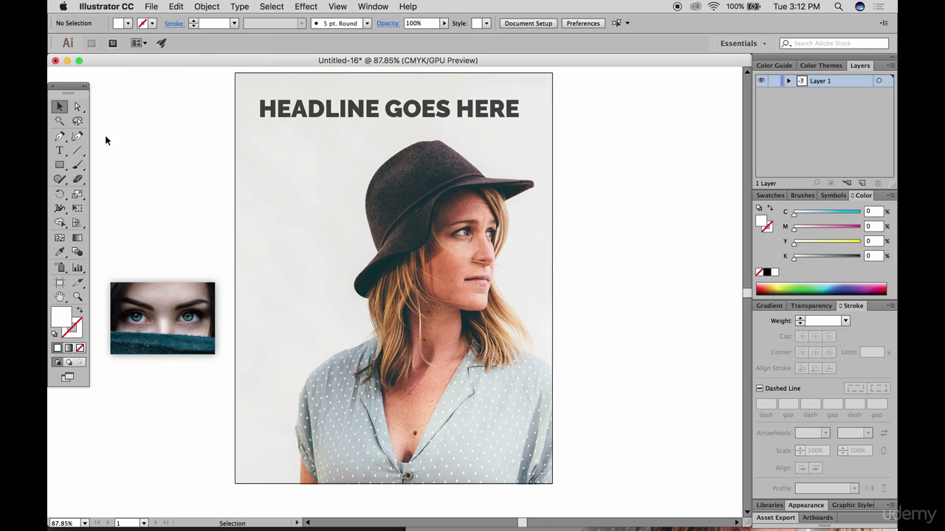
Step: Draw a square about 6.1 in wide over the head of the woman wearing the hat
{"action": "left_click", "coordinate": [62, 167]}
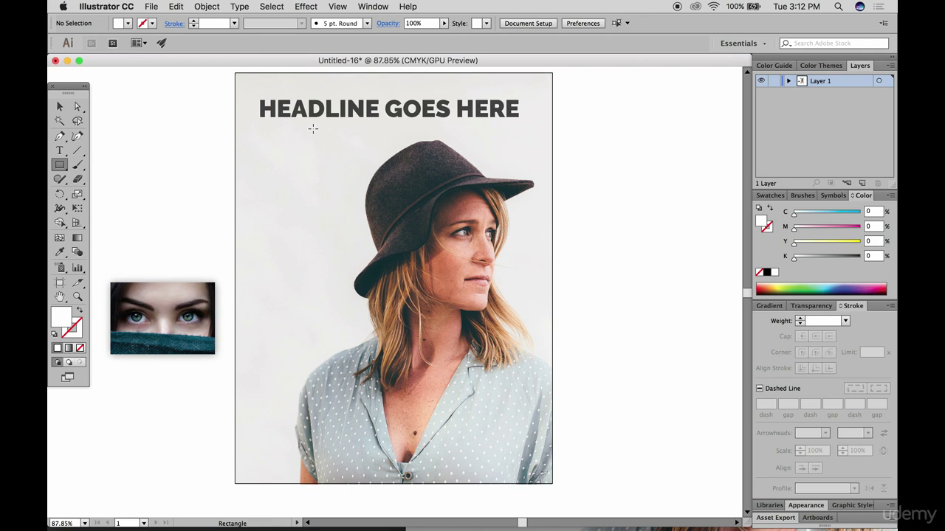
{"action": "left_click_drag", "start_coordinate": [313, 129], "coordinate": [541, 356]}
{"action": "left_click", "coordinate": [60, 107]}
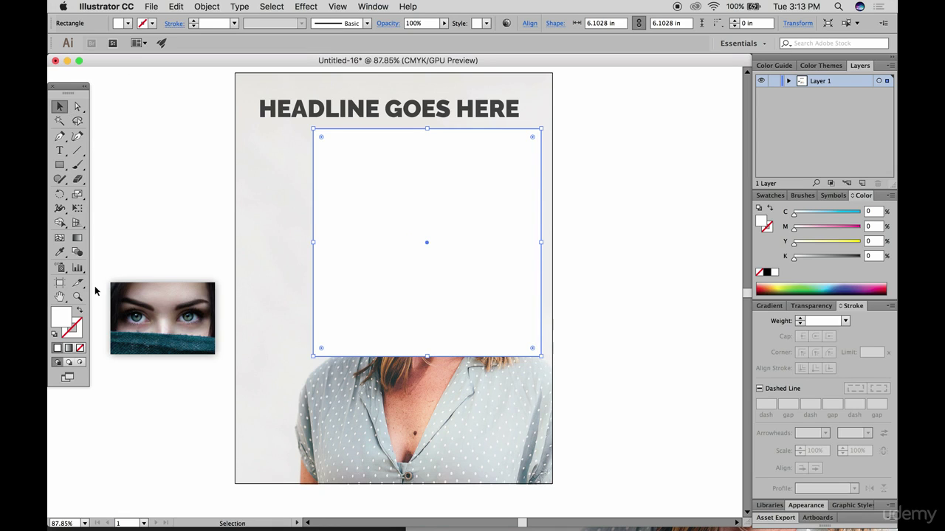
Step: Give the square a crimson D8164E color, applied to its stroke with no fill
{"action": "double_click", "coordinate": [60, 317]}
{"action": "left_click", "coordinate": [597, 297]}
{"action": "left_click", "coordinate": [740, 279]}
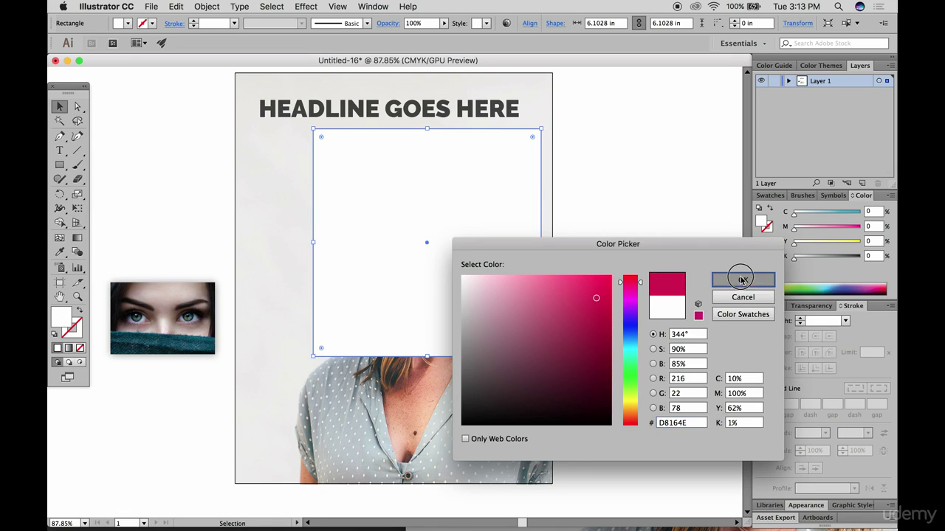
{"action": "left_click", "coordinate": [79, 312]}
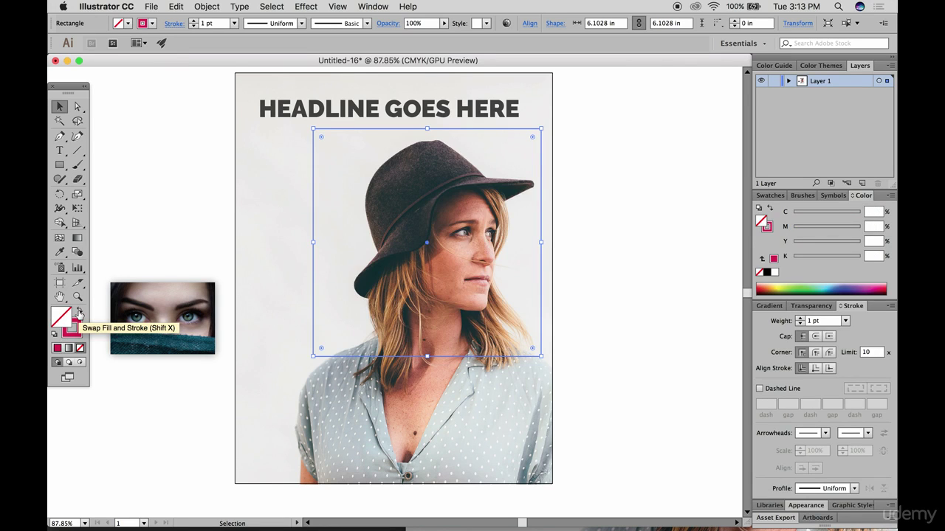
{"action": "left_click", "coordinate": [160, 195]}
{"action": "left_click", "coordinate": [313, 185]}
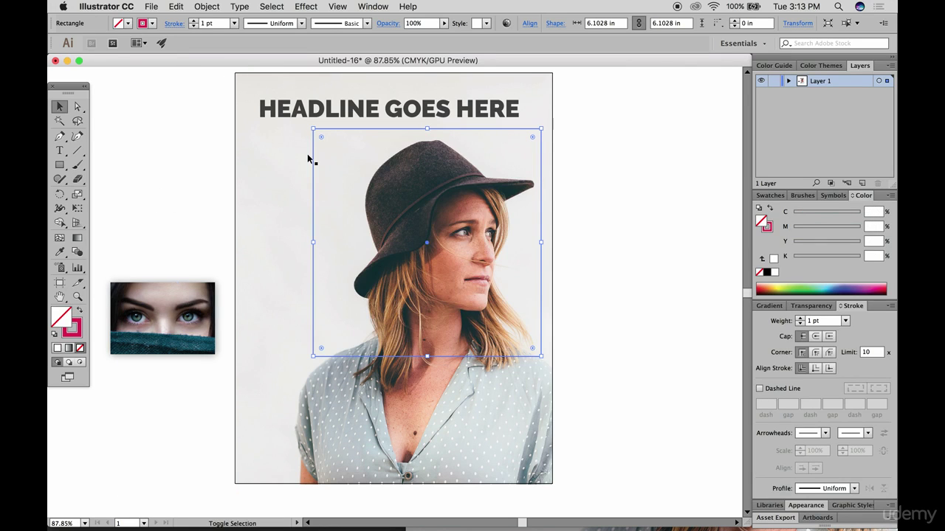
Step: Resize the outlined square into a rectangle about 4.64 in wide and 5.04 in high, tight around the woman's head
{"action": "left_click_drag", "start_coordinate": [313, 129], "coordinate": [332, 148]}
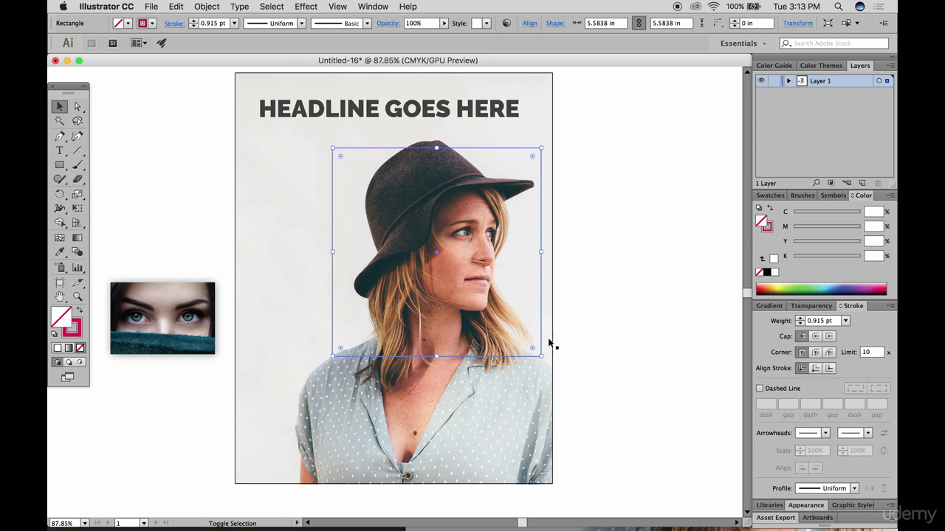
{"action": "left_click_drag", "start_coordinate": [540, 355], "coordinate": [535, 336]}
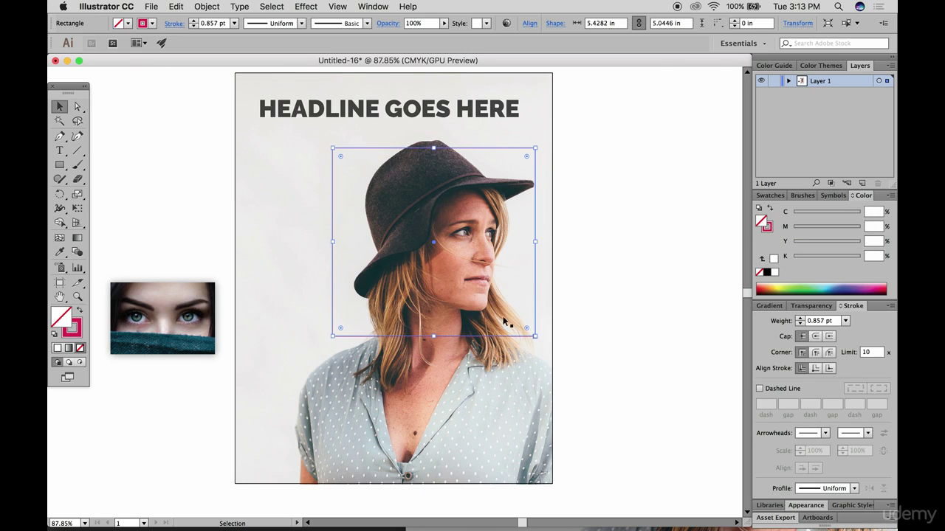
{"action": "left_click_drag", "start_coordinate": [335, 246], "coordinate": [362, 242]}
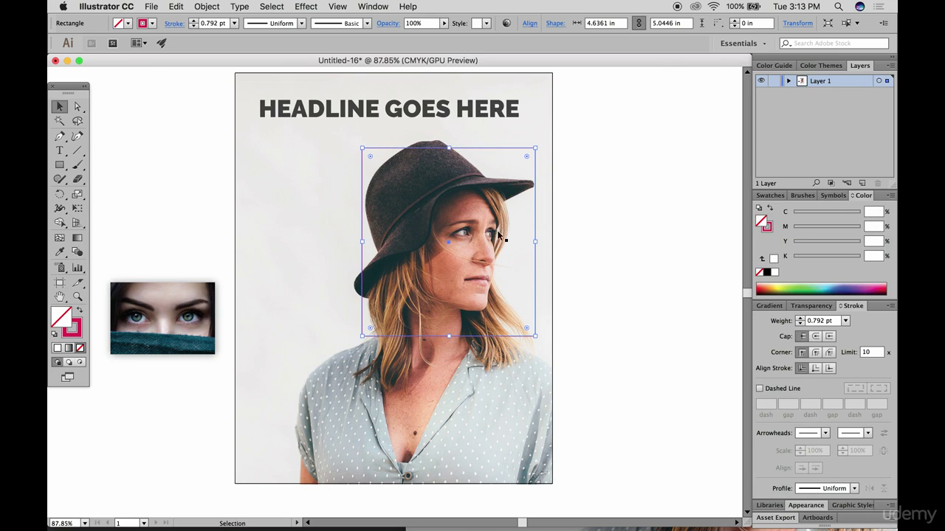
Step: Crop the hat portrait to the outlined rectangle with a clipping mask
{"action": "left_click", "coordinate": [607, 200]}
{"action": "left_click", "coordinate": [409, 149]}
{"action": "left_click", "coordinate": [321, 192], "text": "shift"}
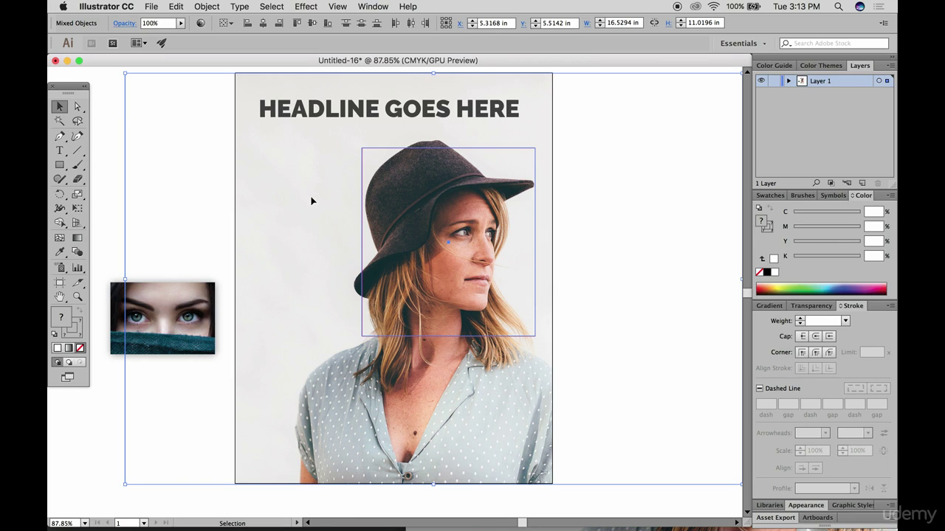
{"action": "right_click", "coordinate": [374, 191]}
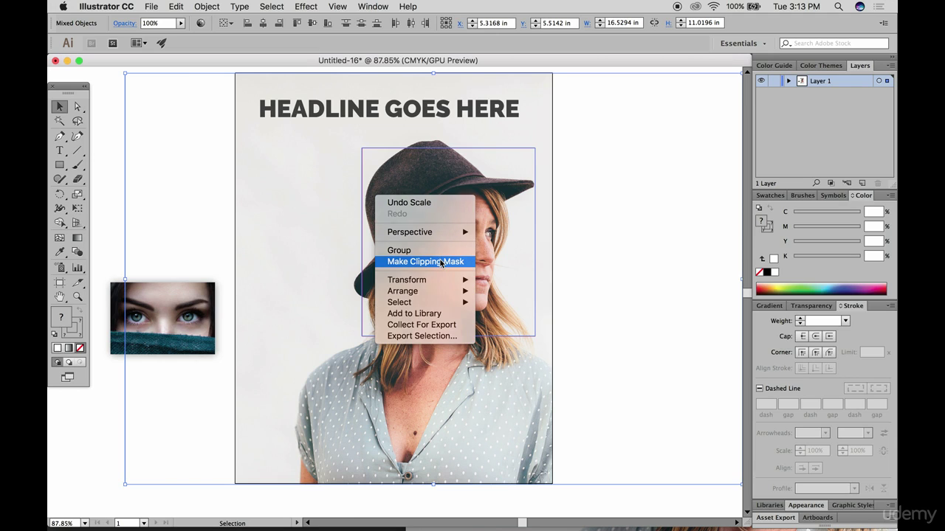
{"action": "left_click", "coordinate": [440, 262]}
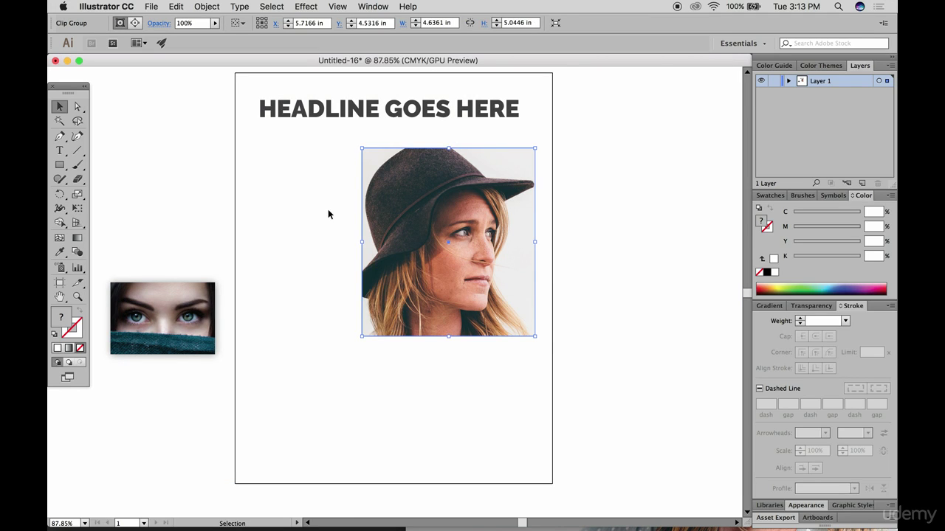
Step: Place the cropped hat portrait under the start of the headline and the eyes photo beneath it
{"action": "left_click", "coordinate": [295, 201]}
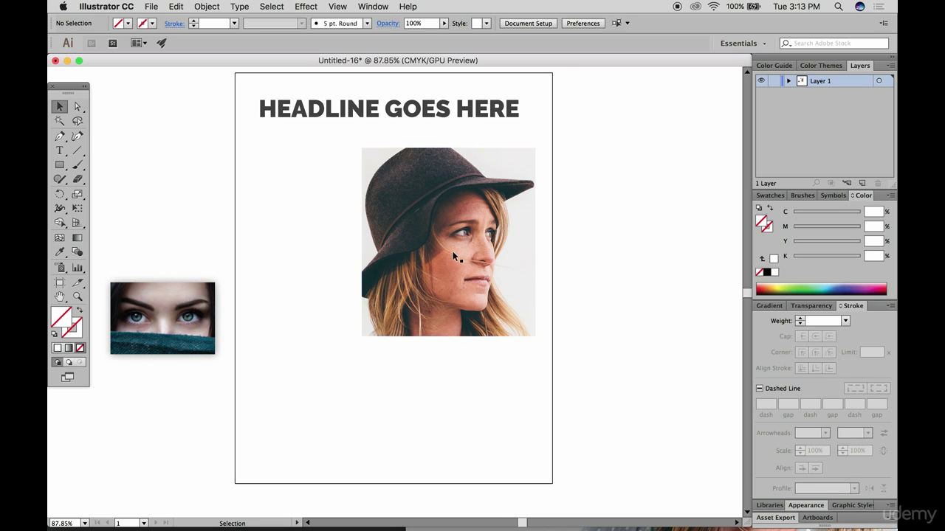
{"action": "left_click_drag", "start_coordinate": [452, 251], "coordinate": [351, 235]}
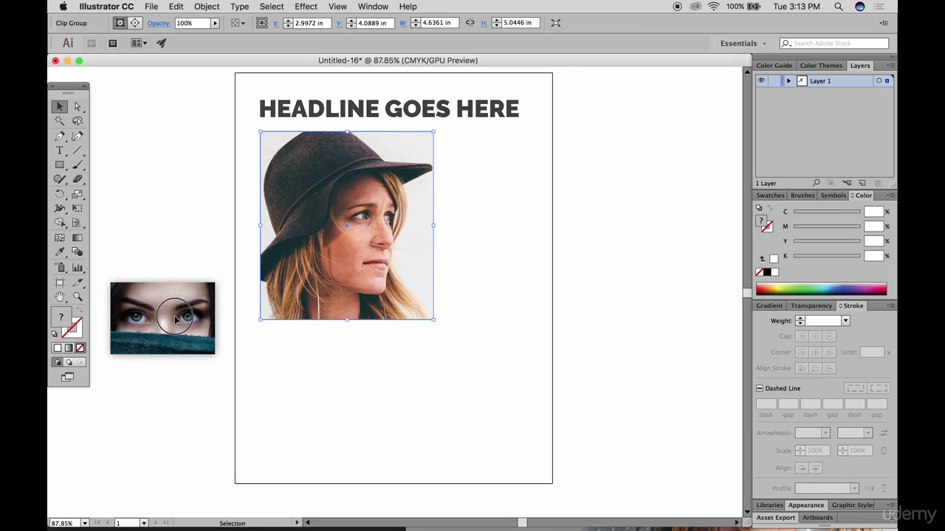
{"action": "left_click_drag", "start_coordinate": [176, 318], "coordinate": [327, 384]}
Step: Apply a drop shadow to the hat portrait with Normal mode, 50% opacity, 0.01 in X and Y offsets and 0.1 in blur
{"action": "left_click", "coordinate": [367, 214]}
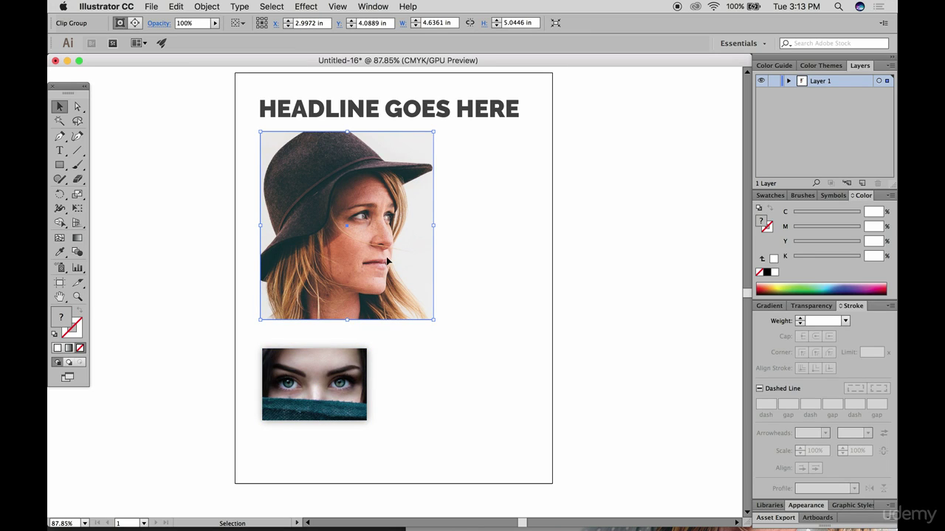
{"action": "right_click", "coordinate": [361, 184]}
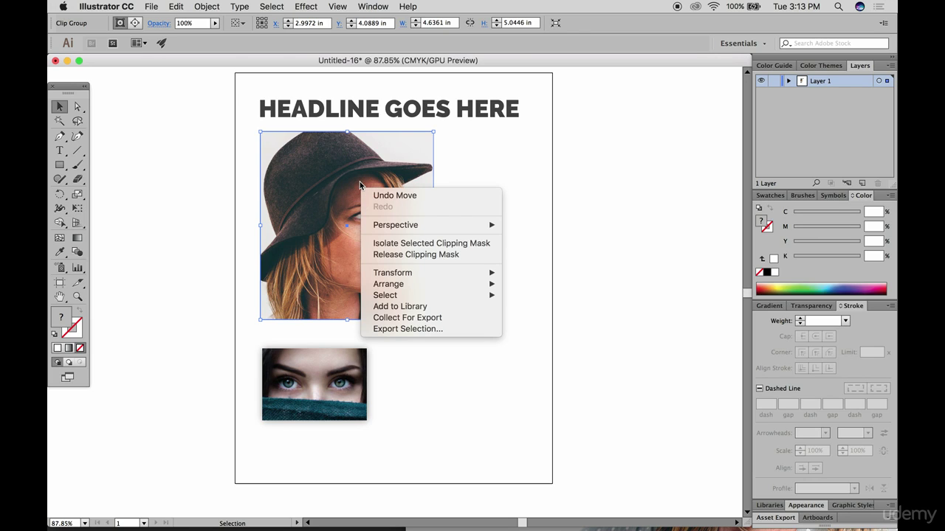
{"action": "left_click", "coordinate": [306, 6]}
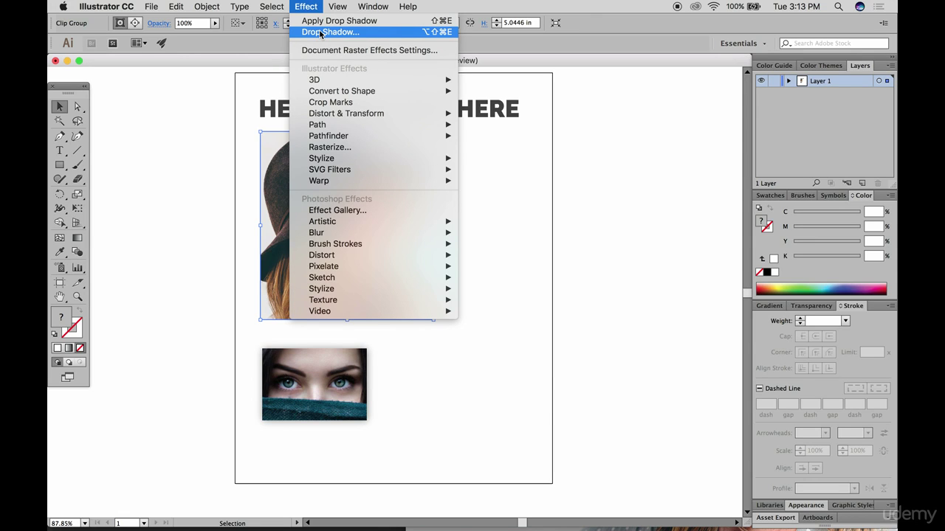
{"action": "left_click", "coordinate": [321, 33]}
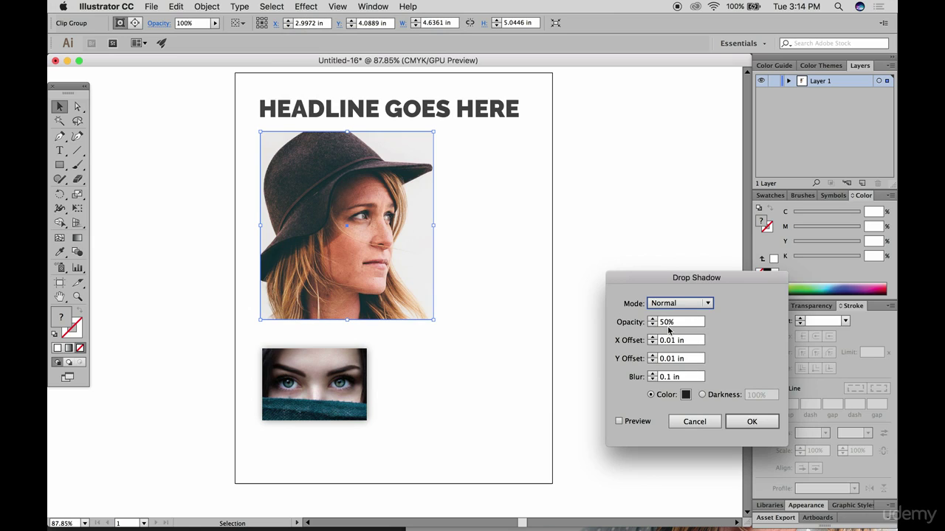
{"action": "left_click", "coordinate": [620, 421]}
{"action": "left_click", "coordinate": [622, 422]}
{"action": "left_click", "coordinate": [741, 421]}
{"action": "left_click", "coordinate": [650, 330]}
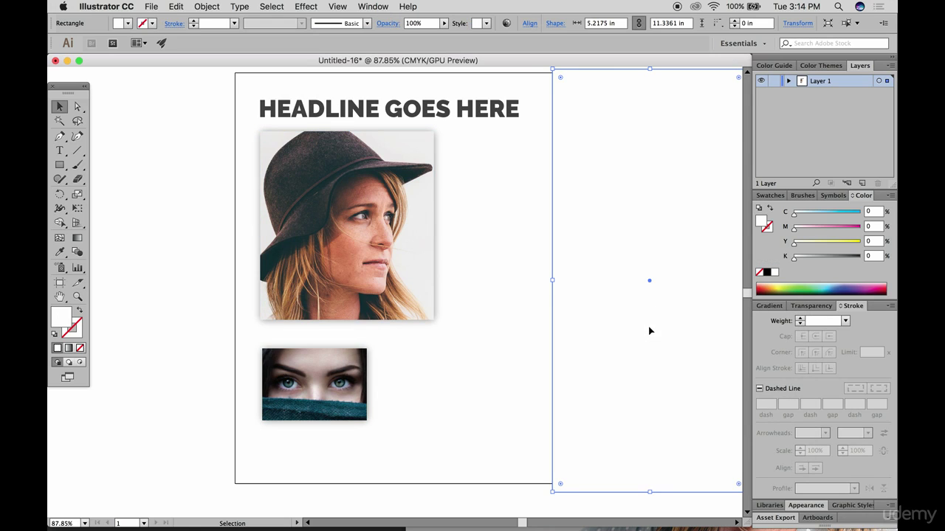
{"action": "left_click", "coordinate": [173, 228]}
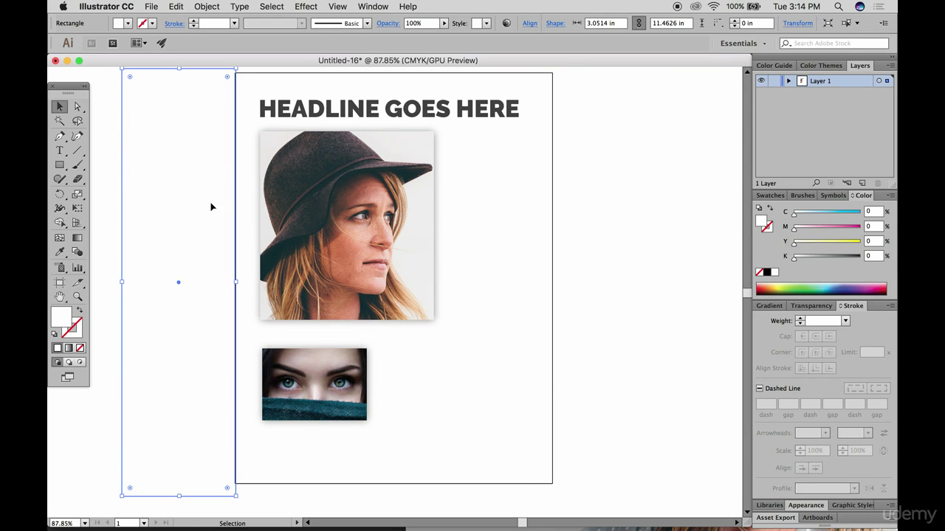
Step: Enlarge the eyes photo to about 4.68 by 3.22 in, matching the portrait's width and sitting just below it
{"action": "left_click", "coordinate": [325, 371]}
{"action": "left_click_drag", "start_coordinate": [367, 421], "coordinate": [416, 417]}
{"action": "left_click", "coordinate": [433, 450]}
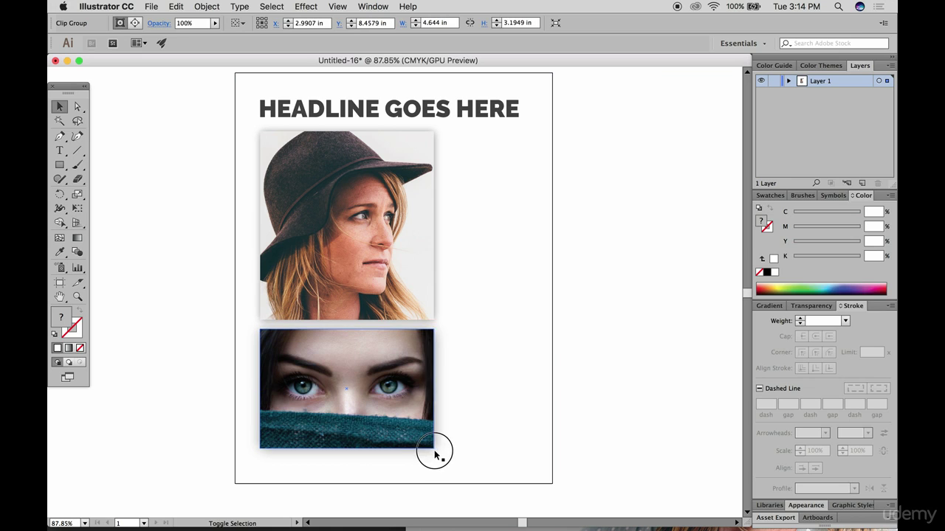
{"action": "left_click_drag", "start_coordinate": [478, 318], "coordinate": [428, 263]}
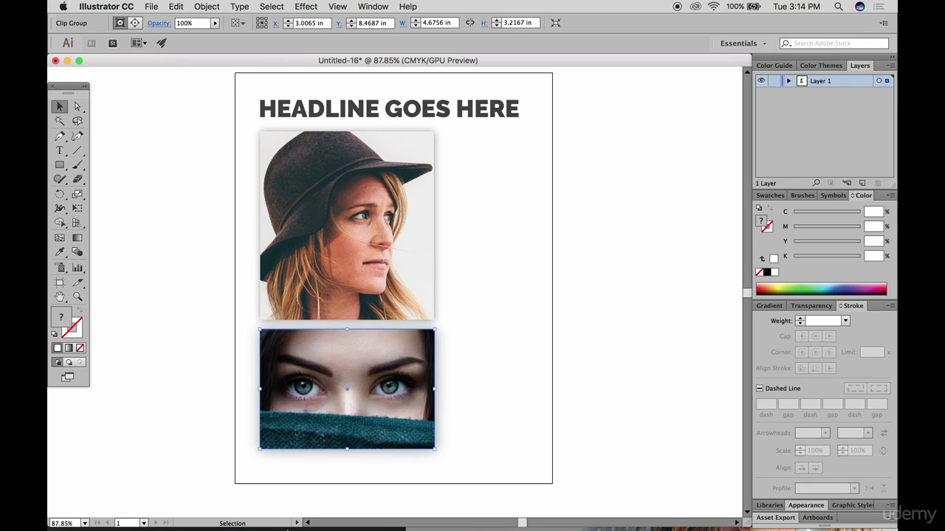
Step: Switch to Finder, open pexels-photo-57851.jpeg from the Desktop in Illustrator, and bring the photo into the Untitled-16 layout
{"action": "left_click", "coordinate": [228, 517]}
{"action": "key", "text": "Down"}
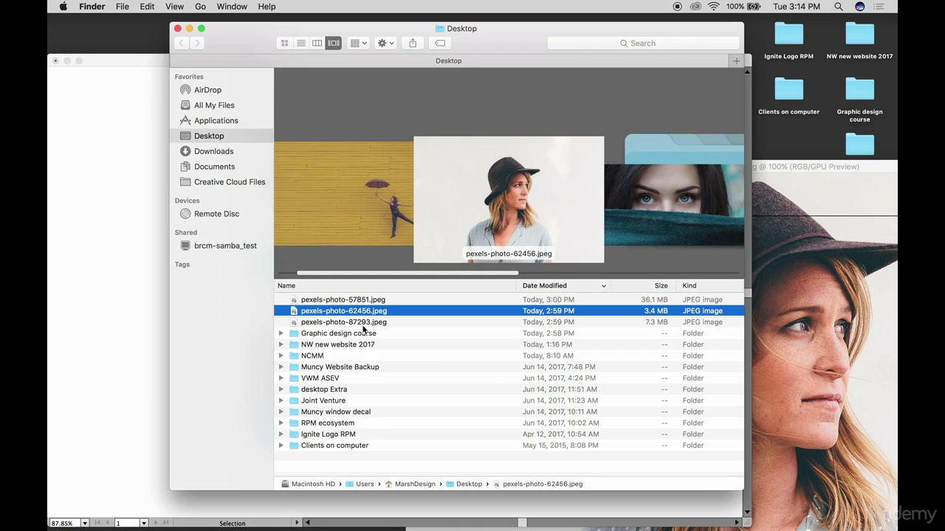
{"action": "left_click", "coordinate": [344, 320]}
{"action": "key", "text": "Up"}
{"action": "key", "text": "Up"}
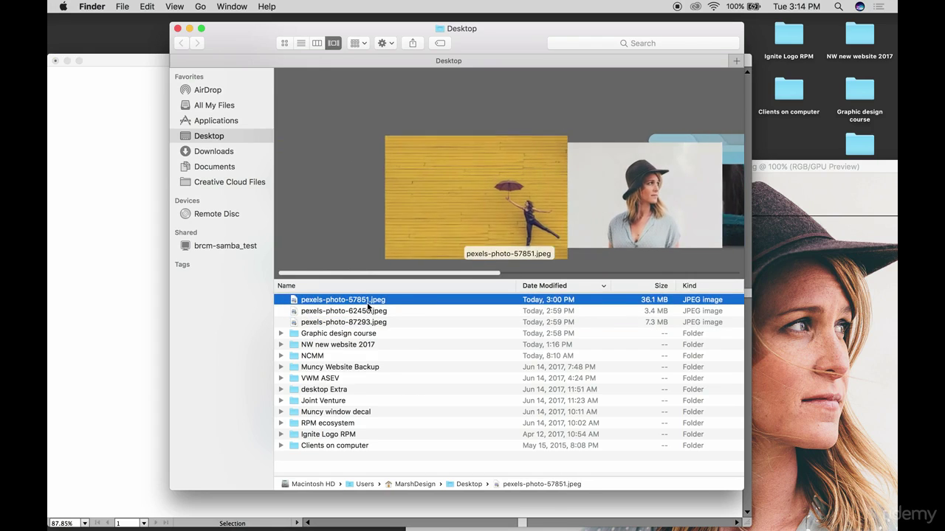
{"action": "left_click_drag", "start_coordinate": [344, 299], "coordinate": [376, 518]}
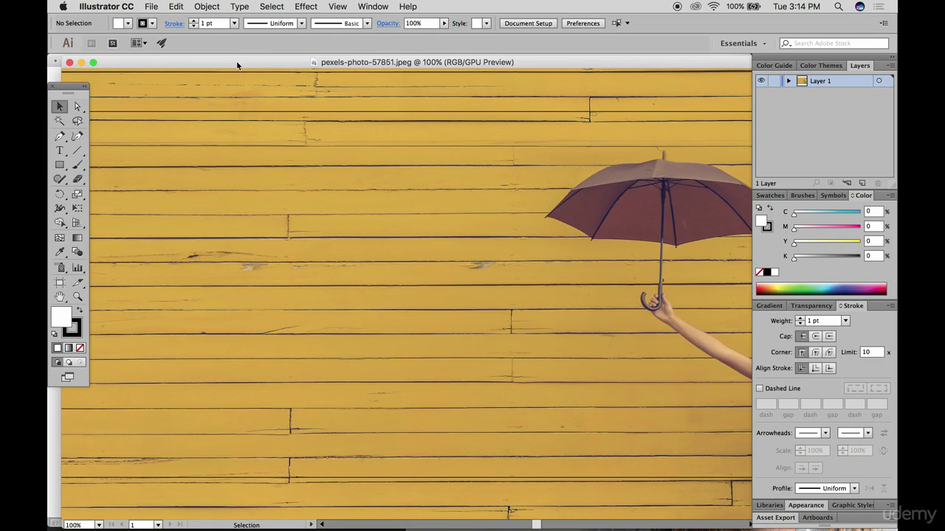
{"action": "left_click_drag", "start_coordinate": [237, 65], "coordinate": [600, 148]}
{"action": "left_click_drag", "start_coordinate": [487, 199], "coordinate": [199, 200]}
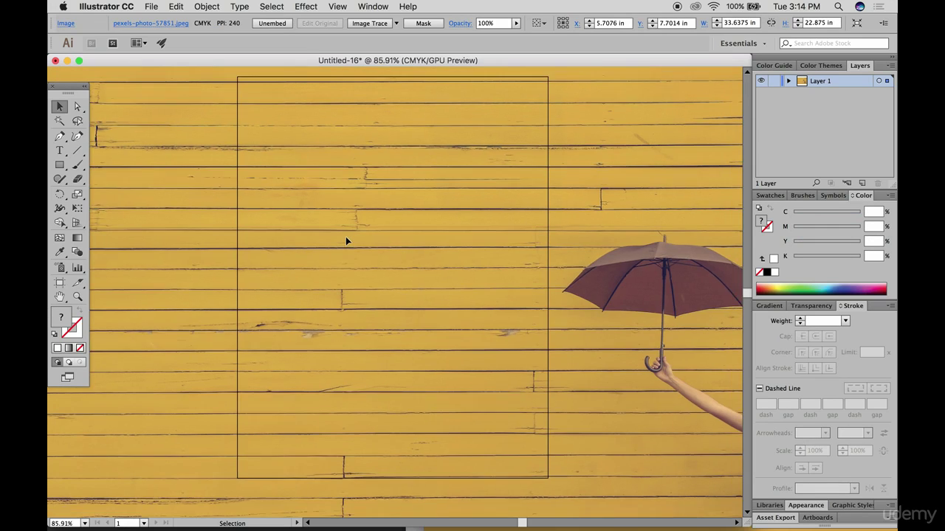
Step: Scale the umbrella photo down to about 4.81 by 3.27 in and position it just outside the artboard's left edge
{"action": "key", "text": "super+0"}
{"action": "left_click_drag", "start_coordinate": [699, 94], "coordinate": [279, 226]}
{"action": "scroll", "coordinate": [287, 230], "scroll_direction": "up", "scroll_amount": 3}
{"action": "scroll", "coordinate": [314, 238], "scroll_direction": "up", "scroll_amount": 2}
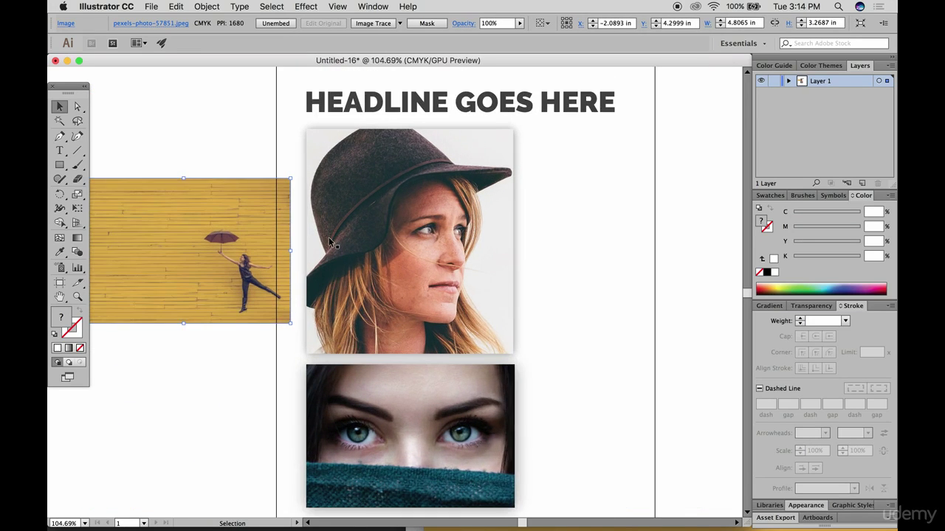
{"action": "left_click_drag", "start_coordinate": [295, 242], "coordinate": [270, 217]}
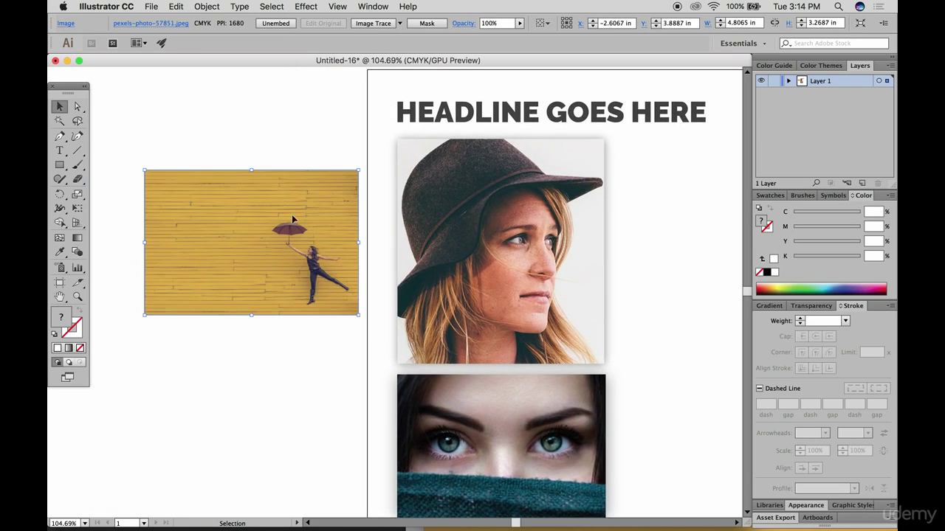
Step: Convert the umbrella photo to grayscale
{"action": "right_click", "coordinate": [290, 215]}
{"action": "left_click", "coordinate": [227, 4]}
{"action": "left_click", "coordinate": [206, 5]}
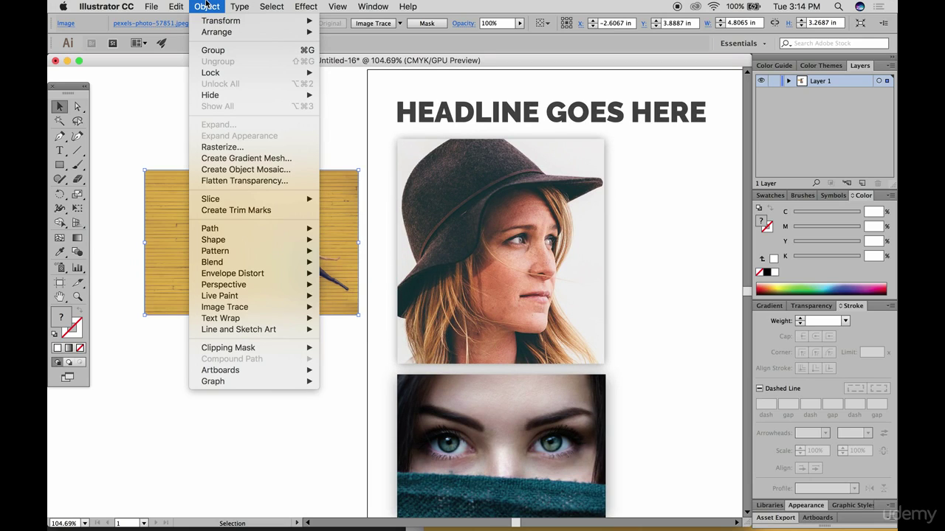
{"action": "mouse_move", "coordinate": [177, 6]}
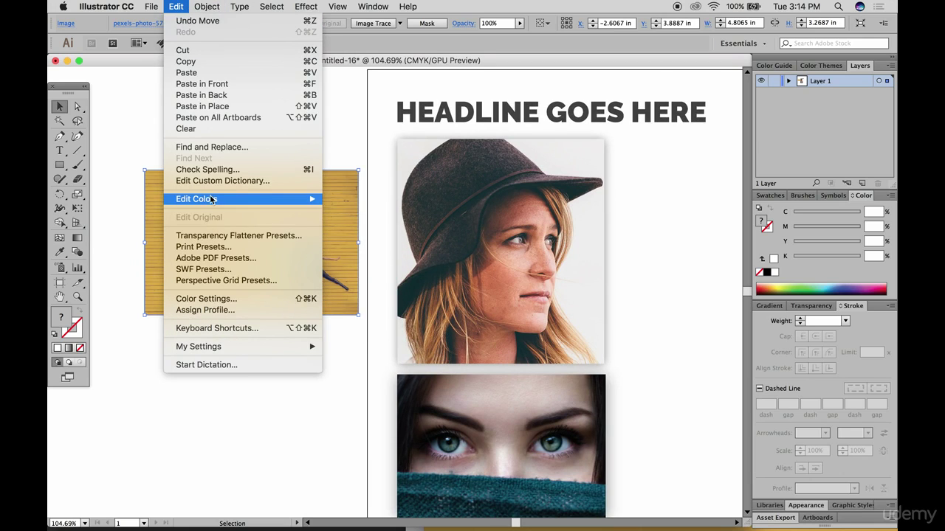
{"action": "mouse_move", "coordinate": [214, 199]}
{"action": "left_click", "coordinate": [386, 286]}
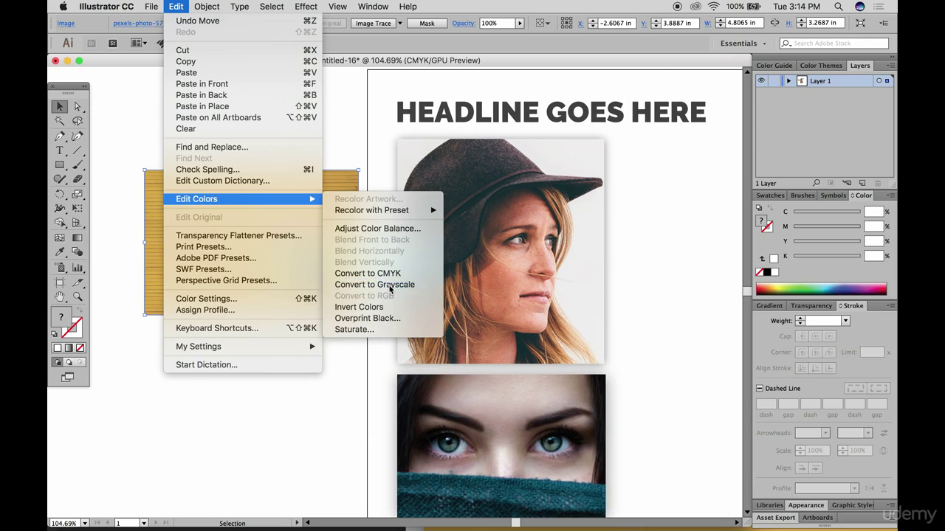
Step: Undo the umbrella photo's grayscale conversion
{"action": "left_click", "coordinate": [306, 373]}
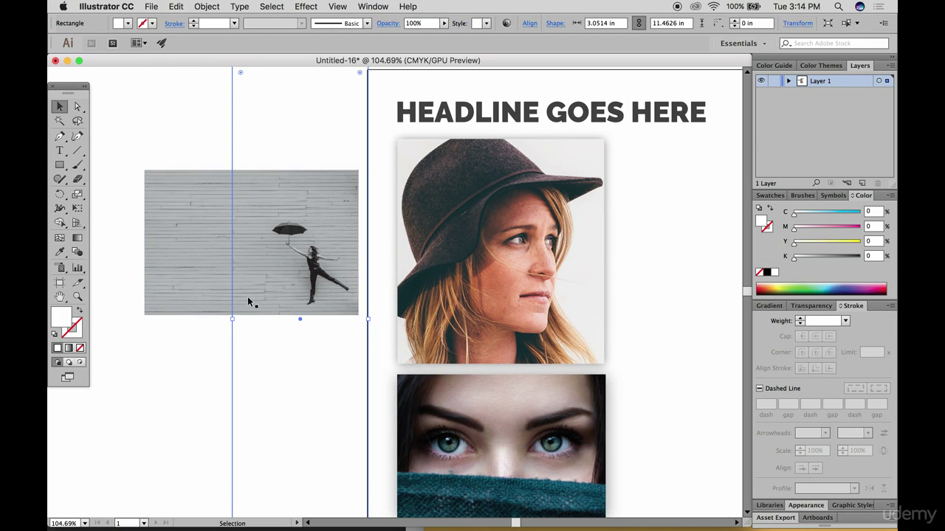
{"action": "left_click", "coordinate": [181, 197]}
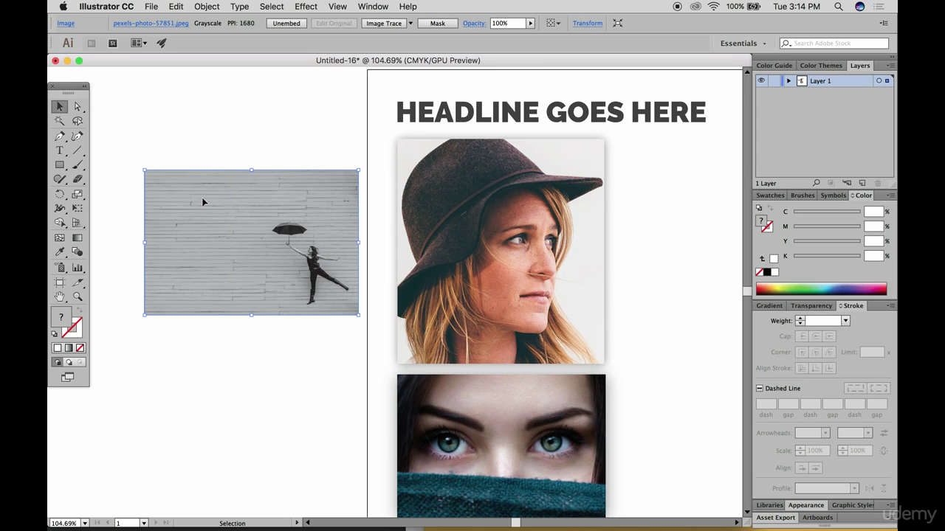
{"action": "scroll", "coordinate": [383, 314], "scroll_direction": "right", "scroll_amount": 8}
{"action": "scroll", "coordinate": [383, 313], "scroll_direction": "down", "scroll_amount": 3}
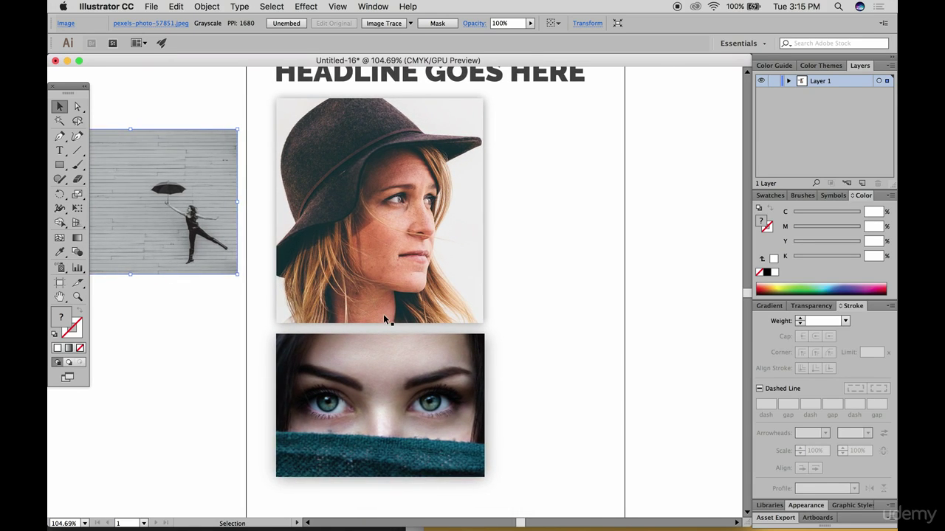
{"action": "scroll", "coordinate": [383, 314], "scroll_direction": "down", "scroll_amount": 3}
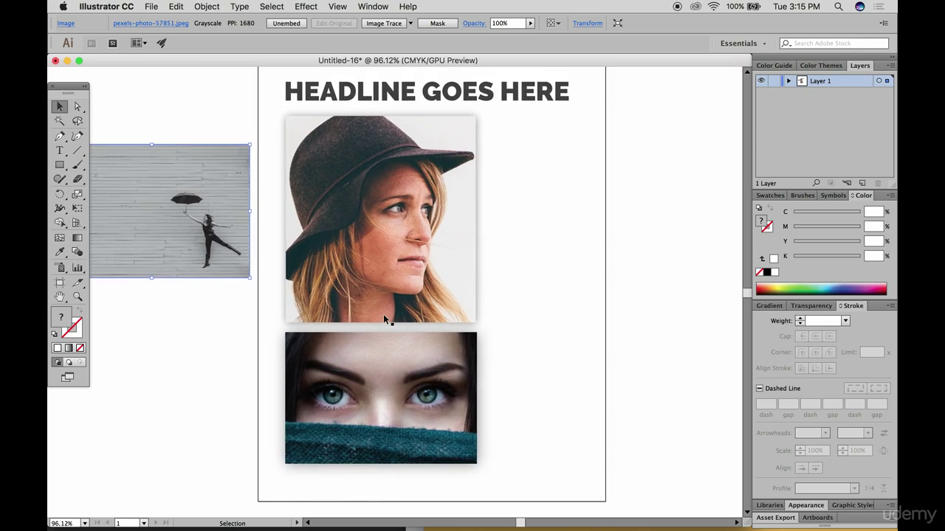
{"action": "scroll", "coordinate": [383, 313], "scroll_direction": "down", "scroll_amount": 3}
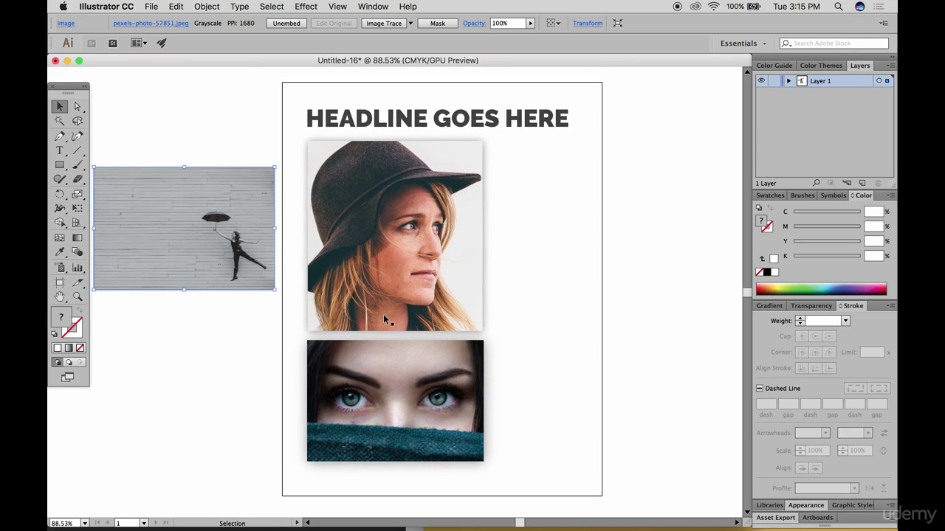
{"action": "scroll", "coordinate": [383, 313], "scroll_direction": "up", "scroll_amount": 1}
{"action": "left_click", "coordinate": [168, 220]}
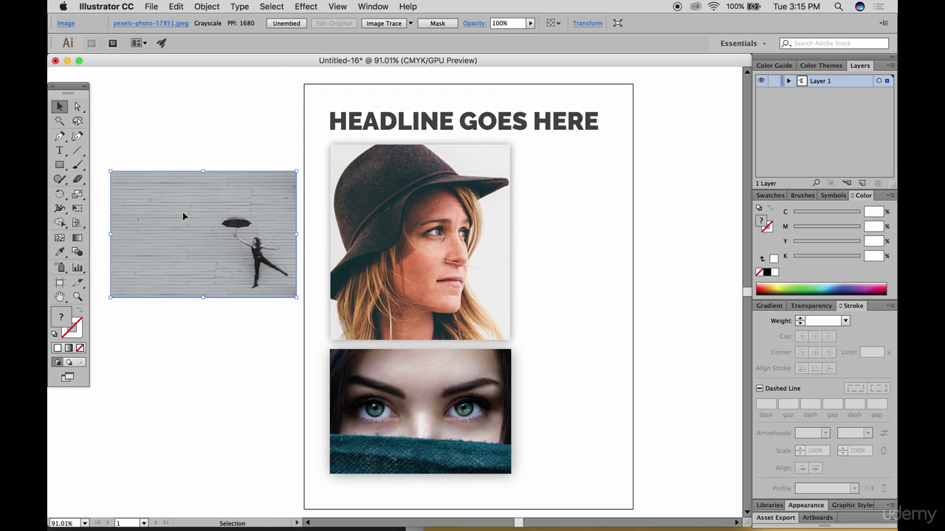
{"action": "key", "text": "super+z"}
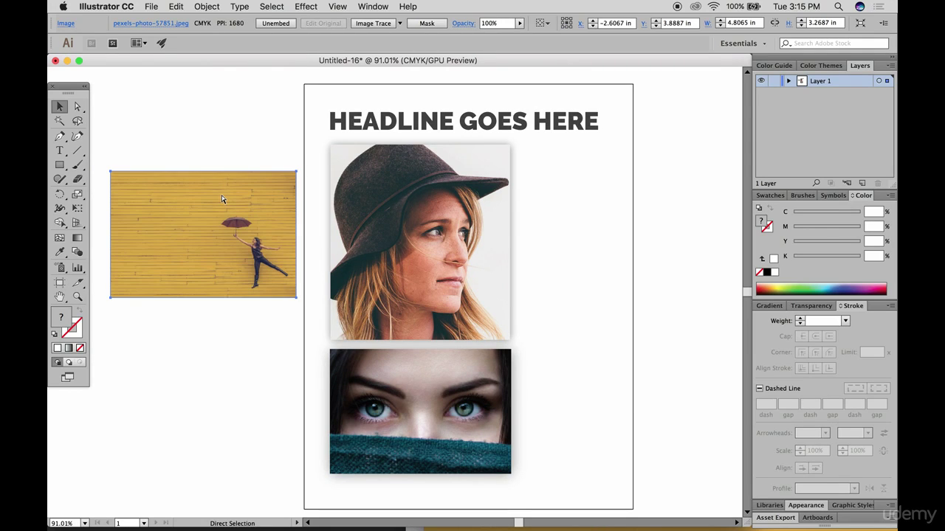
Step: Move the umbrella photo over the artboard and enlarge it to about 13.88 by 9.44 in, filling the page below the headline
{"action": "left_click_drag", "start_coordinate": [235, 228], "coordinate": [375, 329]}
{"action": "scroll", "coordinate": [376, 325], "scroll_direction": "right", "scroll_amount": 5}
{"action": "scroll", "coordinate": [376, 324], "scroll_direction": "down", "scroll_amount": 2}
{"action": "left_click_drag", "start_coordinate": [385, 254], "coordinate": [561, 177]}
{"action": "left_click_drag", "start_coordinate": [508, 204], "coordinate": [440, 311]}
{"action": "left_click_drag", "start_coordinate": [508, 221], "coordinate": [656, 118]}
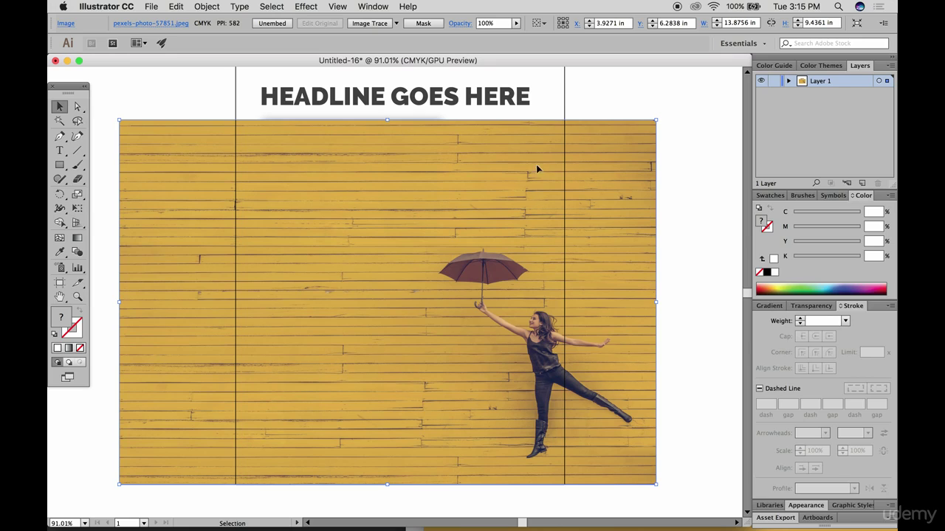
Step: Send the umbrella photo to the back and shift it left to bring more of the woman onto the page
{"action": "left_click", "coordinate": [150, 90]}
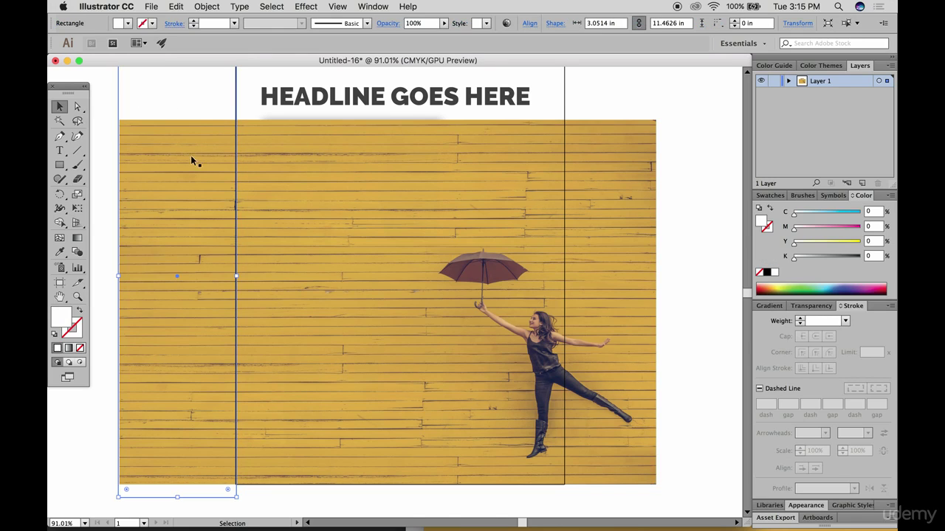
{"action": "left_click", "coordinate": [418, 211]}
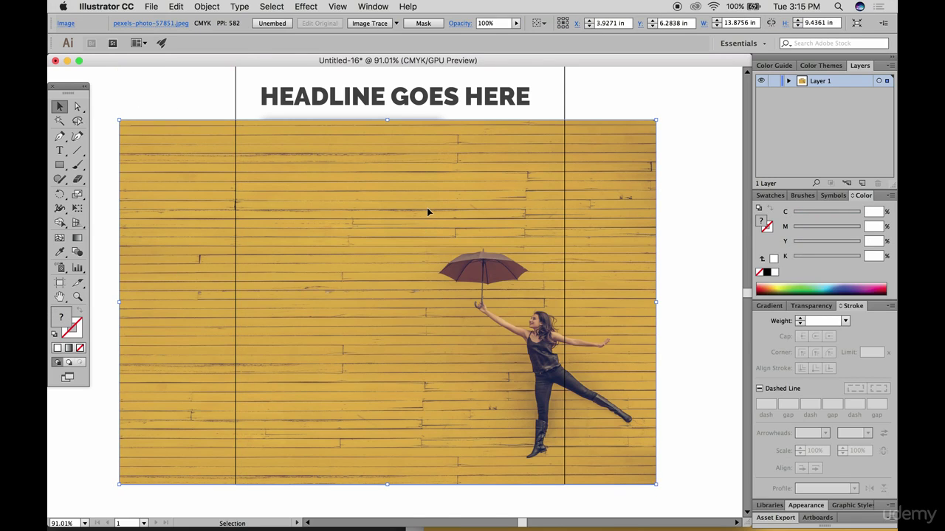
{"action": "right_click", "coordinate": [427, 212]}
{"action": "mouse_move", "coordinate": [505, 279]}
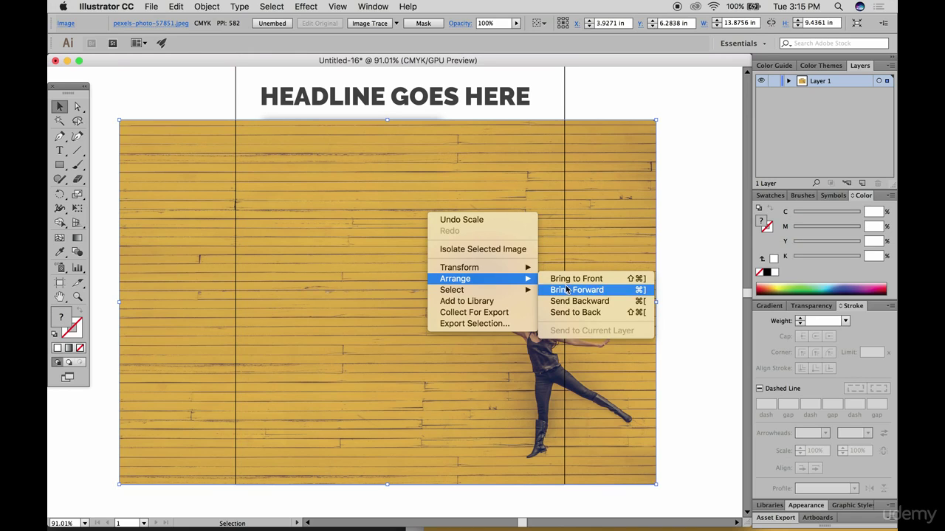
{"action": "left_click", "coordinate": [574, 313]}
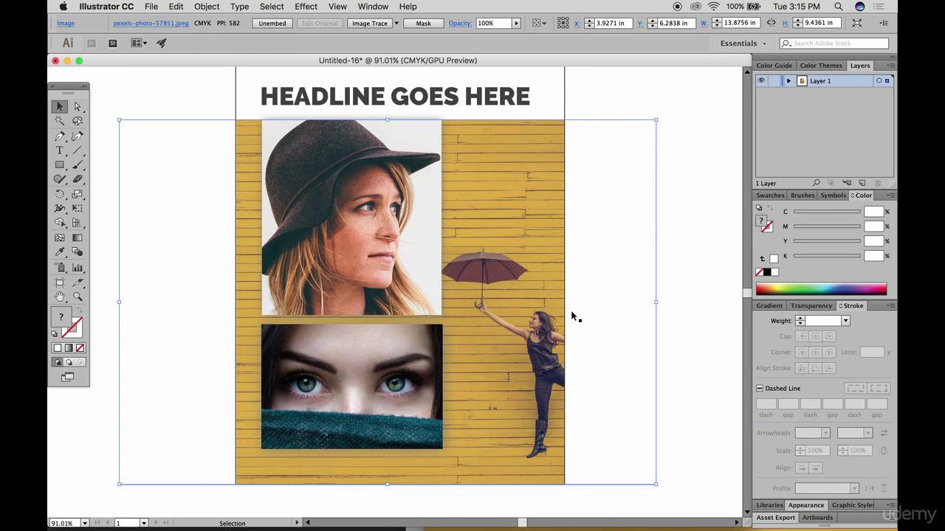
{"action": "mouse_move", "coordinate": [531, 312]}
{"action": "left_mouse_down"}
{"action": "mouse_move", "coordinate": [502, 313]}
{"action": "mouse_move", "coordinate": [521, 316]}
{"action": "left_mouse_up"}
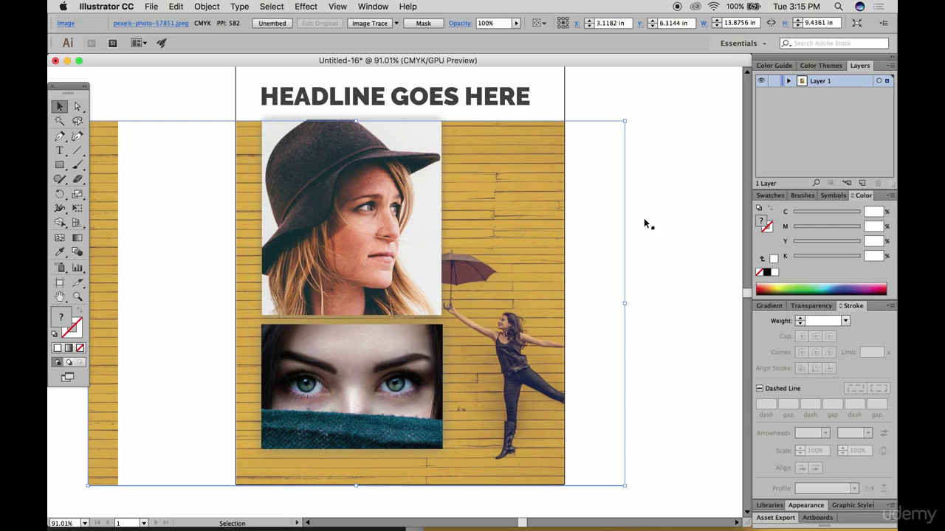
{"action": "left_click", "coordinate": [596, 335]}
Step: Move the portrait and eyes photos together slightly down and left, leaving more space below the headline
{"action": "left_click", "coordinate": [435, 354]}
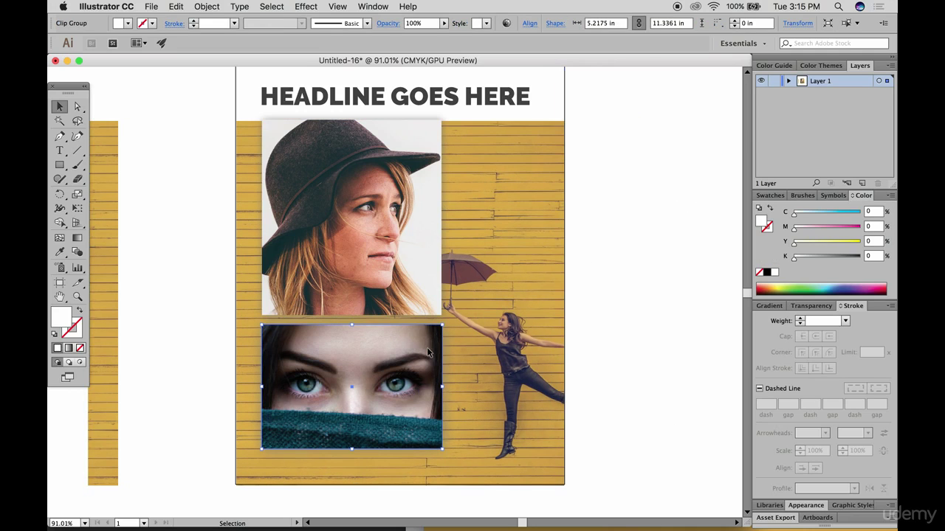
{"action": "left_click", "coordinate": [391, 244], "text": "shift"}
{"action": "left_click_drag", "start_coordinate": [391, 243], "coordinate": [385, 254]}
{"action": "left_click", "coordinate": [678, 213]}
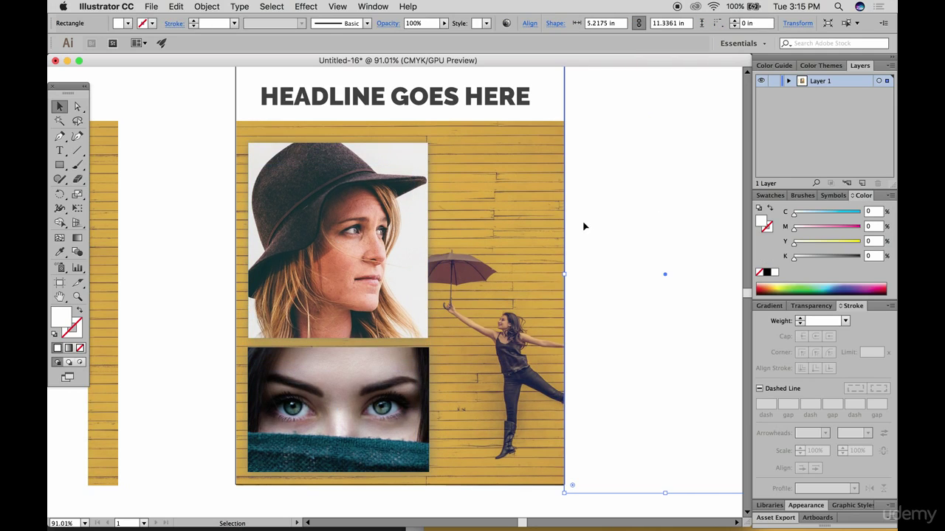
Step: Draw a circle about 15.83 in wide over the page below the headline and fill it with crimson pink (about C 4, M 97, Y 50, K 0)
{"action": "scroll", "coordinate": [549, 218], "scroll_direction": "right", "scroll_amount": 3}
{"action": "scroll", "coordinate": [549, 218], "scroll_direction": "down", "scroll_amount": 1}
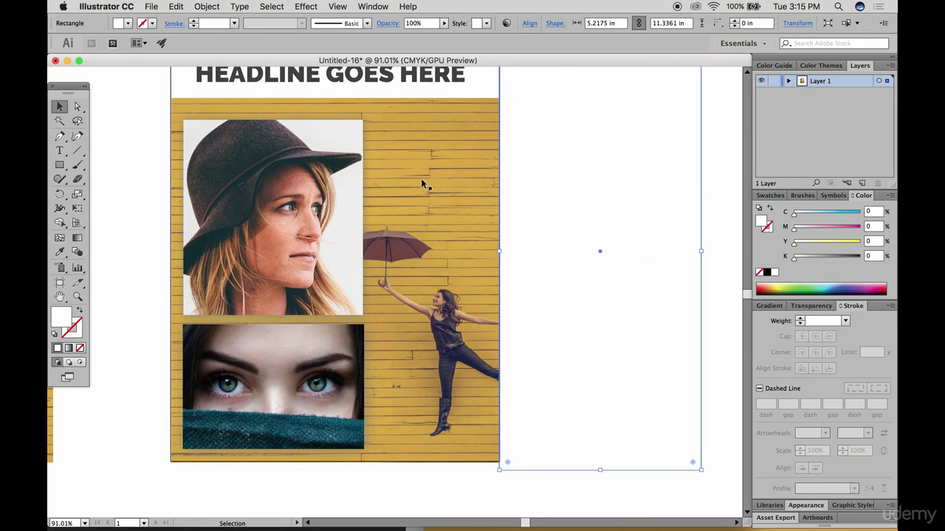
{"action": "key", "text": "super+alt+0"}
{"action": "left_click", "coordinate": [620, 187]}
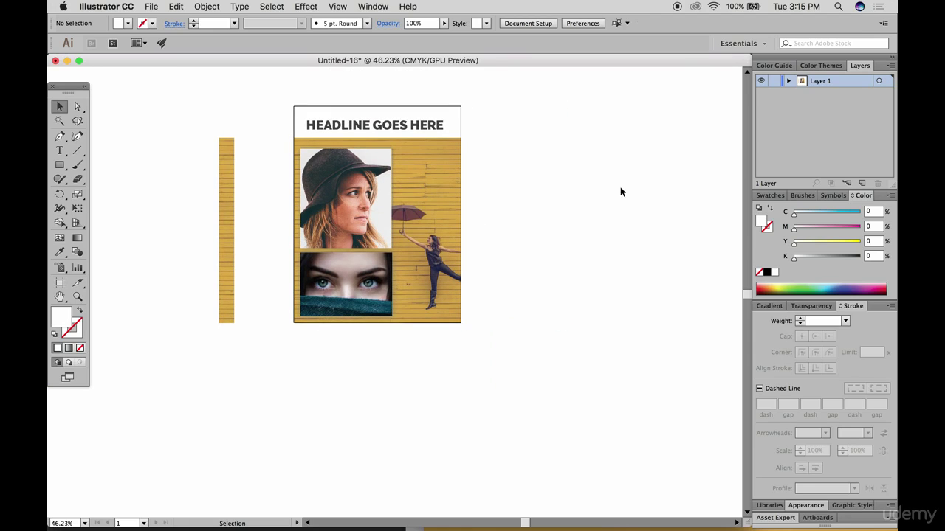
{"action": "left_click_drag", "start_coordinate": [60, 164], "coordinate": [96, 194]}
{"action": "left_click_drag", "start_coordinate": [254, 151], "coordinate": [564, 462]}
{"action": "double_click", "coordinate": [59, 318]}
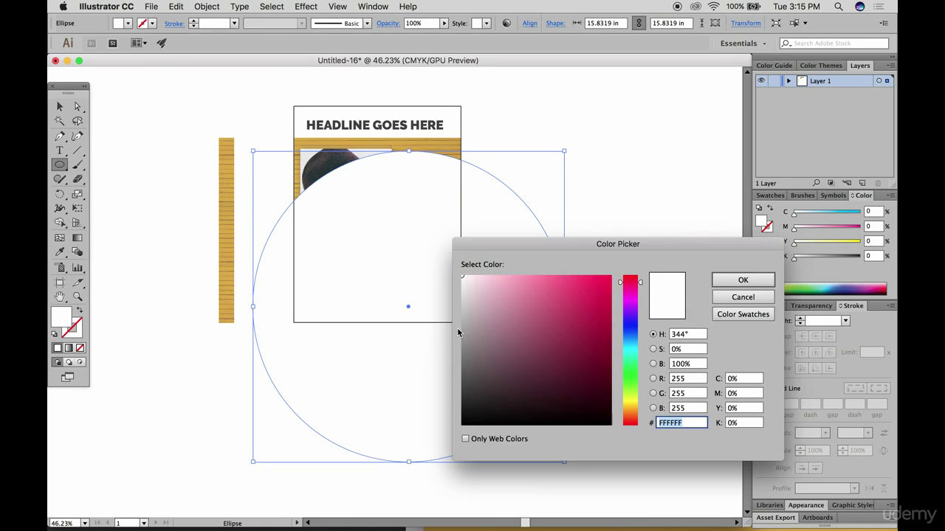
{"action": "left_click", "coordinate": [586, 290]}
{"action": "left_click", "coordinate": [742, 280]}
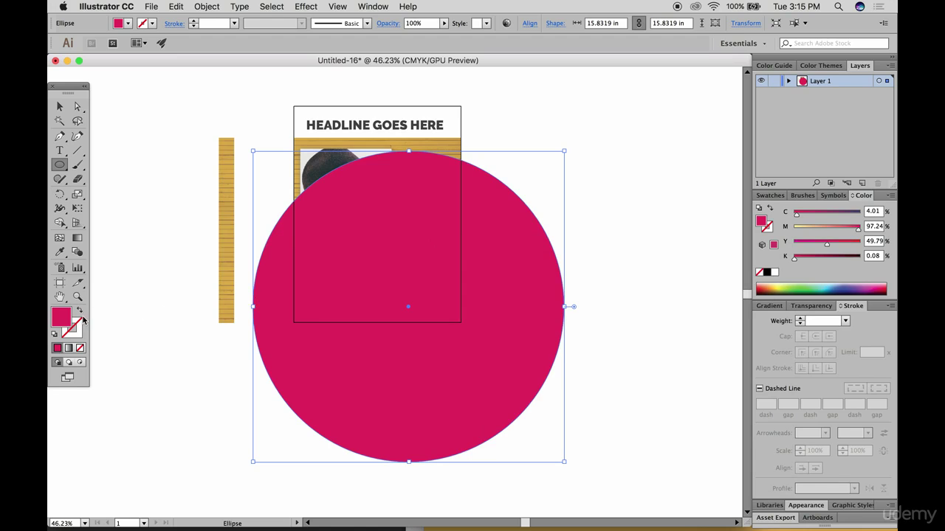
Step: Swap the circle's fill and stroke to leave a pink outline, and set the stroke weight to 6 pt
{"action": "left_click", "coordinate": [79, 314]}
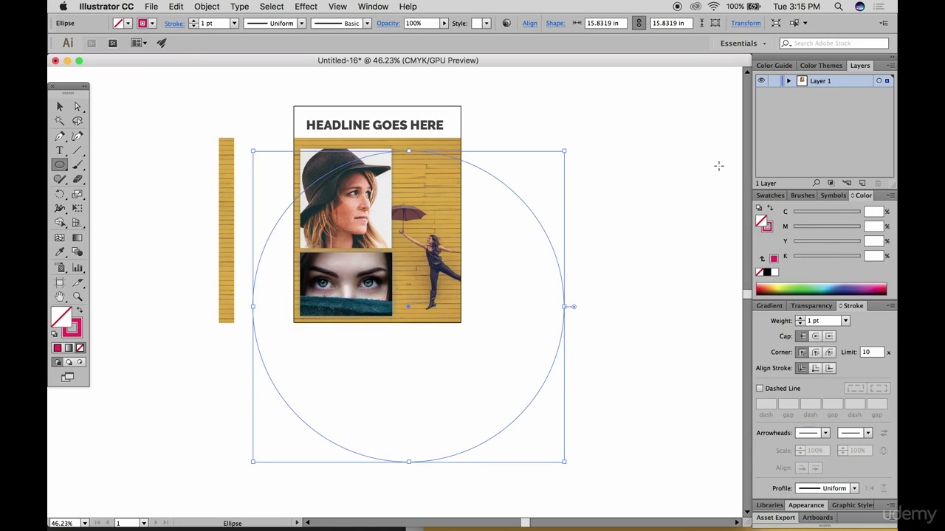
{"action": "left_click", "coordinate": [800, 318]}
{"action": "left_click", "coordinate": [800, 318]}
{"action": "left_click", "coordinate": [800, 318]}
{"action": "left_click", "coordinate": [800, 318]}
{"action": "left_click", "coordinate": [800, 318]}
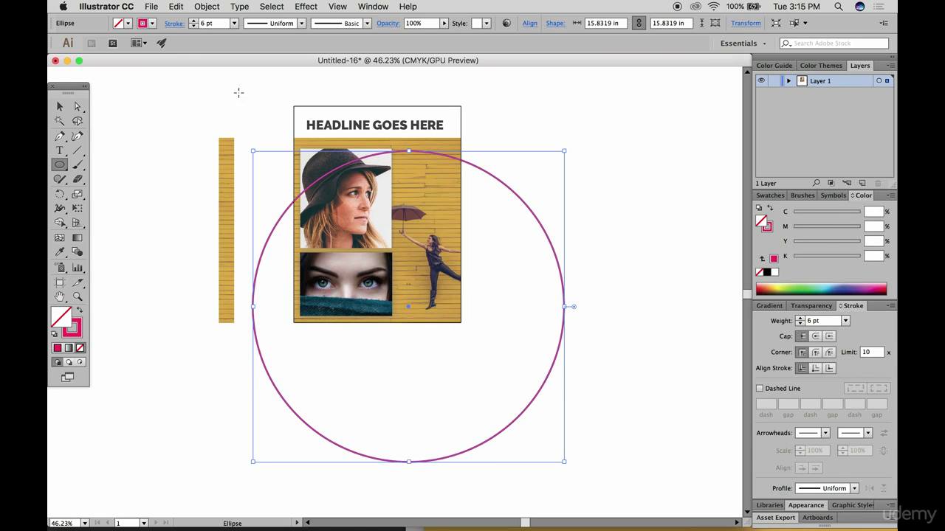
{"action": "left_click", "coordinate": [59, 107]}
{"action": "left_click", "coordinate": [120, 107]}
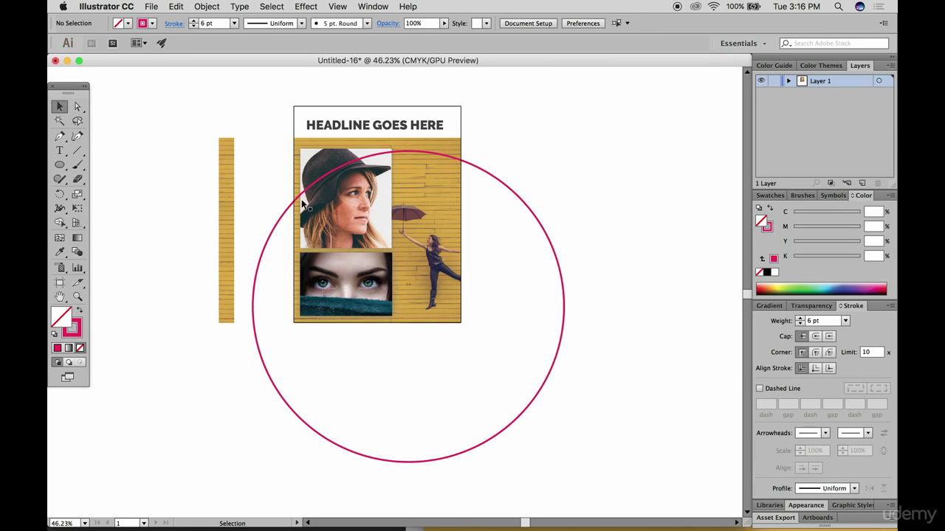
Step: Make a clipping mask from the circle and the umbrella photo
{"action": "left_click", "coordinate": [437, 142]}
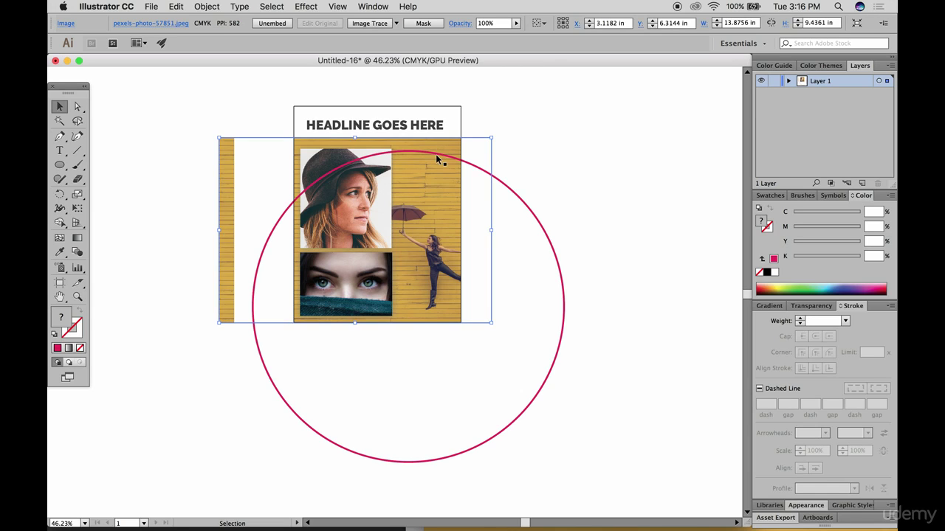
{"action": "left_click", "coordinate": [439, 153]}
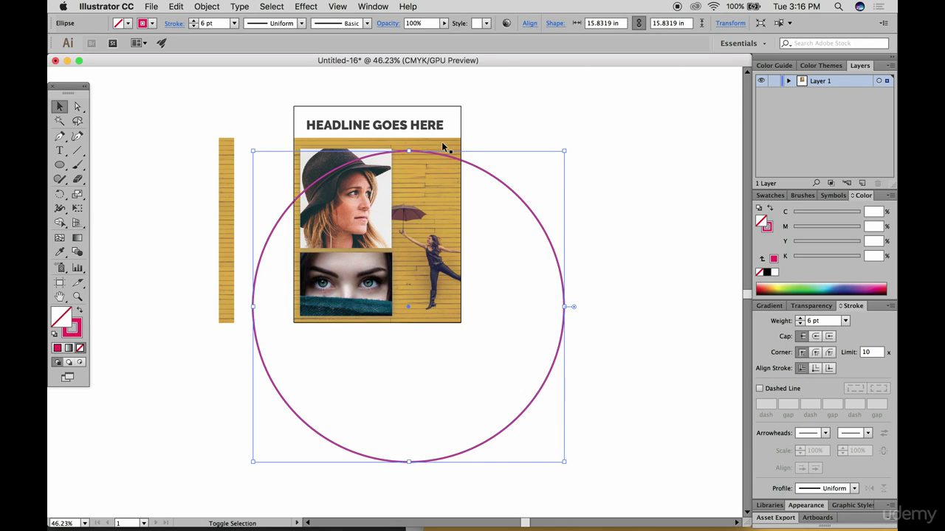
{"action": "left_click", "coordinate": [443, 146], "text": "shift"}
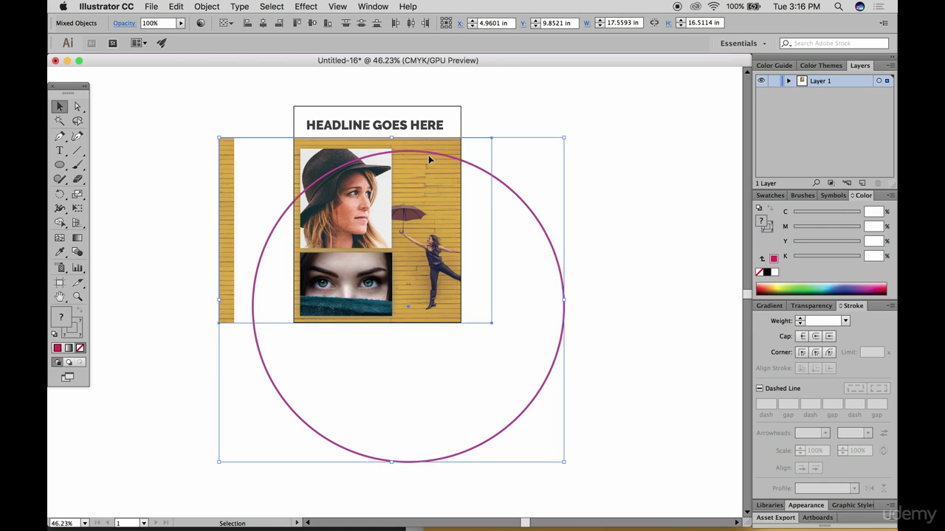
{"action": "right_click", "coordinate": [429, 157]}
{"action": "left_click", "coordinate": [459, 226]}
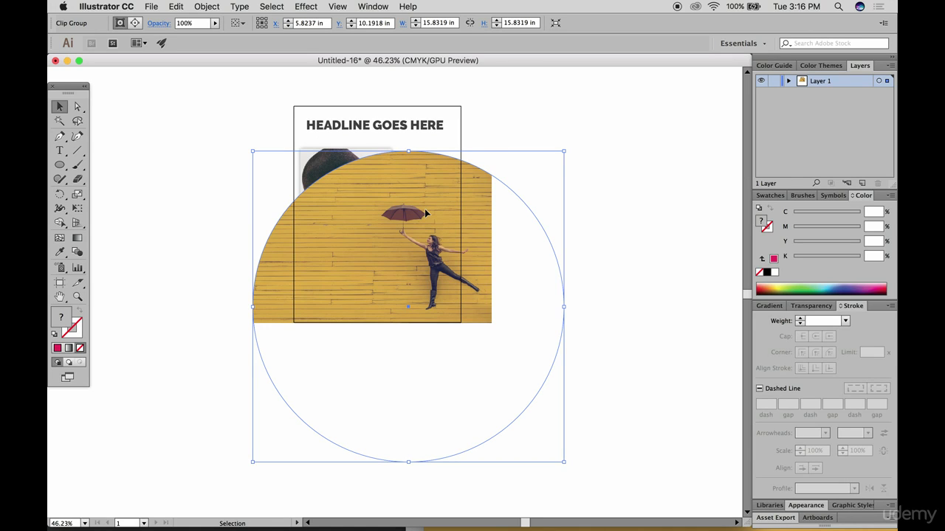
Step: Send the circle-masked umbrella photo to the back, behind the portrait and eyes photos
{"action": "right_click", "coordinate": [395, 174]}
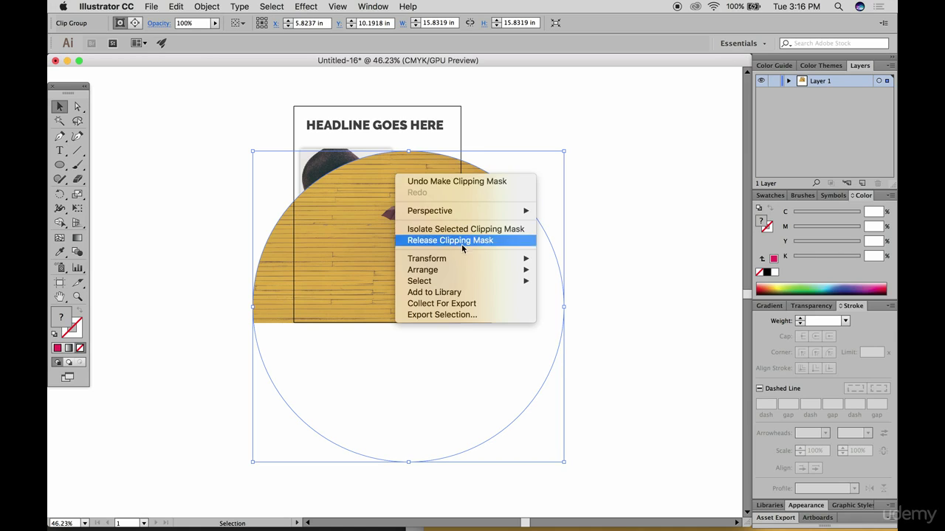
{"action": "mouse_move", "coordinate": [459, 270]}
{"action": "left_click", "coordinate": [591, 303]}
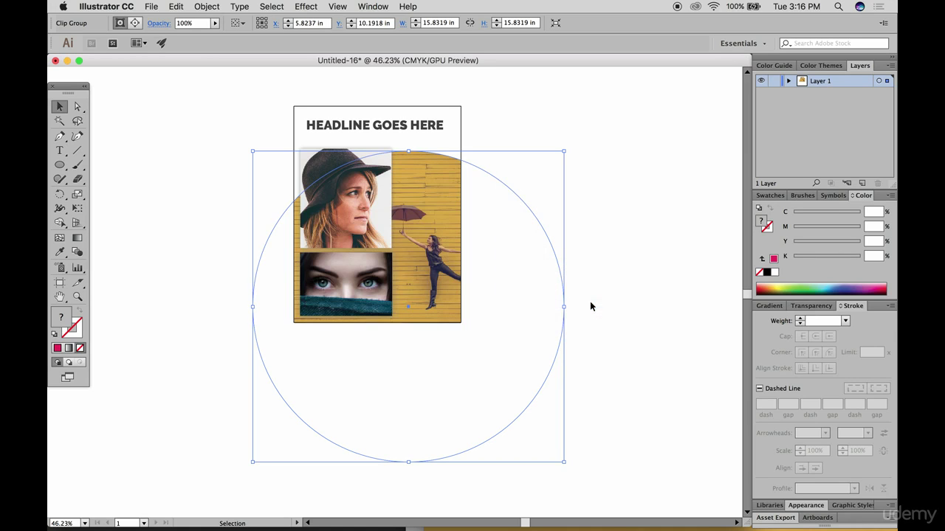
{"action": "left_click", "coordinate": [631, 242]}
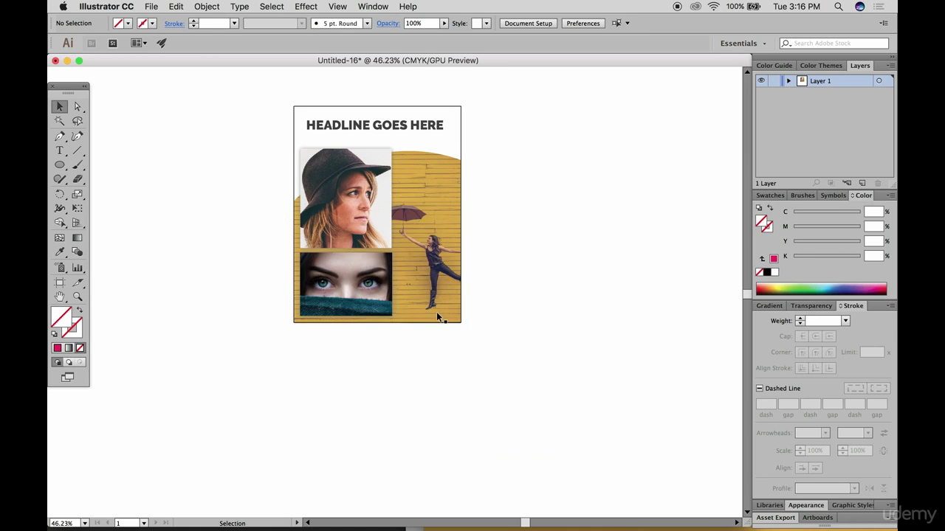
{"action": "scroll", "coordinate": [436, 311], "scroll_direction": "up", "scroll_amount": 5}
{"action": "scroll", "coordinate": [436, 317], "scroll_direction": "up", "scroll_amount": 2}
{"action": "scroll", "coordinate": [437, 316], "scroll_direction": "left", "scroll_amount": 2}
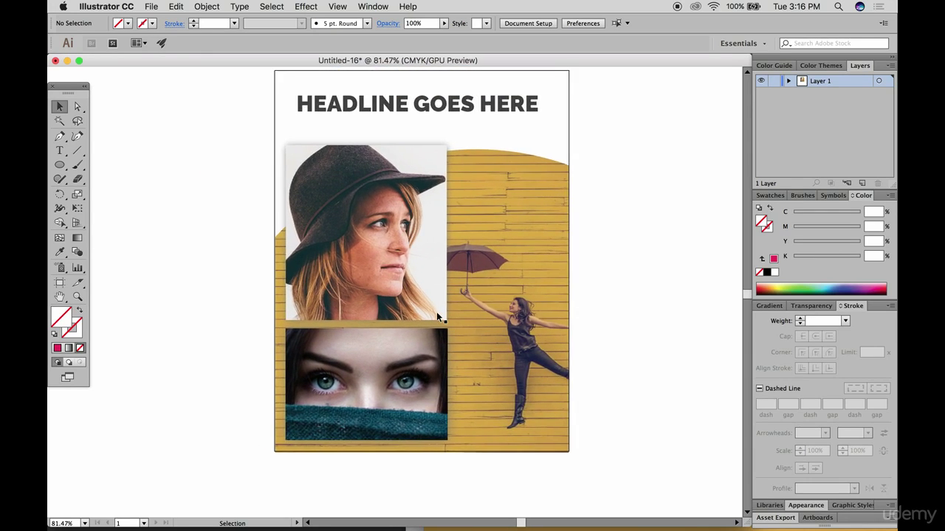
{"action": "left_click", "coordinate": [388, 225]}
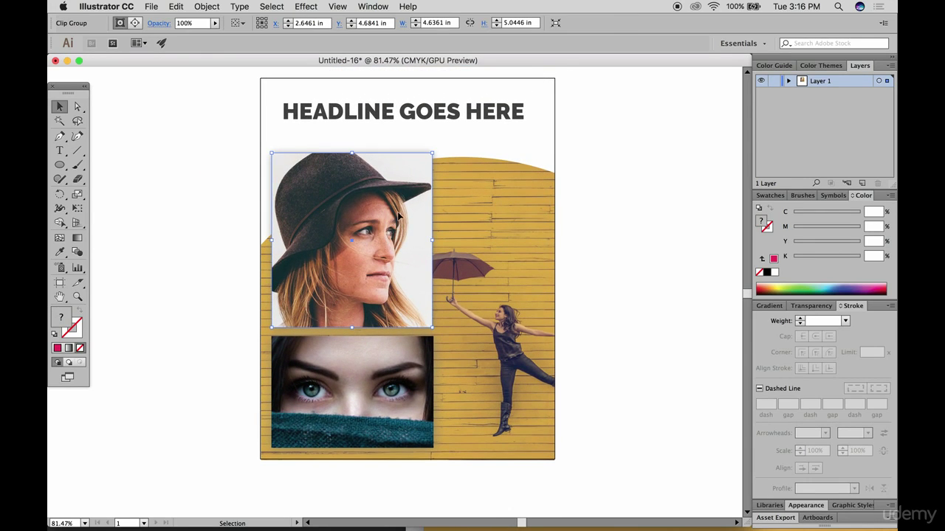
{"action": "right_click", "coordinate": [398, 214]}
{"action": "left_click", "coordinate": [376, 202]}
{"action": "key", "text": "super+z"}
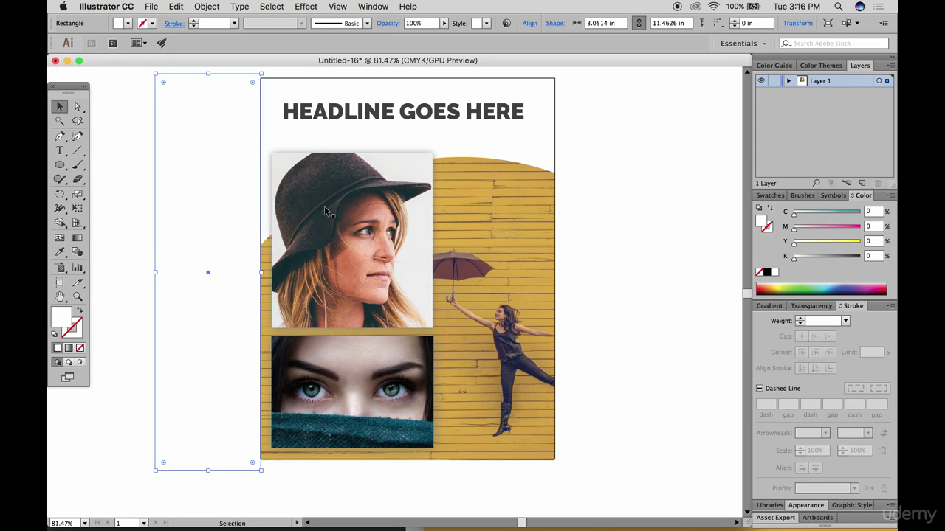
Step: Release the portrait photo's clipping mask
{"action": "left_click", "coordinate": [385, 194]}
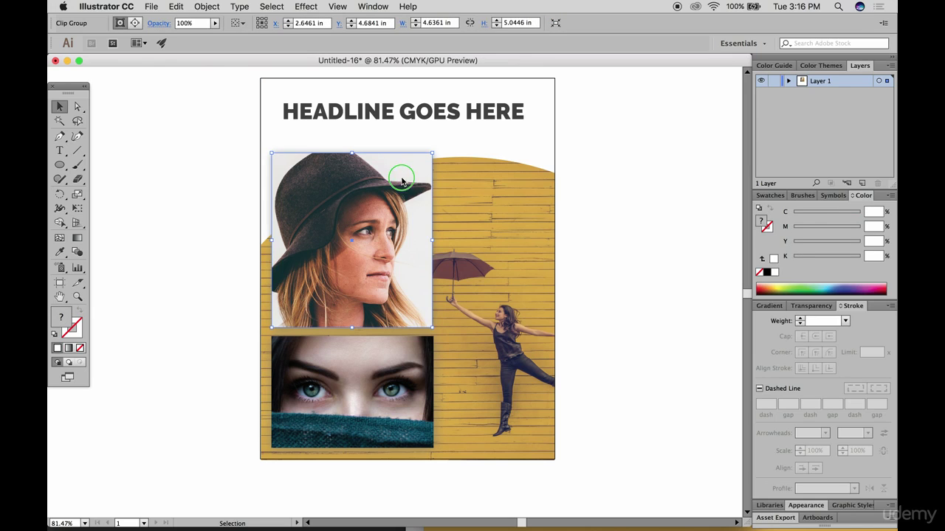
{"action": "right_click", "coordinate": [411, 184]}
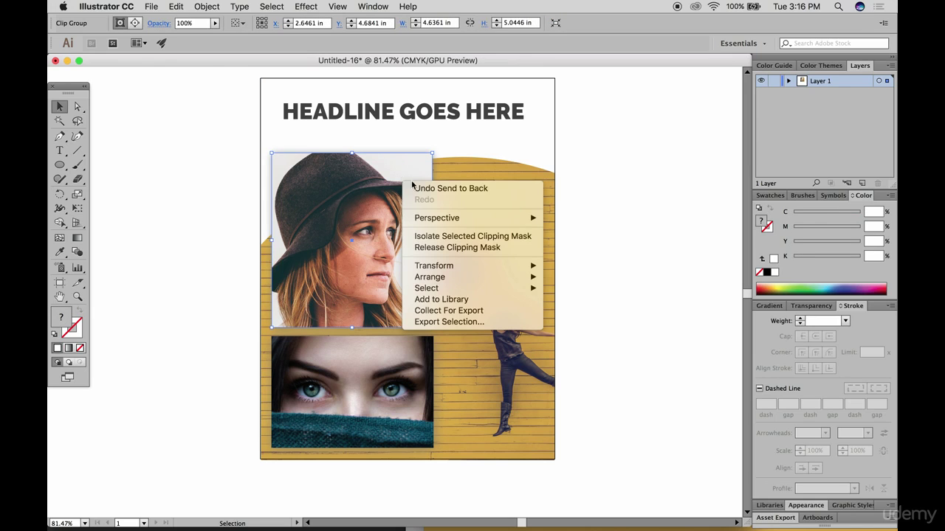
{"action": "left_click", "coordinate": [478, 248]}
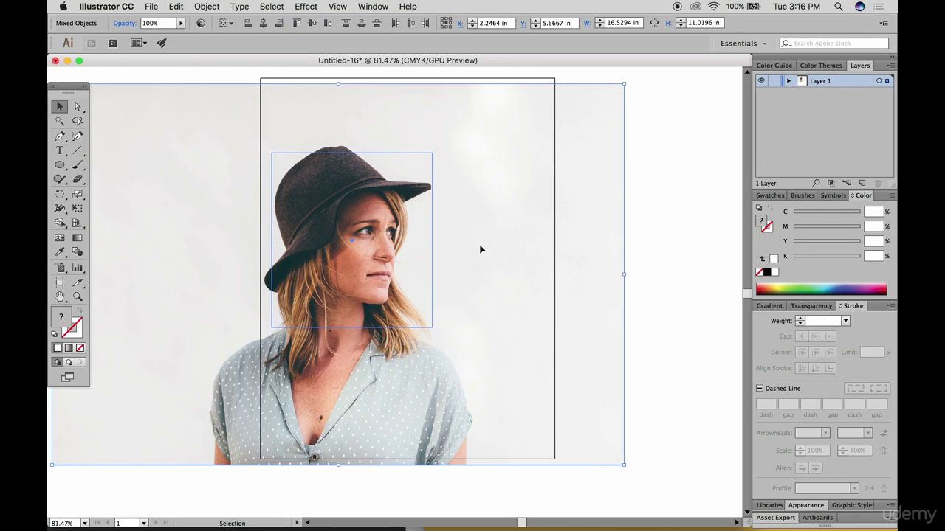
Step: Draw a circle about 6.1 in across over the head of the woman in the hat
{"action": "left_click", "coordinate": [663, 228]}
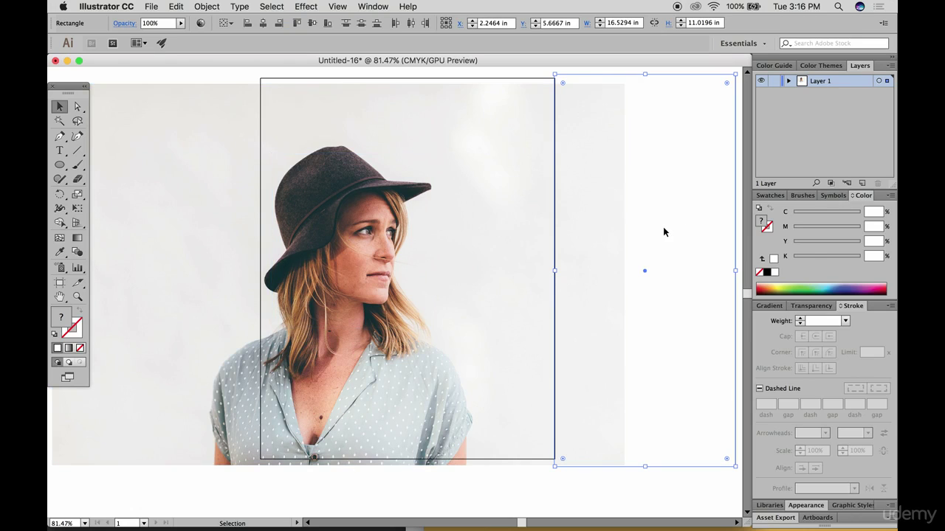
{"action": "left_click", "coordinate": [577, 72]}
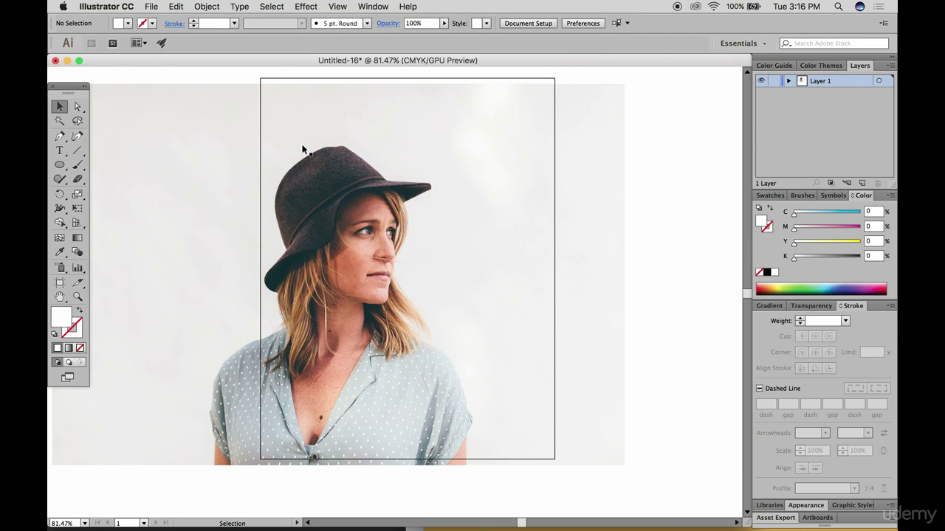
{"action": "left_click", "coordinate": [60, 164]}
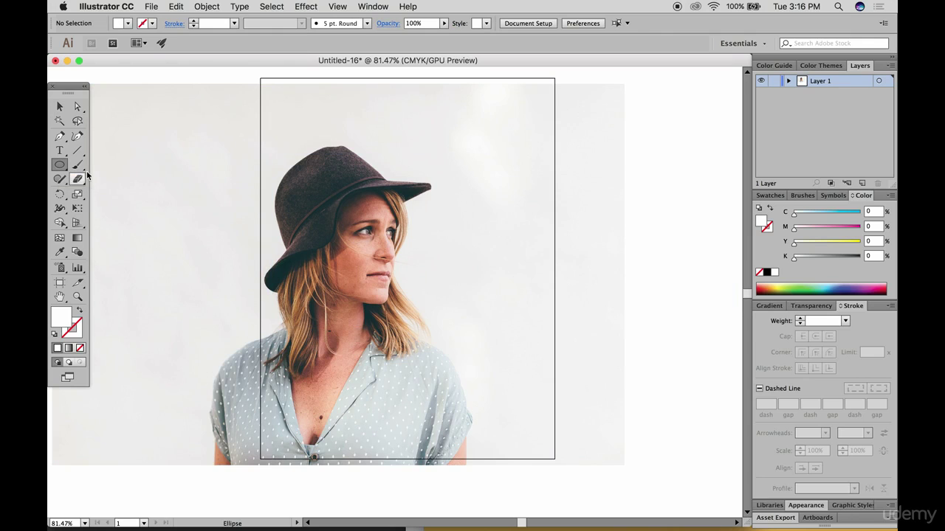
{"action": "left_click_drag", "start_coordinate": [247, 136], "coordinate": [418, 346]}
{"action": "left_click", "coordinate": [60, 106]}
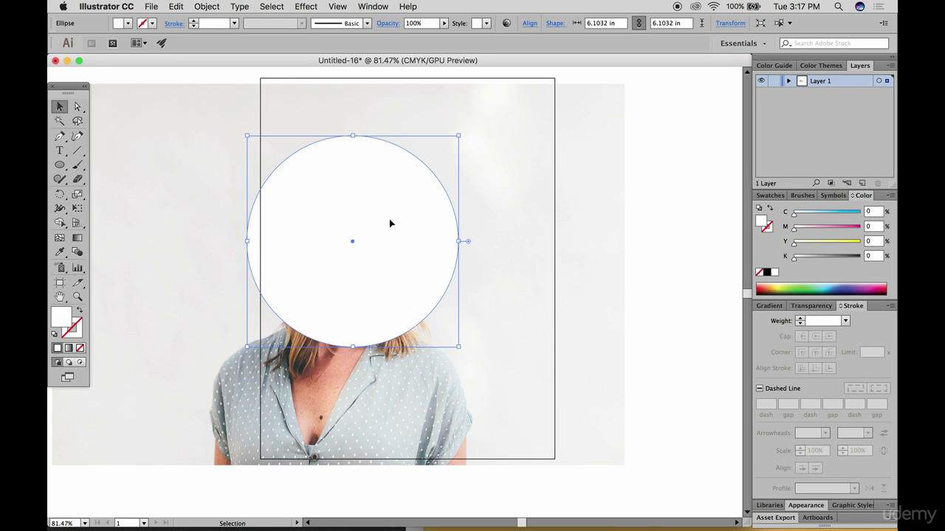
Step: Make a clipping mask from the circle and the portrait photo
{"action": "left_click", "coordinate": [517, 186], "text": "shift"}
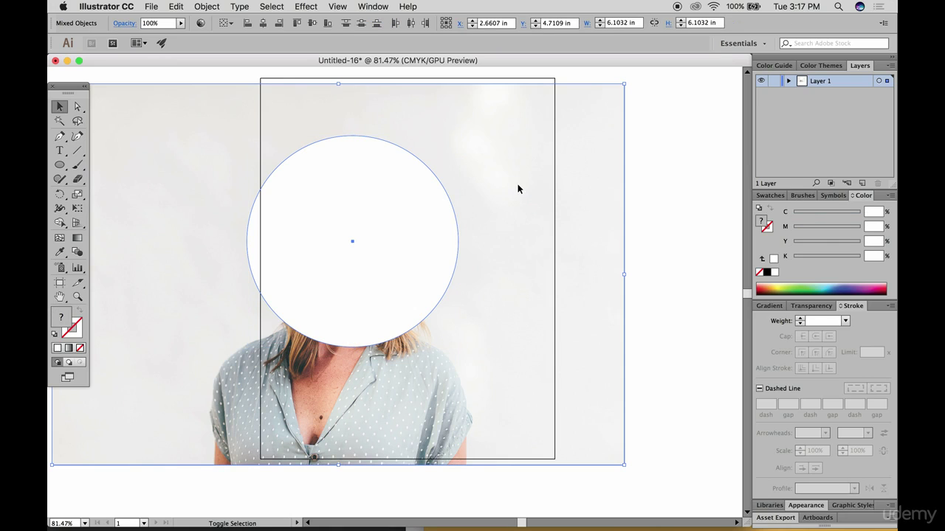
{"action": "right_click", "coordinate": [516, 184]}
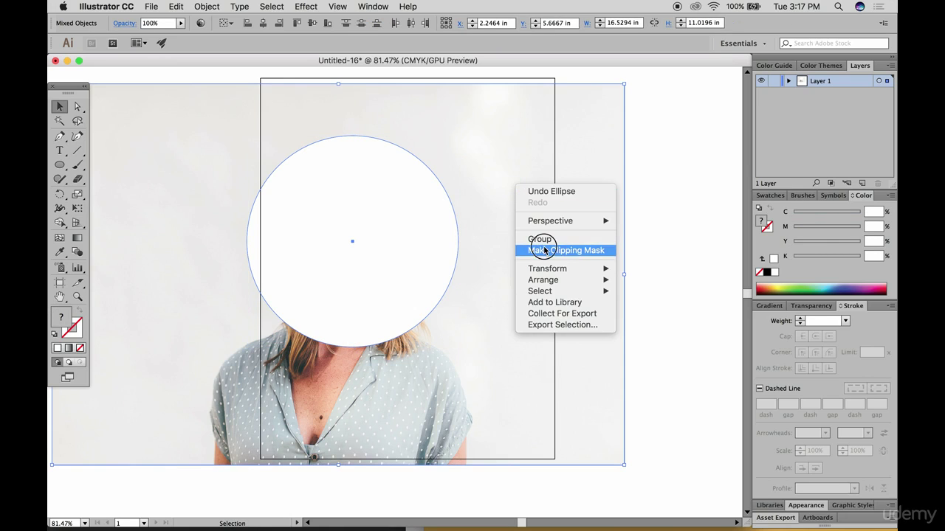
{"action": "left_click", "coordinate": [544, 251]}
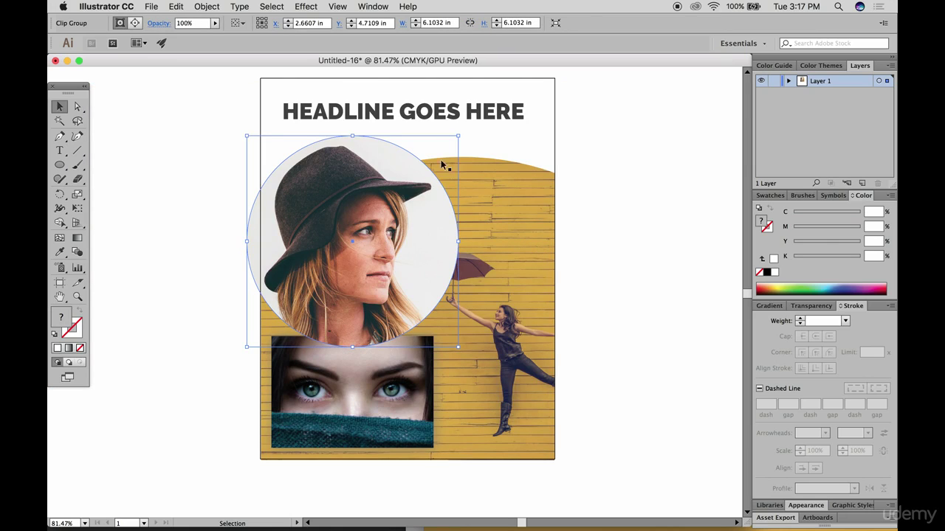
Step: Bring the white rectangles on both sides of the artboard to the front, then deselect them
{"action": "left_click", "coordinate": [232, 170]}
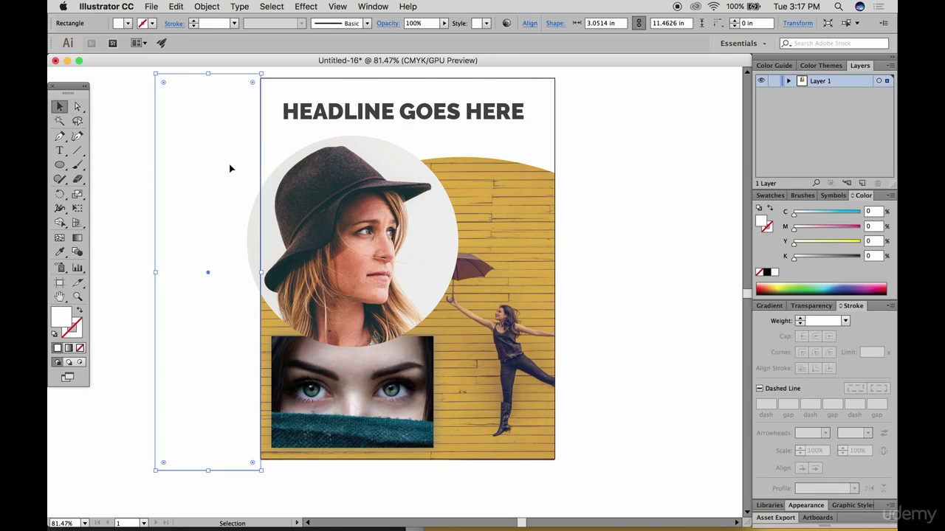
{"action": "left_click", "coordinate": [599, 226], "text": "shift"}
{"action": "right_click", "coordinate": [594, 208]}
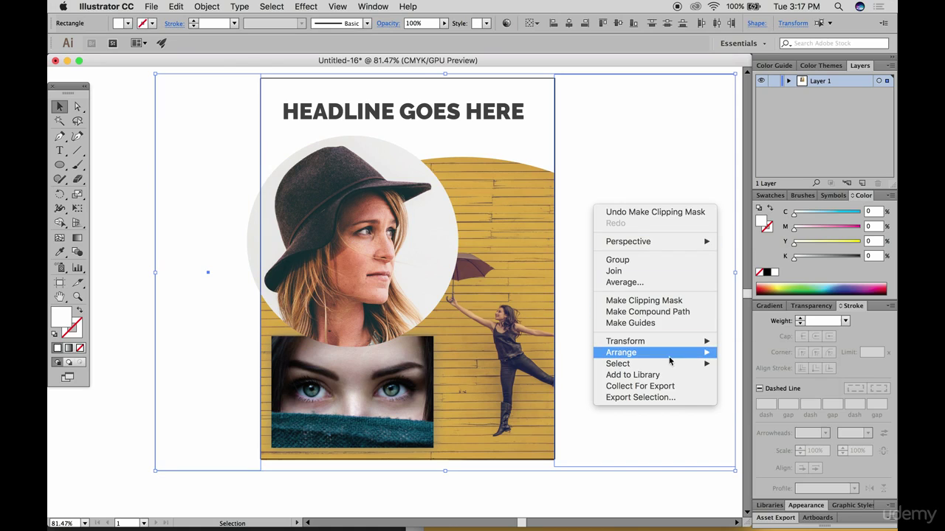
{"action": "mouse_move", "coordinate": [701, 352]}
{"action": "left_click", "coordinate": [738, 353]}
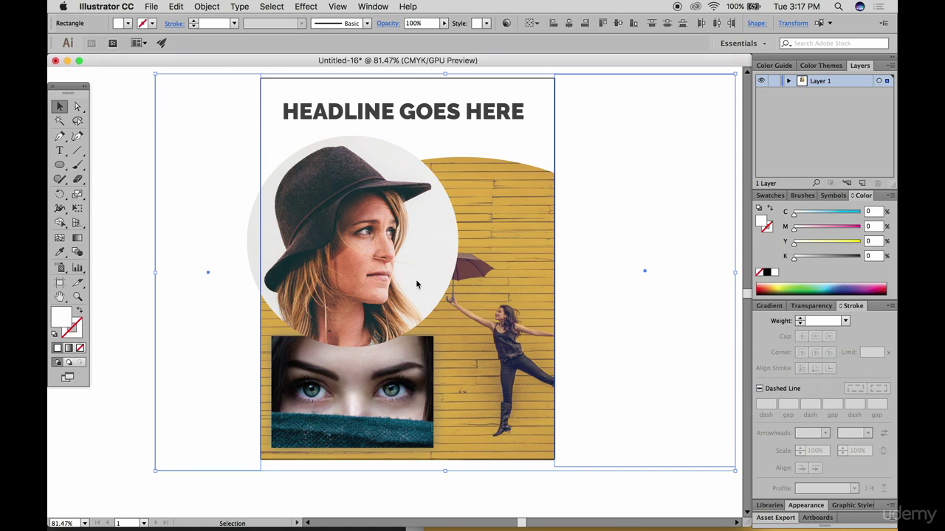
{"action": "left_click", "coordinate": [120, 237]}
Step: Start a Drop Shadow effect on the circular portrait with the preview turned on
{"action": "left_click", "coordinate": [375, 239]}
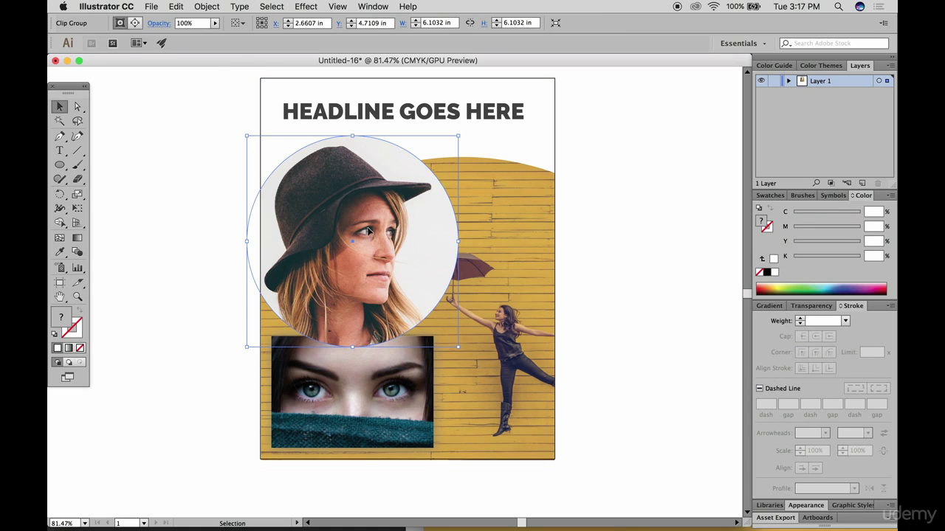
{"action": "left_click", "coordinate": [306, 5]}
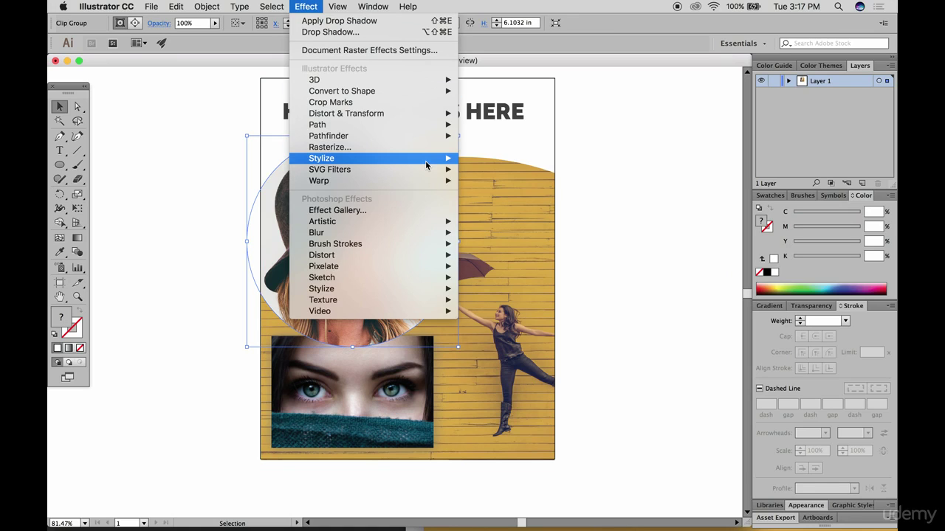
{"action": "mouse_move", "coordinate": [437, 163]}
{"action": "left_click", "coordinate": [496, 163]}
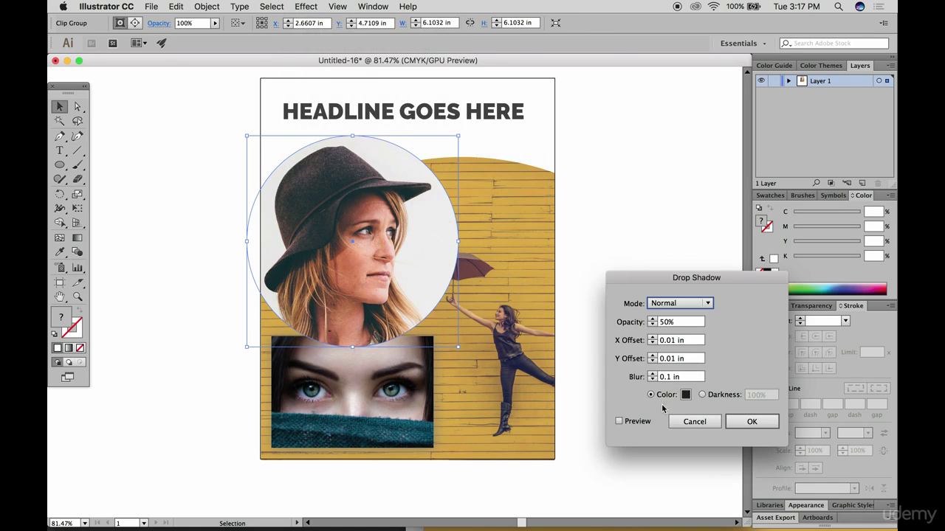
{"action": "left_click", "coordinate": [619, 422]}
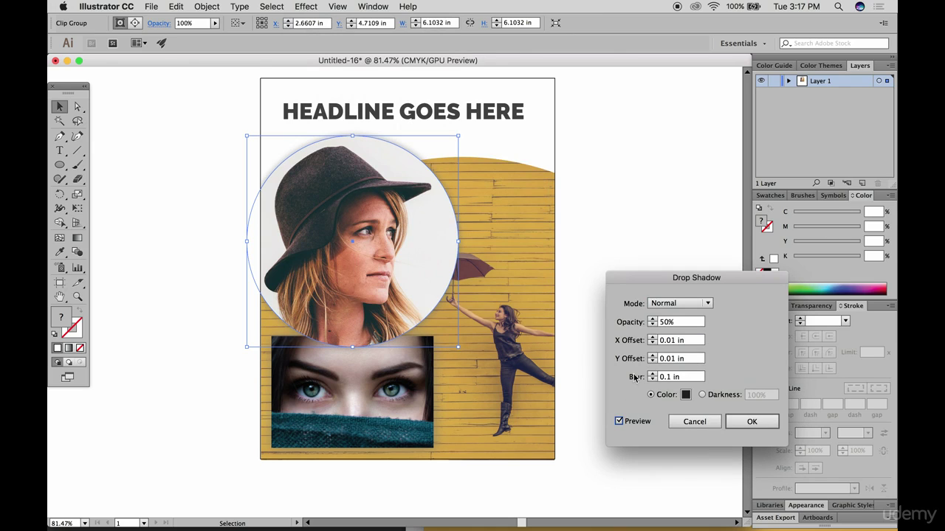
Step: Try a drop shadow opacity of 88%
{"action": "double_click", "coordinate": [665, 322]}
{"action": "type", "text": "88"}
{"action": "left_click", "coordinate": [687, 341]}
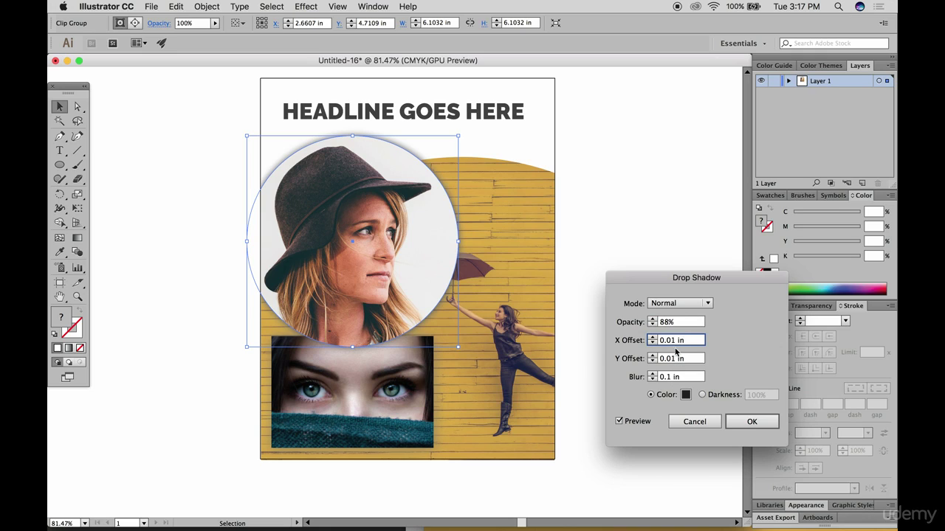
Step: Set the drop shadow's opacity to 44% and apply the effect
{"action": "left_click_drag", "start_coordinate": [676, 327], "coordinate": [660, 324]}
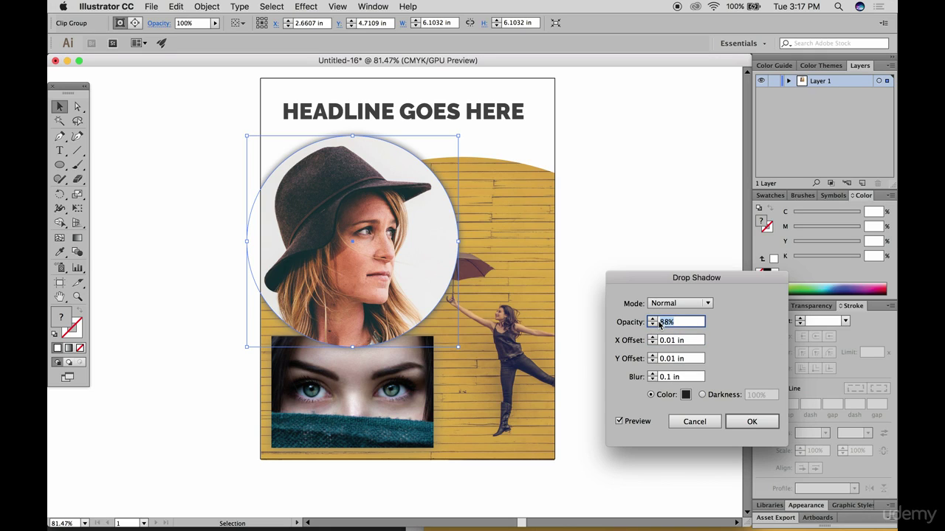
{"action": "type", "text": "44"}
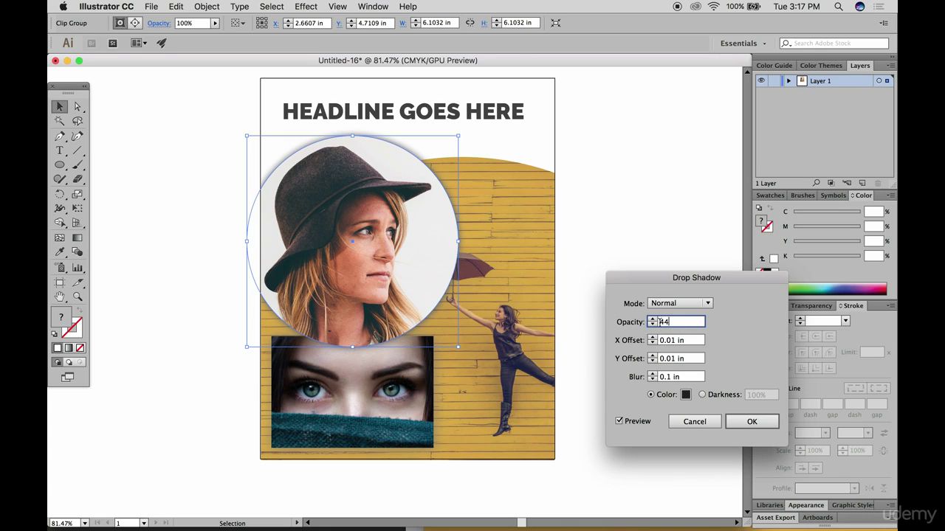
{"action": "left_click", "coordinate": [745, 423]}
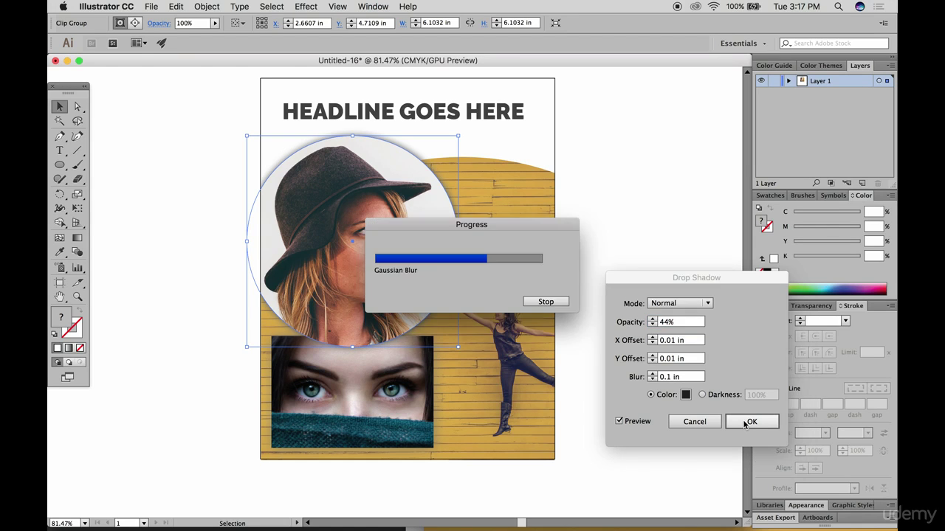
Step: Move the circular portrait slightly up and to the left on the page
{"action": "left_click", "coordinate": [676, 244]}
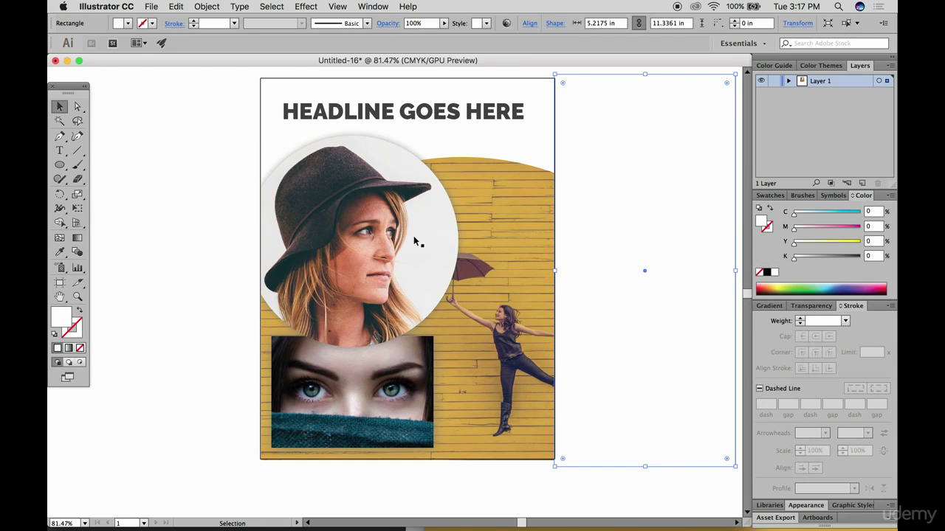
{"action": "left_click_drag", "start_coordinate": [416, 240], "coordinate": [410, 237]}
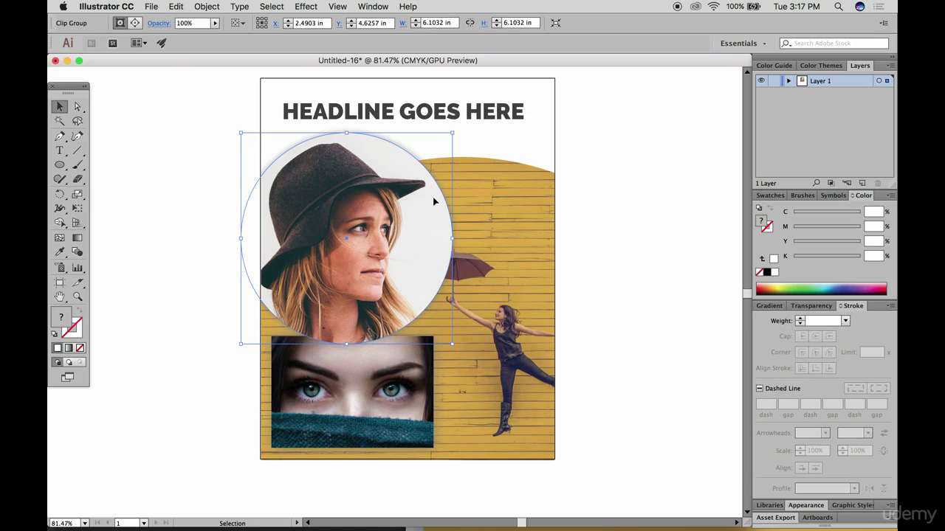
Step: Draw an ellipse about 11.6 by 9.8 in over the photos and fill it with pink
{"action": "left_click", "coordinate": [59, 164]}
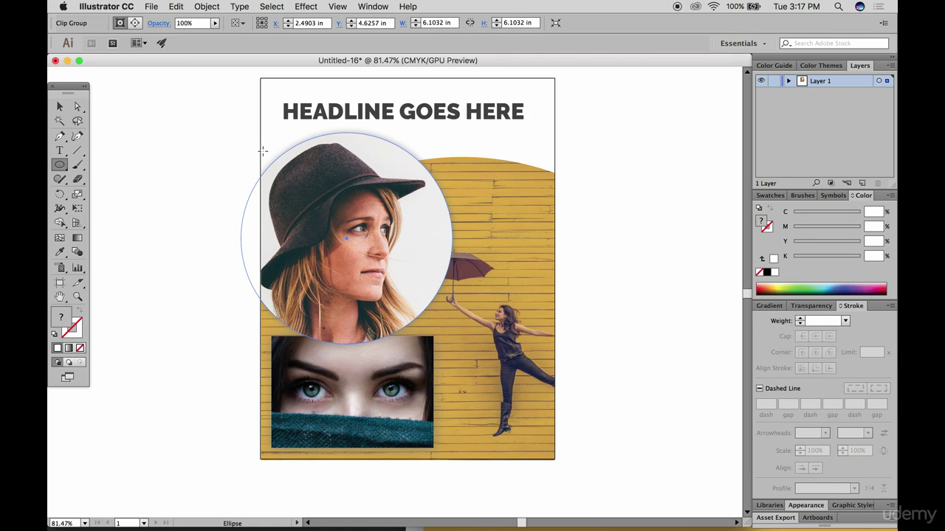
{"action": "left_click_drag", "start_coordinate": [263, 136], "coordinate": [667, 475]}
{"action": "double_click", "coordinate": [60, 319]}
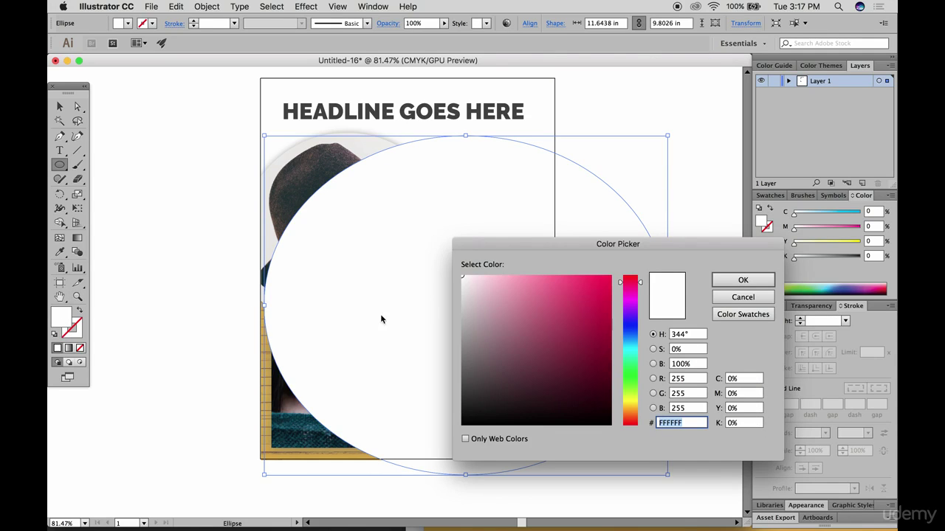
{"action": "left_click", "coordinate": [569, 280]}
{"action": "left_click", "coordinate": [731, 283]}
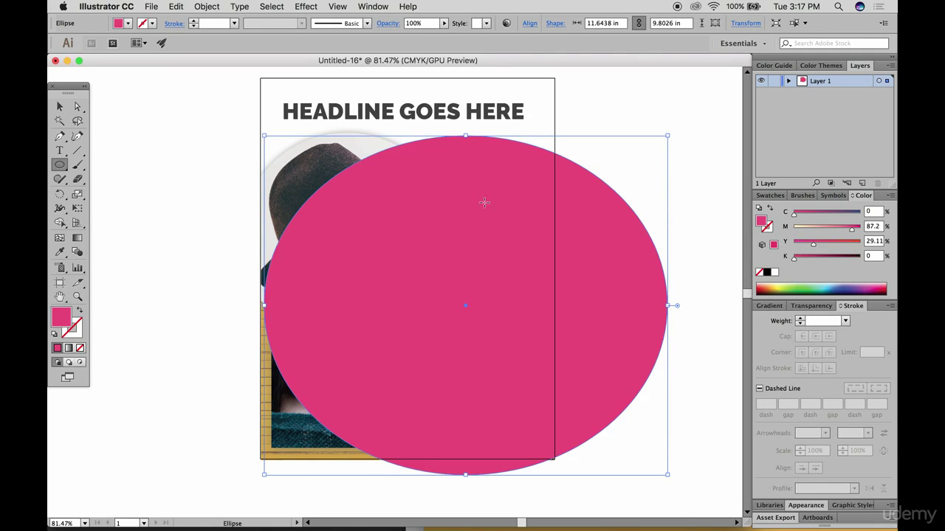
Step: Try the pink ellipse as an accent behind the circular umbrella photo, shifting it down, then delete it
{"action": "right_click", "coordinate": [484, 207]}
{"action": "mouse_move", "coordinate": [544, 368]}
{"action": "left_click", "coordinate": [636, 399]}
{"action": "key", "text": "v"}
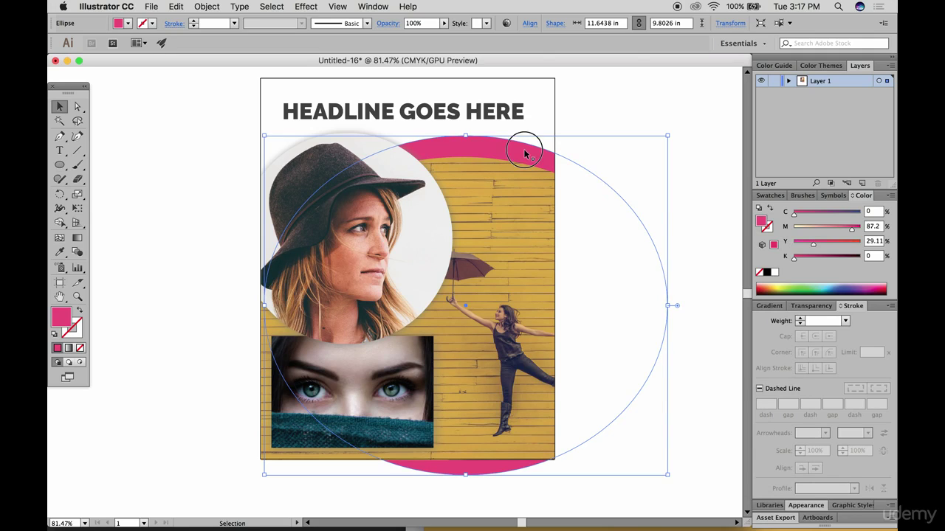
{"action": "left_click_drag", "start_coordinate": [525, 155], "coordinate": [522, 168]}
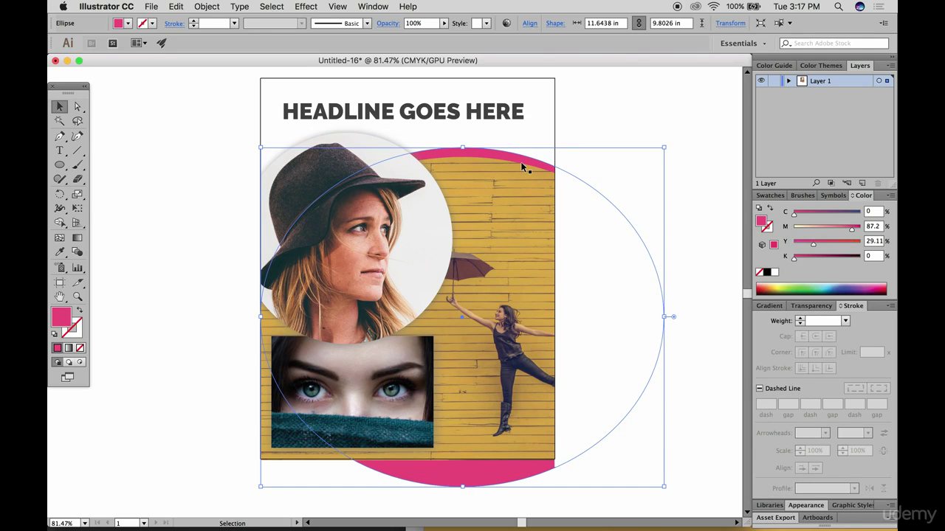
{"action": "key", "text": "Delete"}
Step: Add a green stroke to the circle-masked umbrella photo
{"action": "left_click", "coordinate": [517, 165]}
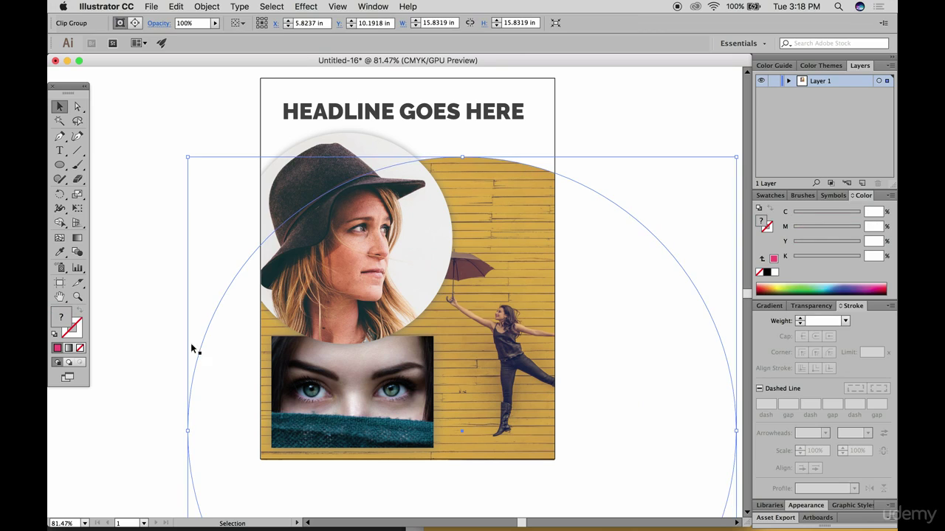
{"action": "left_click", "coordinate": [73, 329]}
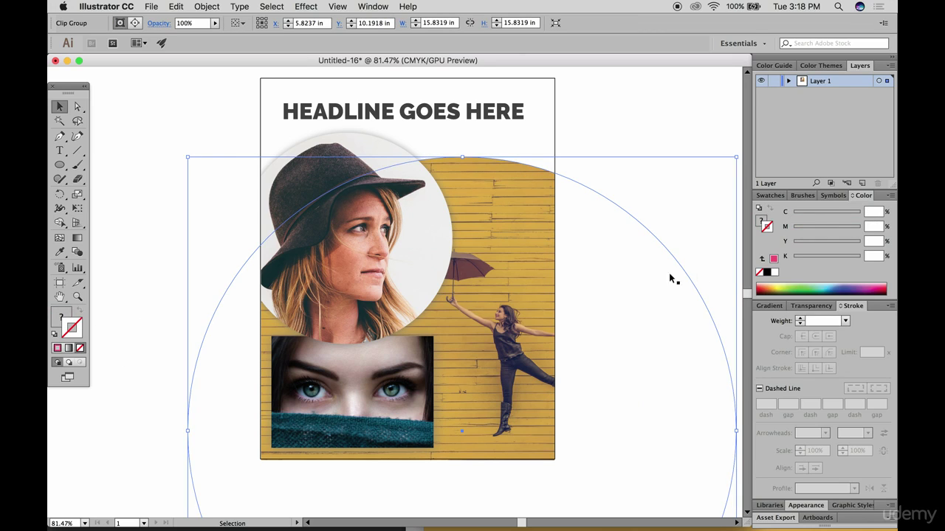
{"action": "left_click", "coordinate": [788, 288]}
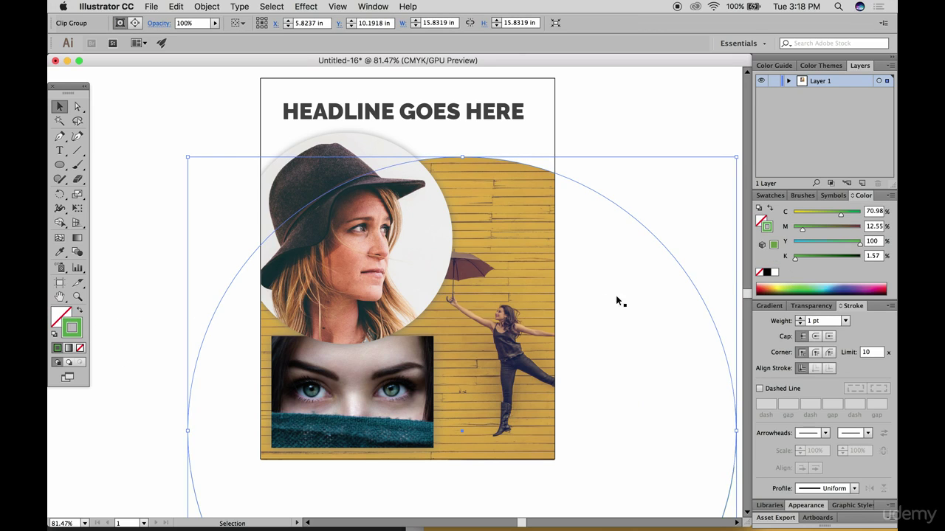
Step: Increase the stroke weight of the umbrella photo's circle to 19 pt
{"action": "left_click", "coordinate": [800, 318]}
{"action": "left_click", "coordinate": [800, 318]}
{"action": "left_click", "coordinate": [800, 318]}
{"action": "left_click", "coordinate": [800, 318]}
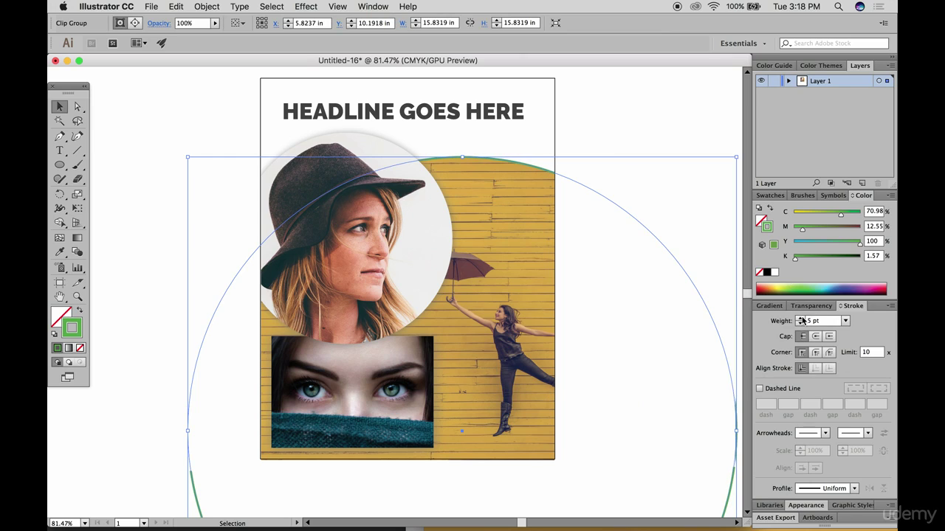
{"action": "left_click", "coordinate": [802, 318]}
{"action": "left_click", "coordinate": [802, 318]}
{"action": "left_click", "coordinate": [801, 318]}
{"action": "left_click", "coordinate": [801, 318]}
{"action": "left_click", "coordinate": [801, 318]}
{"action": "left_click", "coordinate": [802, 318]}
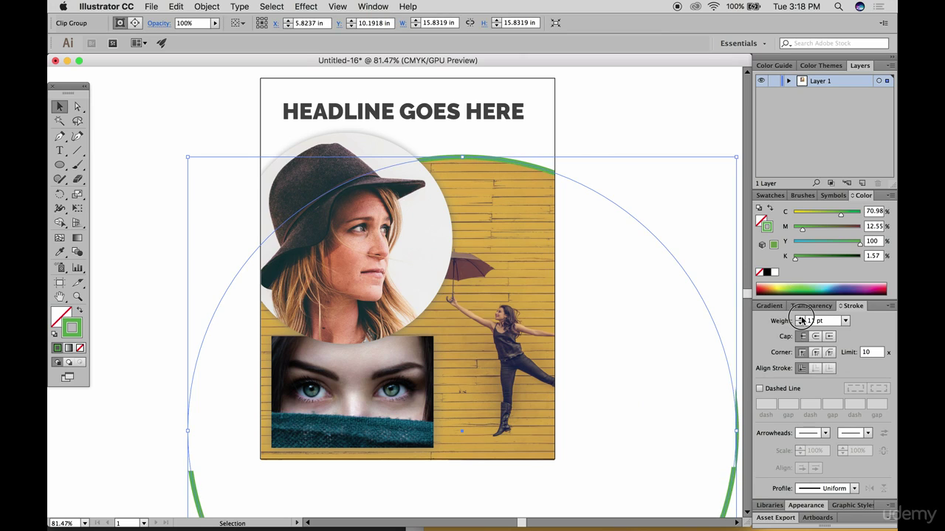
{"action": "left_click", "coordinate": [802, 318]}
{"action": "left_click", "coordinate": [802, 318]}
{"action": "left_click", "coordinate": [802, 318]}
{"action": "left_click", "coordinate": [802, 318]}
{"action": "left_click", "coordinate": [802, 318]}
{"action": "left_click", "coordinate": [802, 318]}
{"action": "left_click", "coordinate": [802, 318]}
{"action": "left_click", "coordinate": [801, 318]}
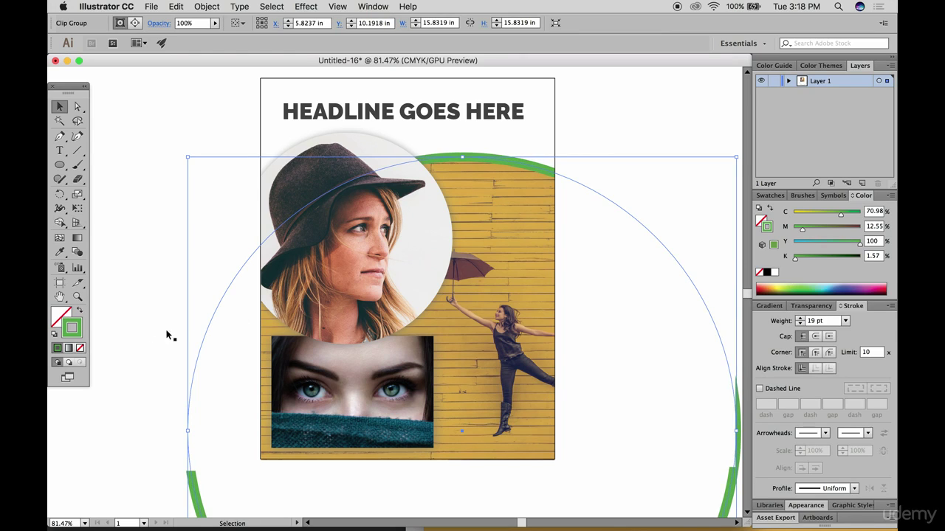
Step: Change the stroke colour of the umbrella photo's circle to light cyan, 3FDEEF
{"action": "double_click", "coordinate": [74, 330]}
{"action": "left_click", "coordinate": [631, 347]}
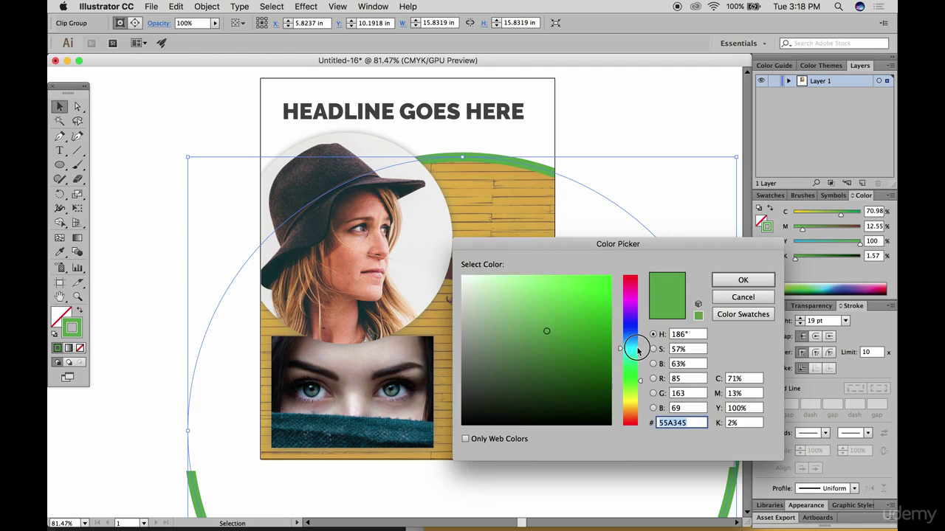
{"action": "left_click_drag", "start_coordinate": [552, 282], "coordinate": [571, 284]}
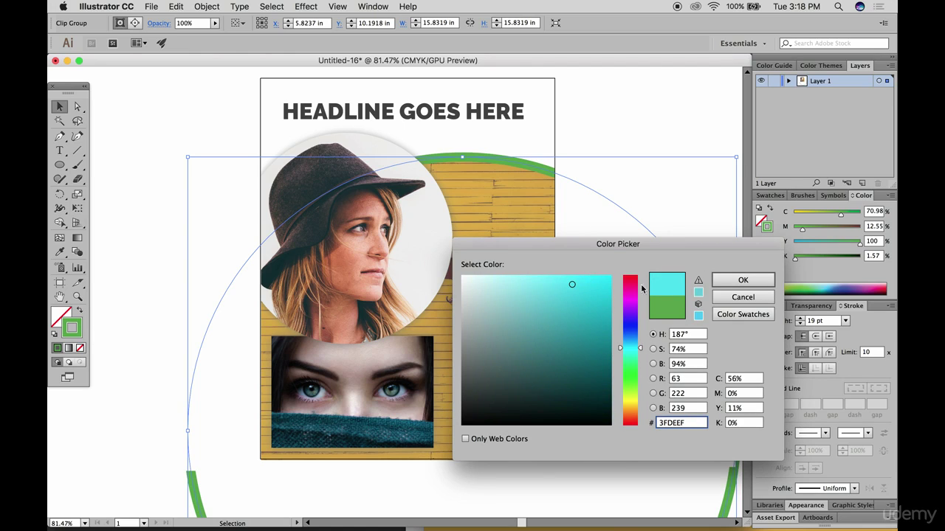
{"action": "left_click", "coordinate": [742, 280]}
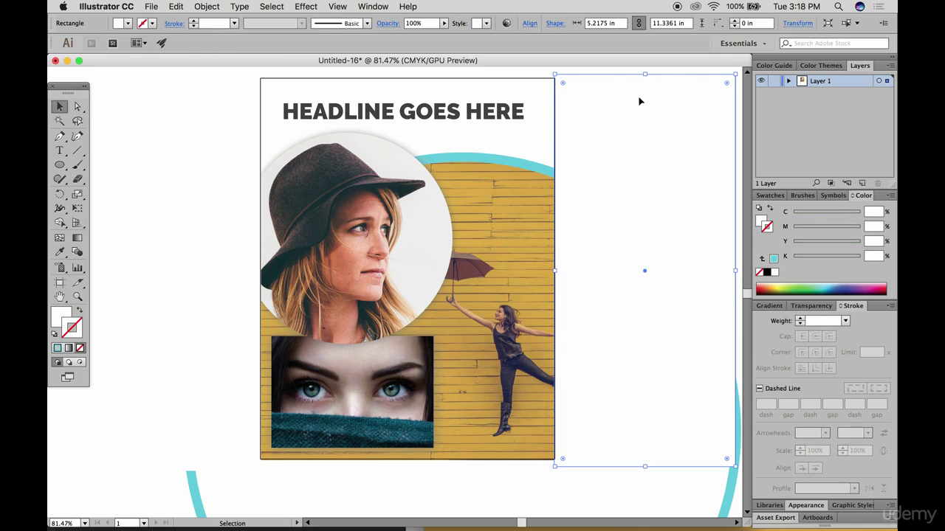
Step: Add an off-white EFEFEF stroke to the circle-masked hat portrait
{"action": "left_click", "coordinate": [506, 178]}
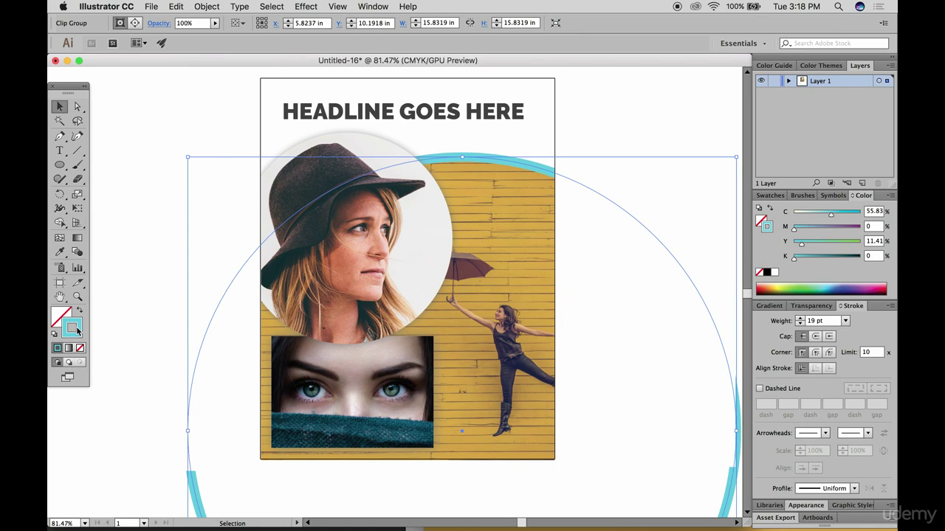
{"action": "left_click", "coordinate": [315, 256]}
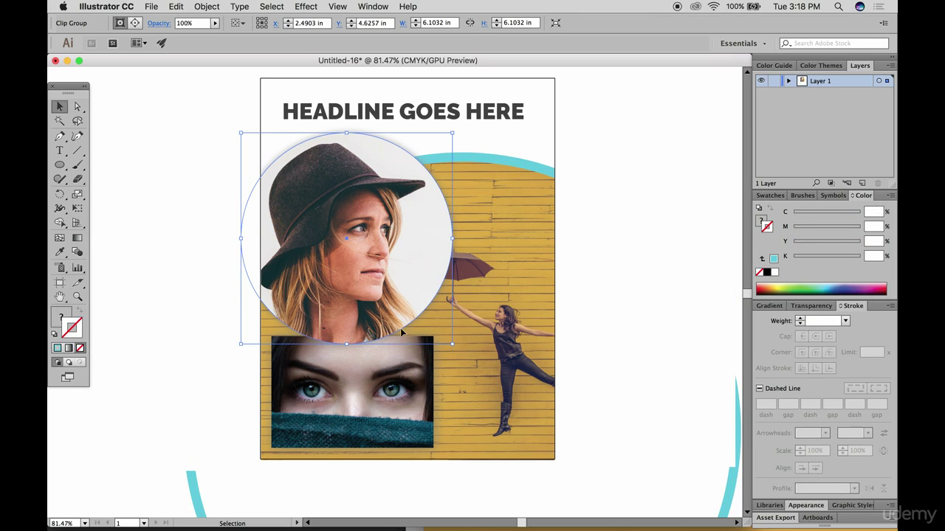
{"action": "double_click", "coordinate": [71, 327]}
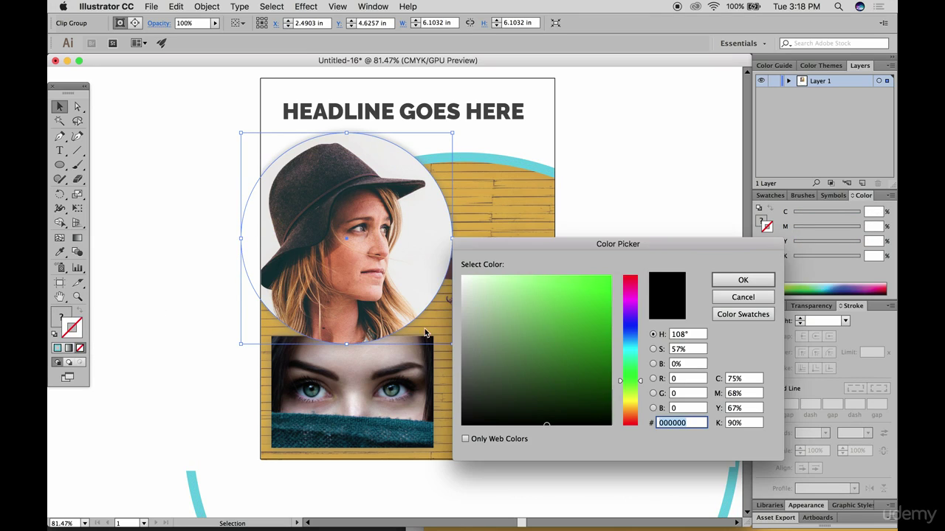
{"action": "left_click", "coordinate": [465, 288]}
{"action": "left_click_drag", "start_coordinate": [465, 288], "coordinate": [462, 284]}
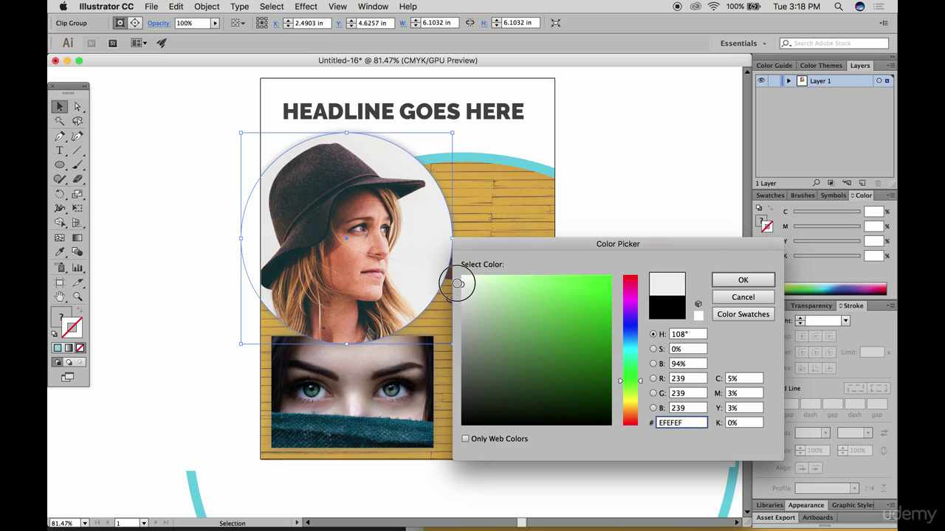
{"action": "left_click", "coordinate": [731, 281]}
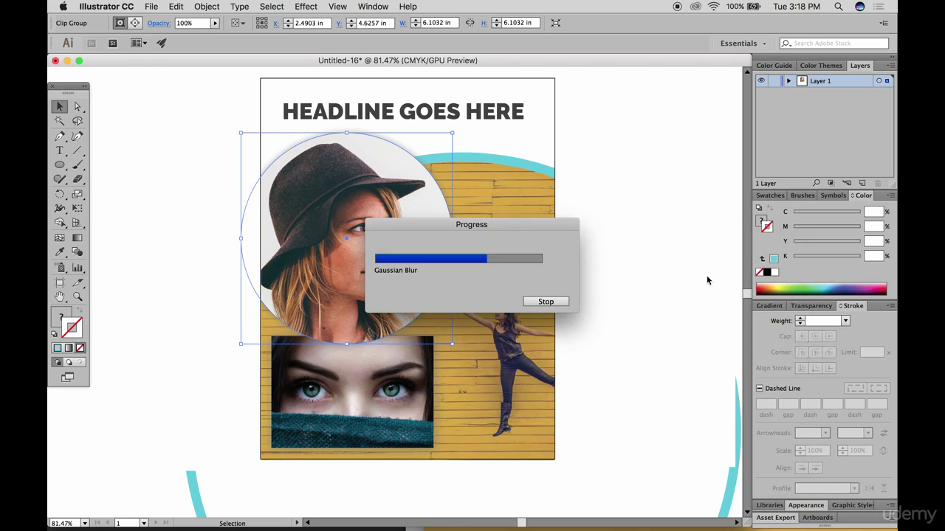
Step: Set the stroke weight of the hat portrait's circle to 6 pt
{"action": "left_click", "coordinate": [800, 319]}
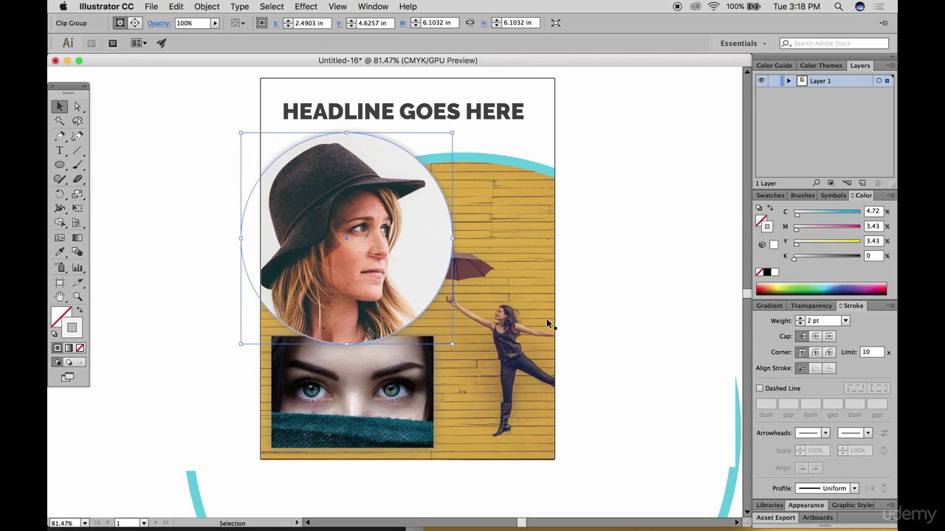
{"action": "left_click", "coordinate": [648, 267]}
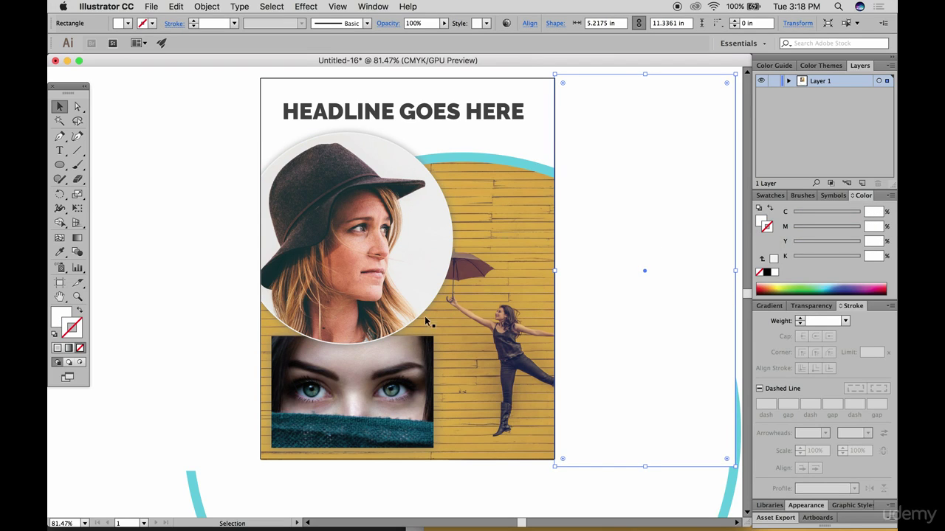
{"action": "left_click", "coordinate": [412, 236]}
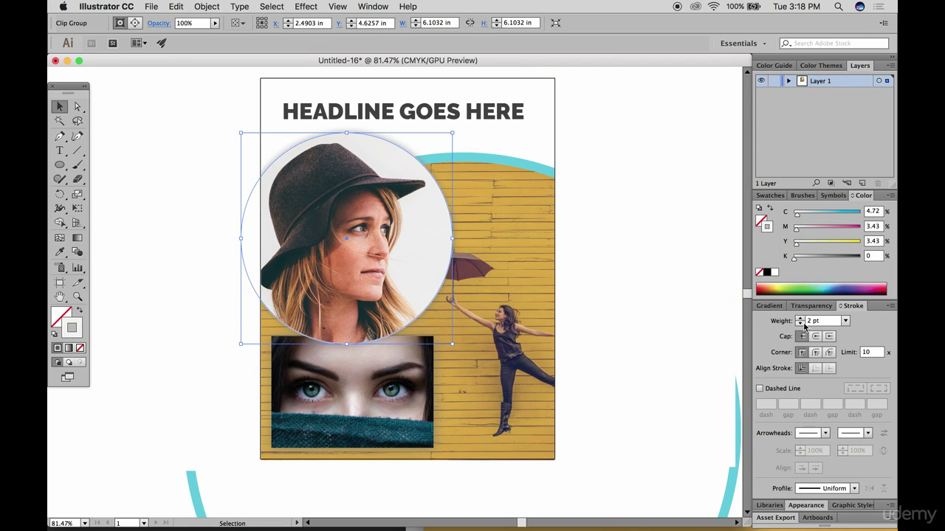
{"action": "left_click", "coordinate": [819, 321]}
{"action": "type", "text": "6"}
{"action": "key", "text": "Return"}
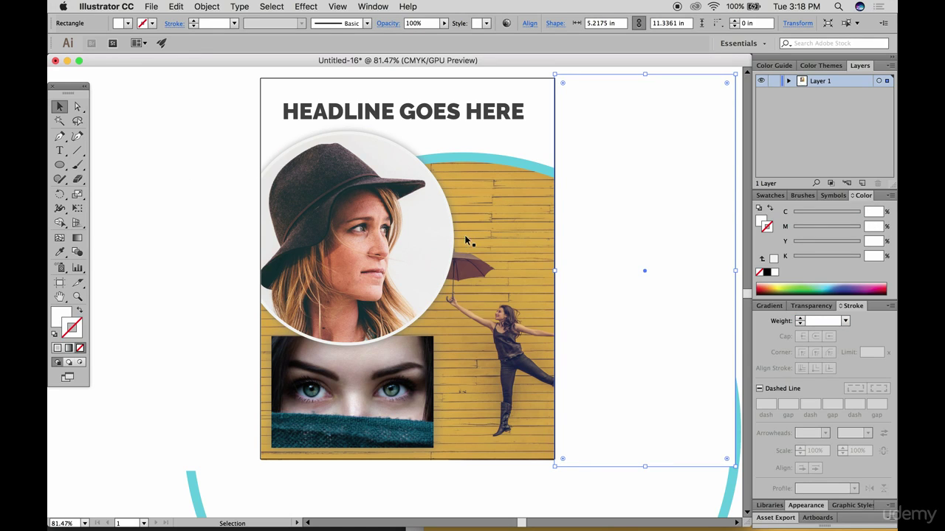
Step: Draw a page-covering rectangle about 8.52 by 11.01 in, using the umbrella circle's light cyan as its fill with no stroke
{"action": "left_click", "coordinate": [480, 157]}
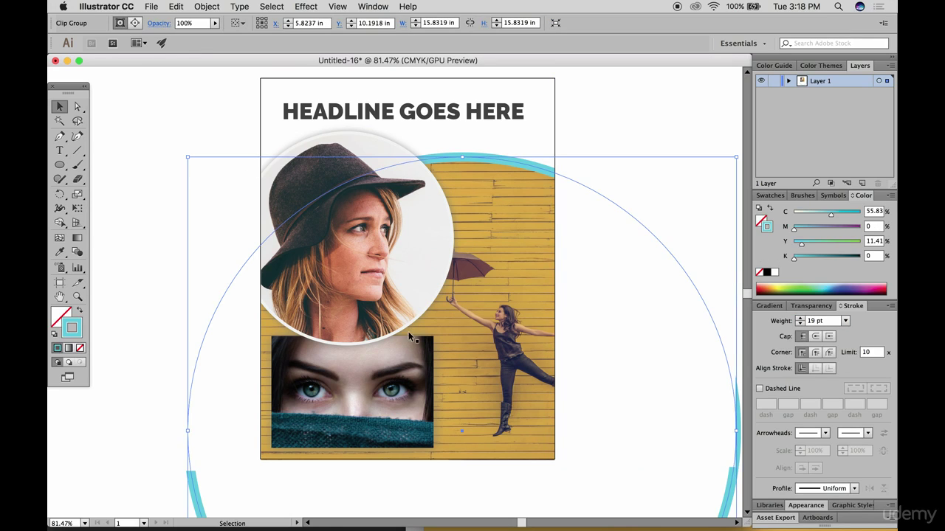
{"action": "left_click_drag", "start_coordinate": [59, 164], "coordinate": [110, 162]}
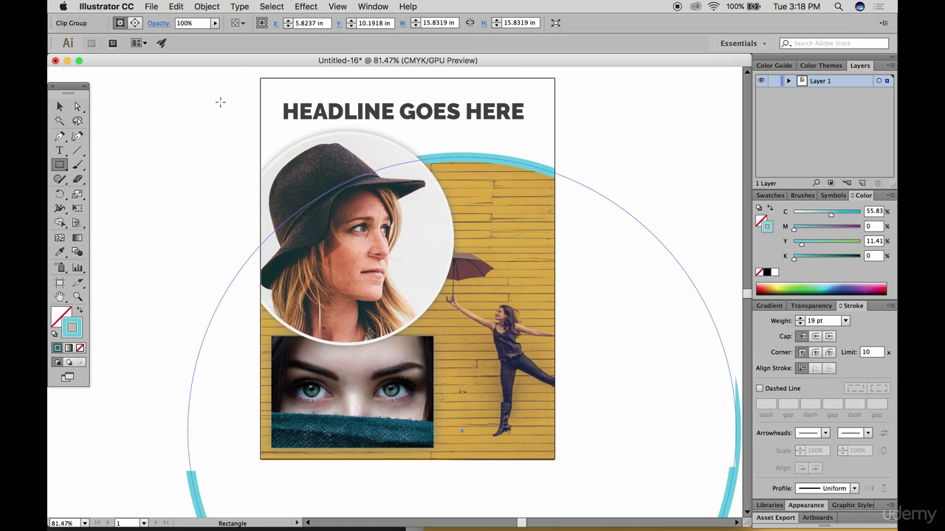
{"action": "mouse_move", "coordinate": [257, 80]}
{"action": "left_mouse_down"}
{"action": "mouse_move", "coordinate": [542, 457]}
{"action": "mouse_move", "coordinate": [554, 459]}
{"action": "left_mouse_up"}
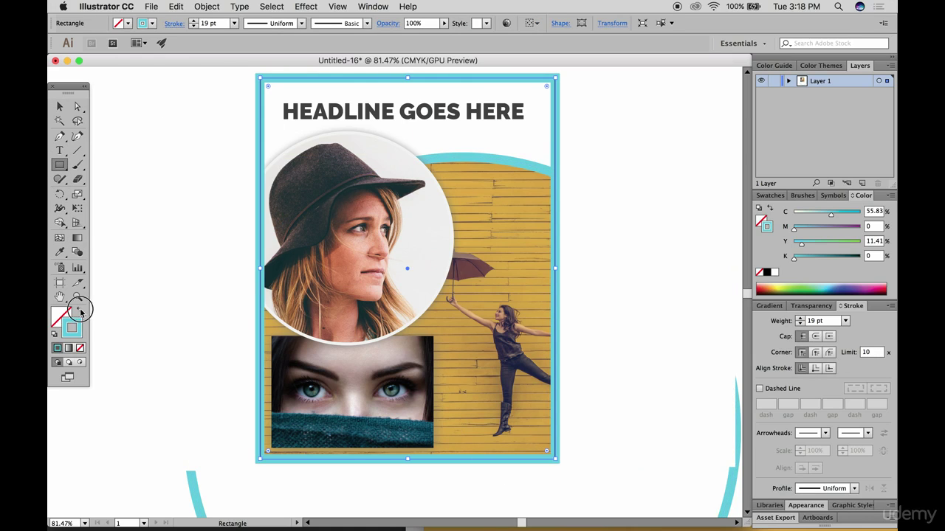
{"action": "left_click", "coordinate": [79, 311]}
Step: Send the cyan rectangle to the back so it serves as the page background
{"action": "left_click", "coordinate": [59, 106]}
{"action": "right_click", "coordinate": [413, 108]}
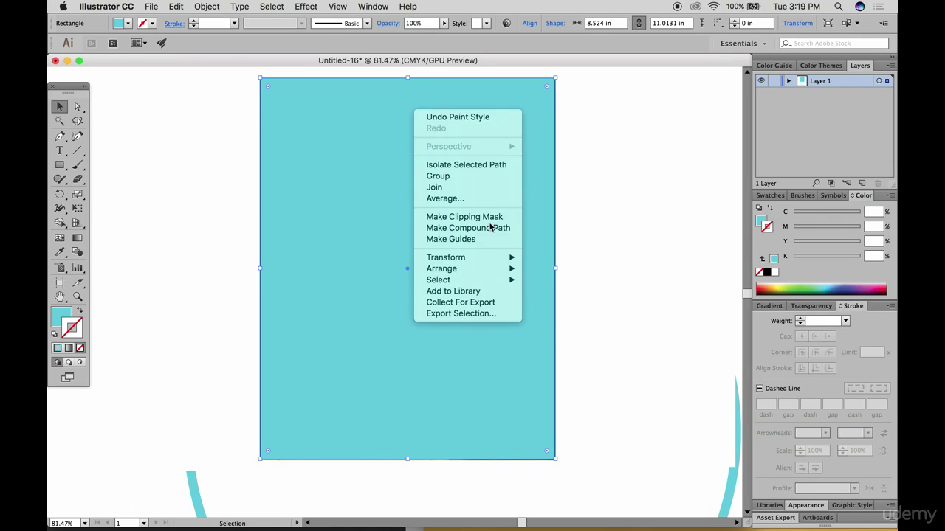
{"action": "mouse_move", "coordinate": [493, 272]}
{"action": "left_click", "coordinate": [565, 302]}
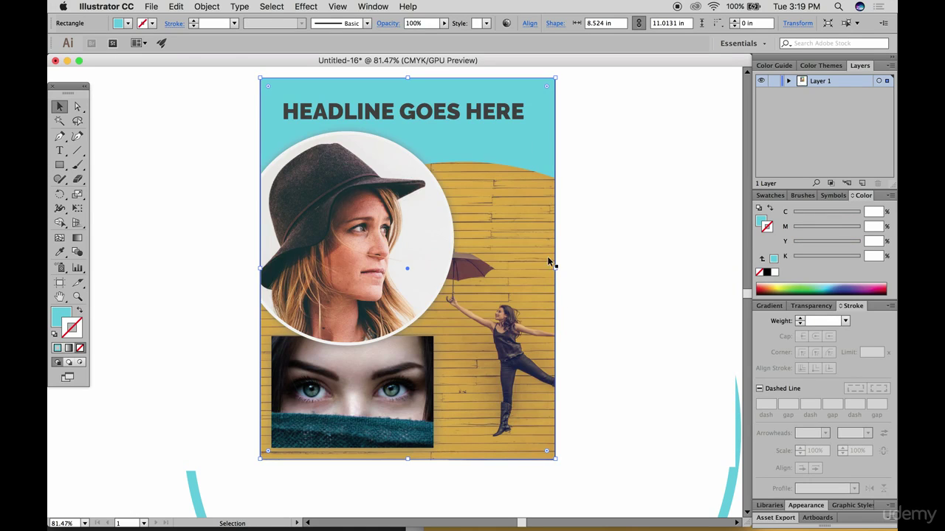
Step: Change the background rectangle's fill to a dark teal
{"action": "double_click", "coordinate": [60, 311]}
{"action": "left_click", "coordinate": [583, 354]}
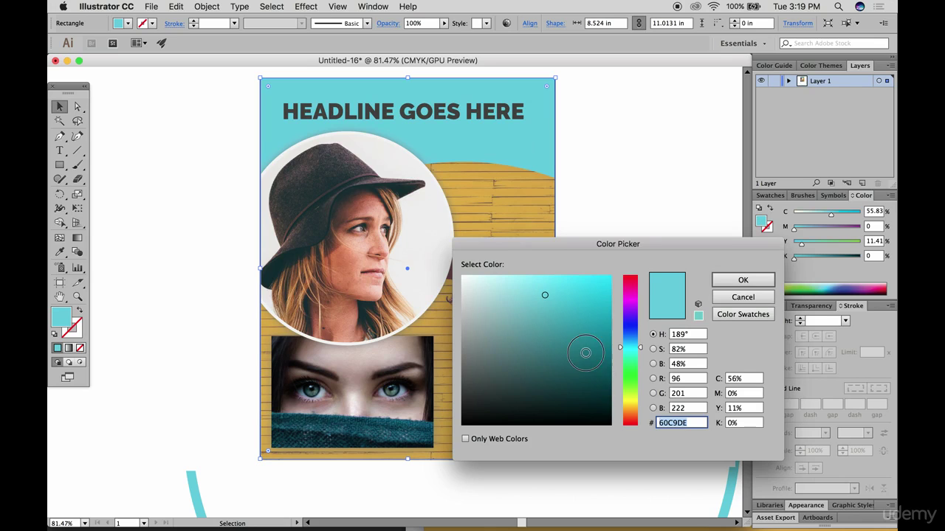
{"action": "left_click", "coordinate": [742, 281]}
Step: Change the headline text's fill to white
{"action": "left_click", "coordinate": [361, 124]}
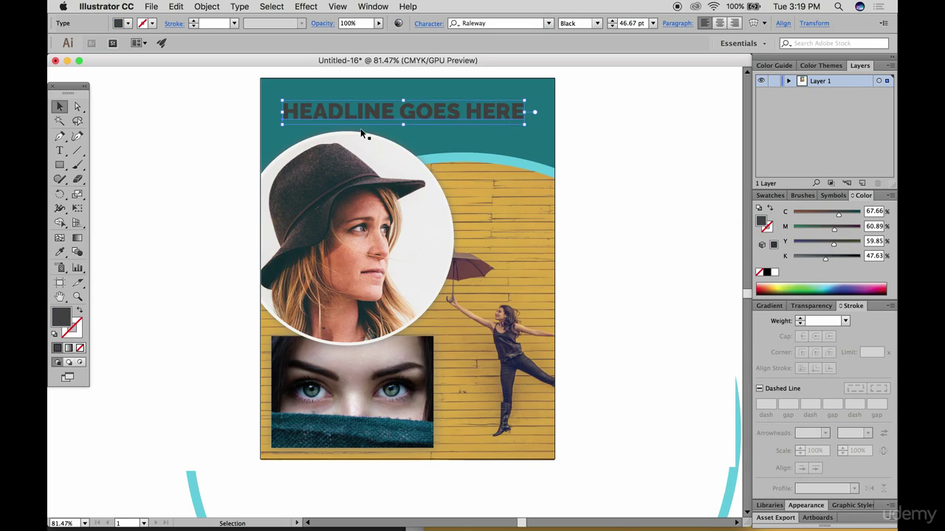
{"action": "double_click", "coordinate": [62, 323]}
{"action": "left_click_drag", "start_coordinate": [483, 319], "coordinate": [446, 269]}
{"action": "left_click", "coordinate": [741, 282]}
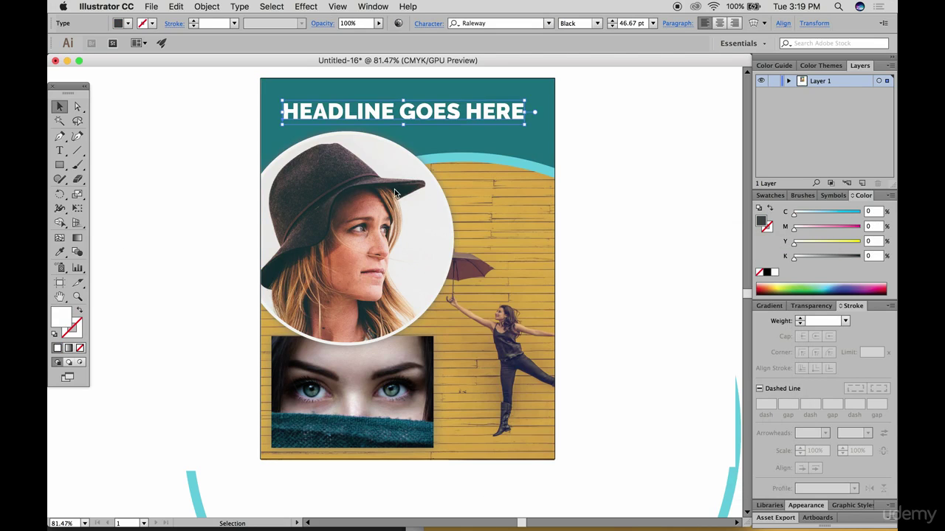
{"action": "left_click", "coordinate": [163, 133]}
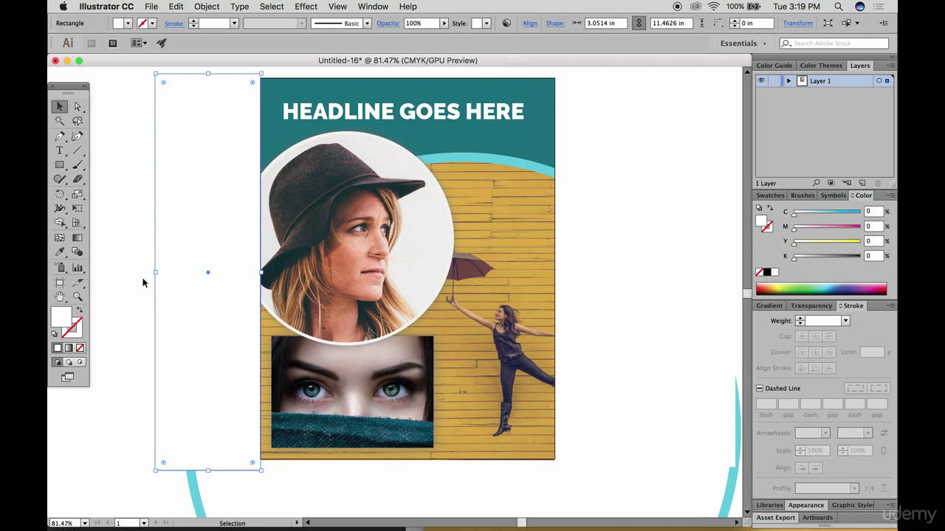
Step: Release the hat portrait's clipping mask and delete its circle
{"action": "left_click", "coordinate": [288, 257]}
{"action": "right_click", "coordinate": [393, 213]}
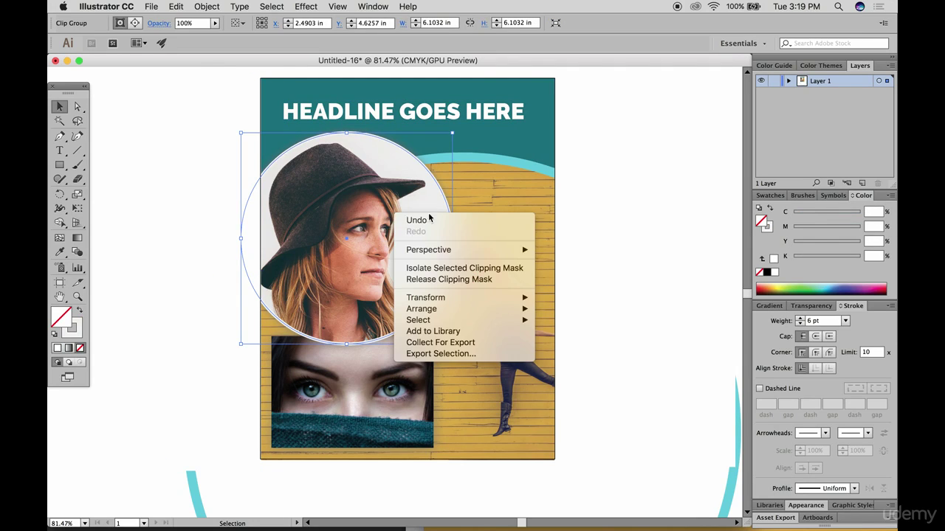
{"action": "left_click", "coordinate": [440, 280]}
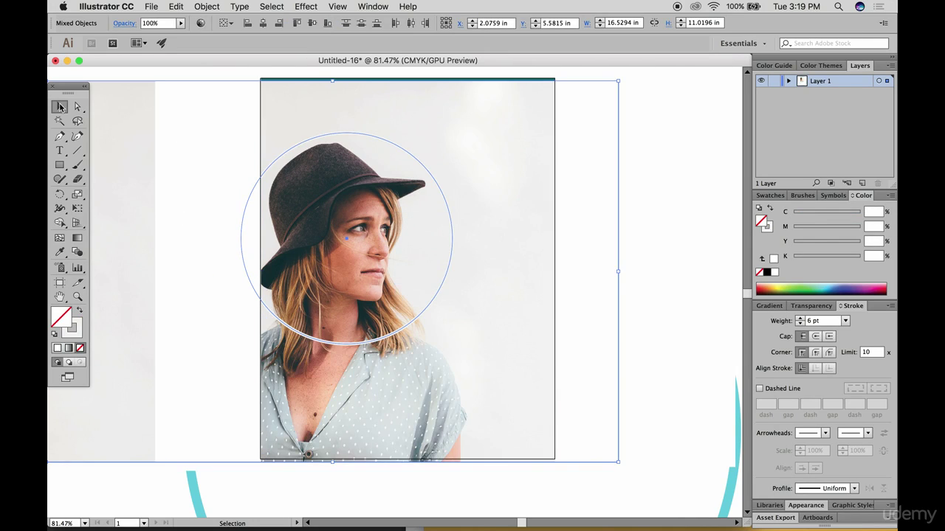
{"action": "left_click", "coordinate": [682, 249]}
{"action": "left_click", "coordinate": [448, 218]}
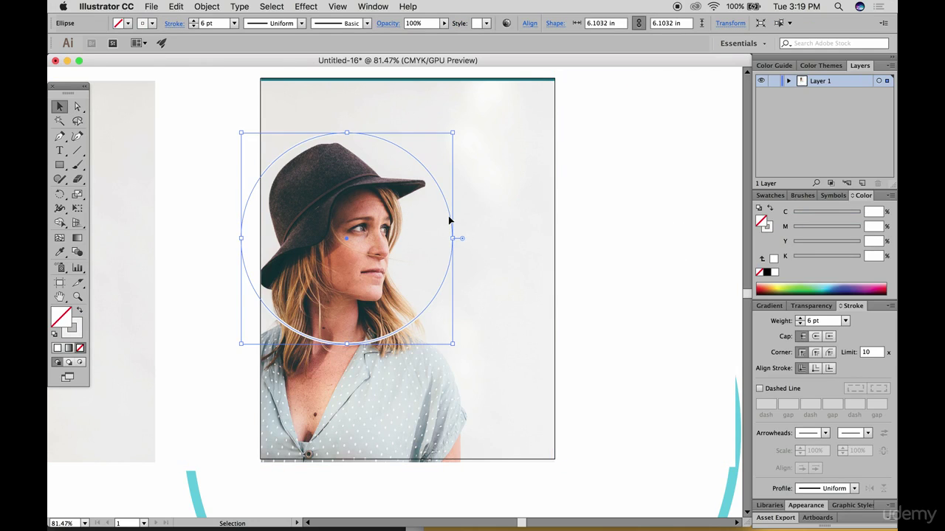
{"action": "key", "text": "Delete"}
Step: Enlarge the unmasked hat portrait slightly to cover the page and send it to the back
{"action": "left_click", "coordinate": [432, 266]}
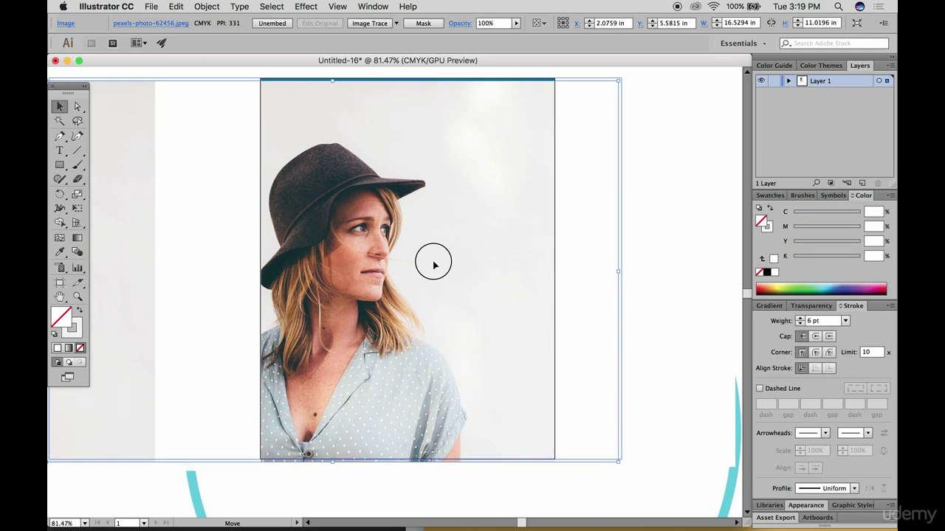
{"action": "left_click_drag", "start_coordinate": [620, 461], "coordinate": [632, 466]}
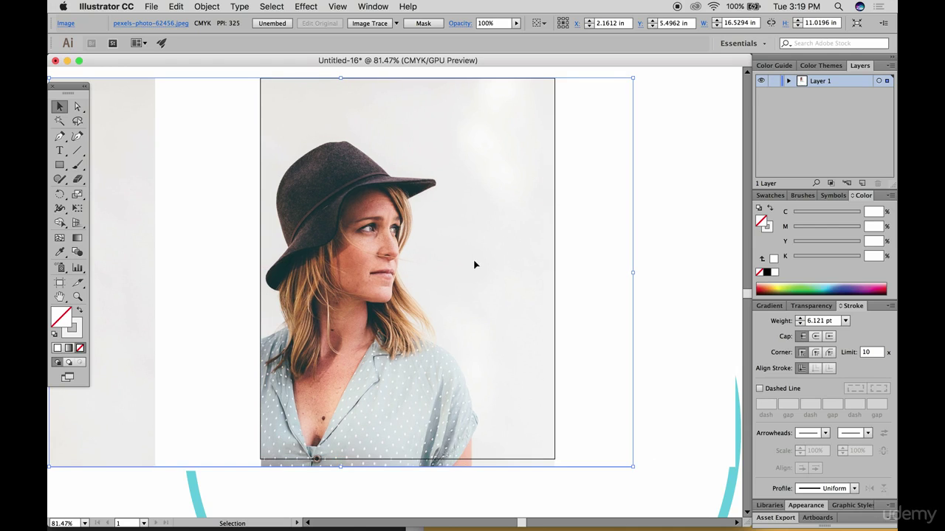
{"action": "right_click", "coordinate": [475, 264]}
{"action": "mouse_move", "coordinate": [509, 322]}
{"action": "left_click", "coordinate": [620, 358]}
Step: Delete the teal background rectangle, the circle-masked umbrella photo and the rectangular eyes photo
{"action": "left_click", "coordinate": [355, 154]}
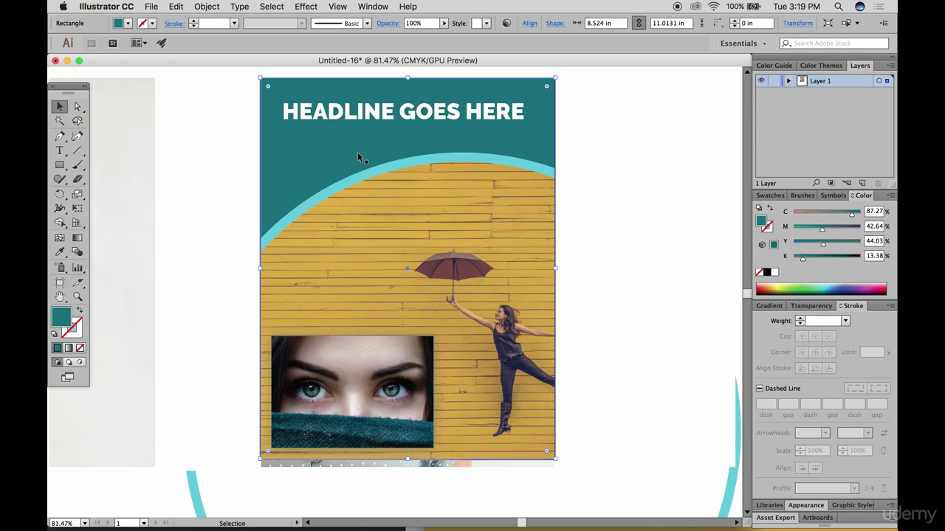
{"action": "key", "text": "Delete"}
{"action": "left_click", "coordinate": [445, 235]}
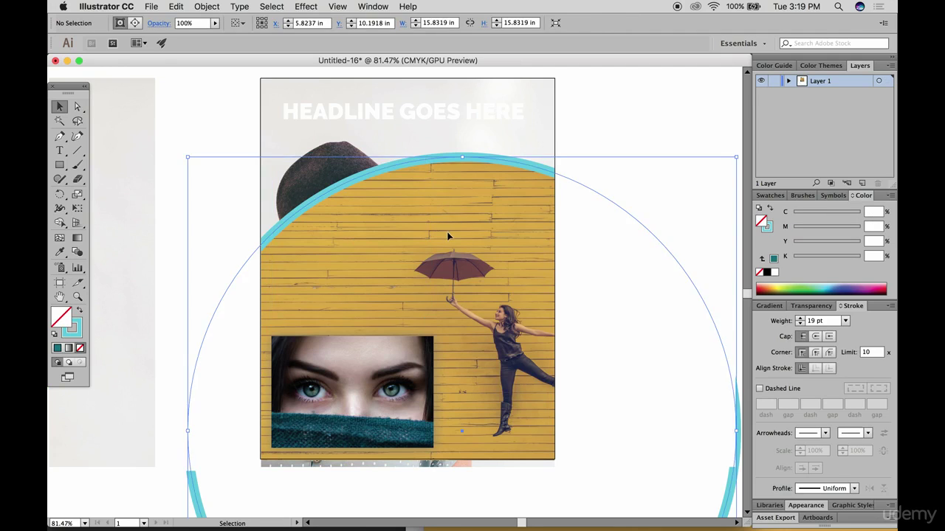
{"action": "key", "text": "Delete"}
{"action": "left_click", "coordinate": [392, 358]}
{"action": "key", "text": "Delete"}
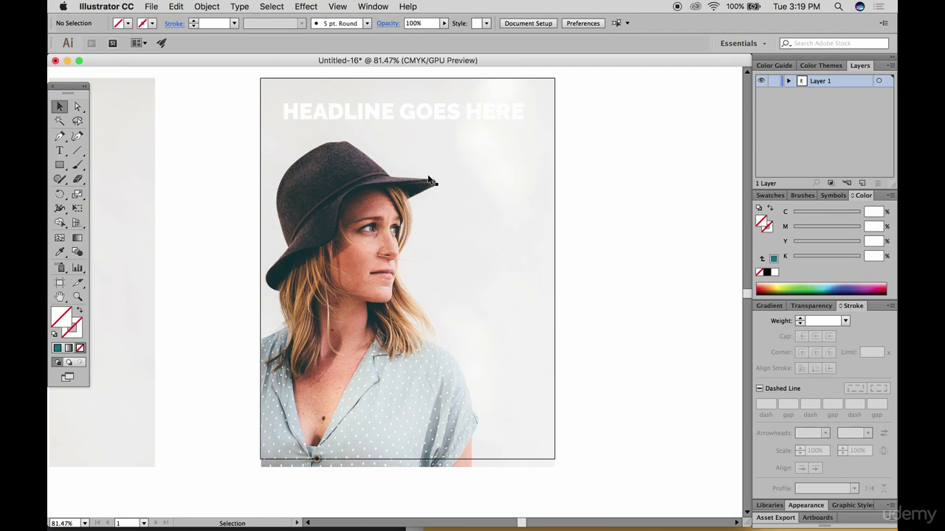
Step: Change the headline text's fill to near-black so it stands out against the pale portrait background
{"action": "left_click", "coordinate": [434, 114]}
{"action": "double_click", "coordinate": [62, 316]}
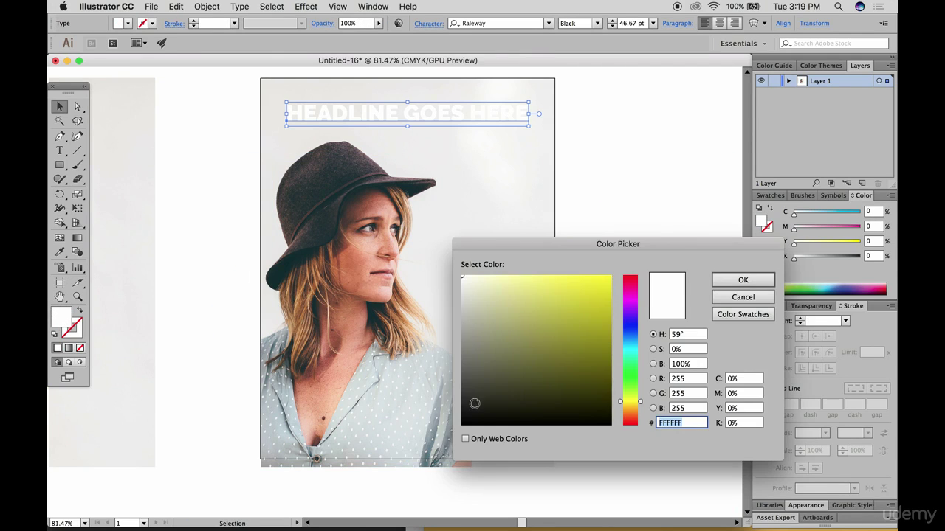
{"action": "left_click", "coordinate": [459, 400]}
{"action": "left_click", "coordinate": [743, 280]}
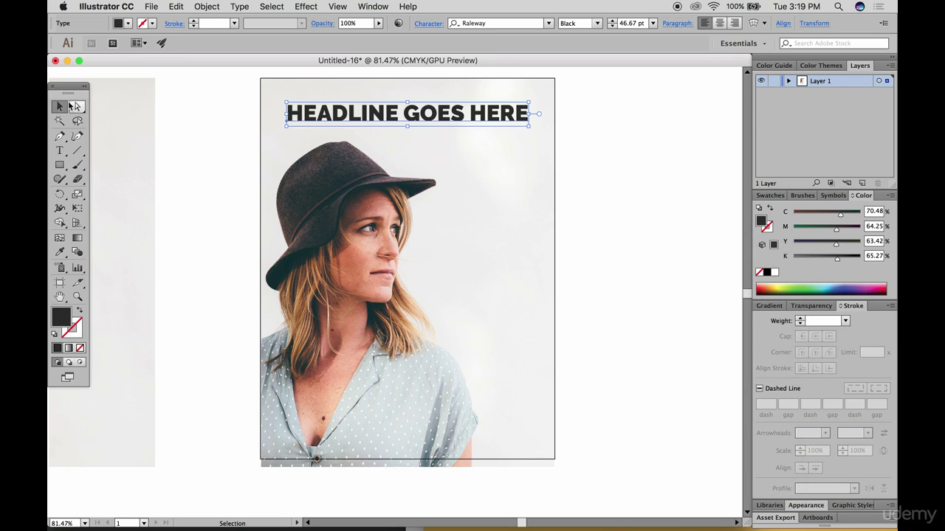
{"action": "left_click", "coordinate": [164, 105]}
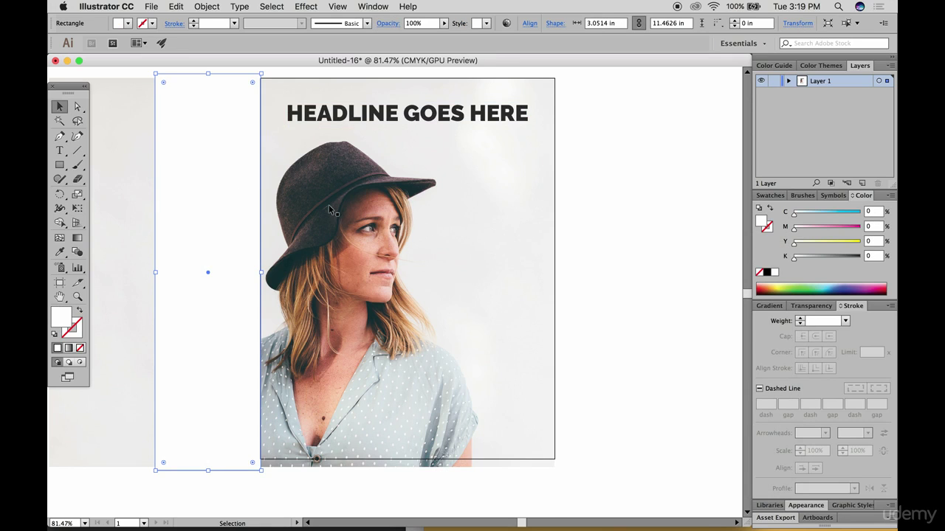